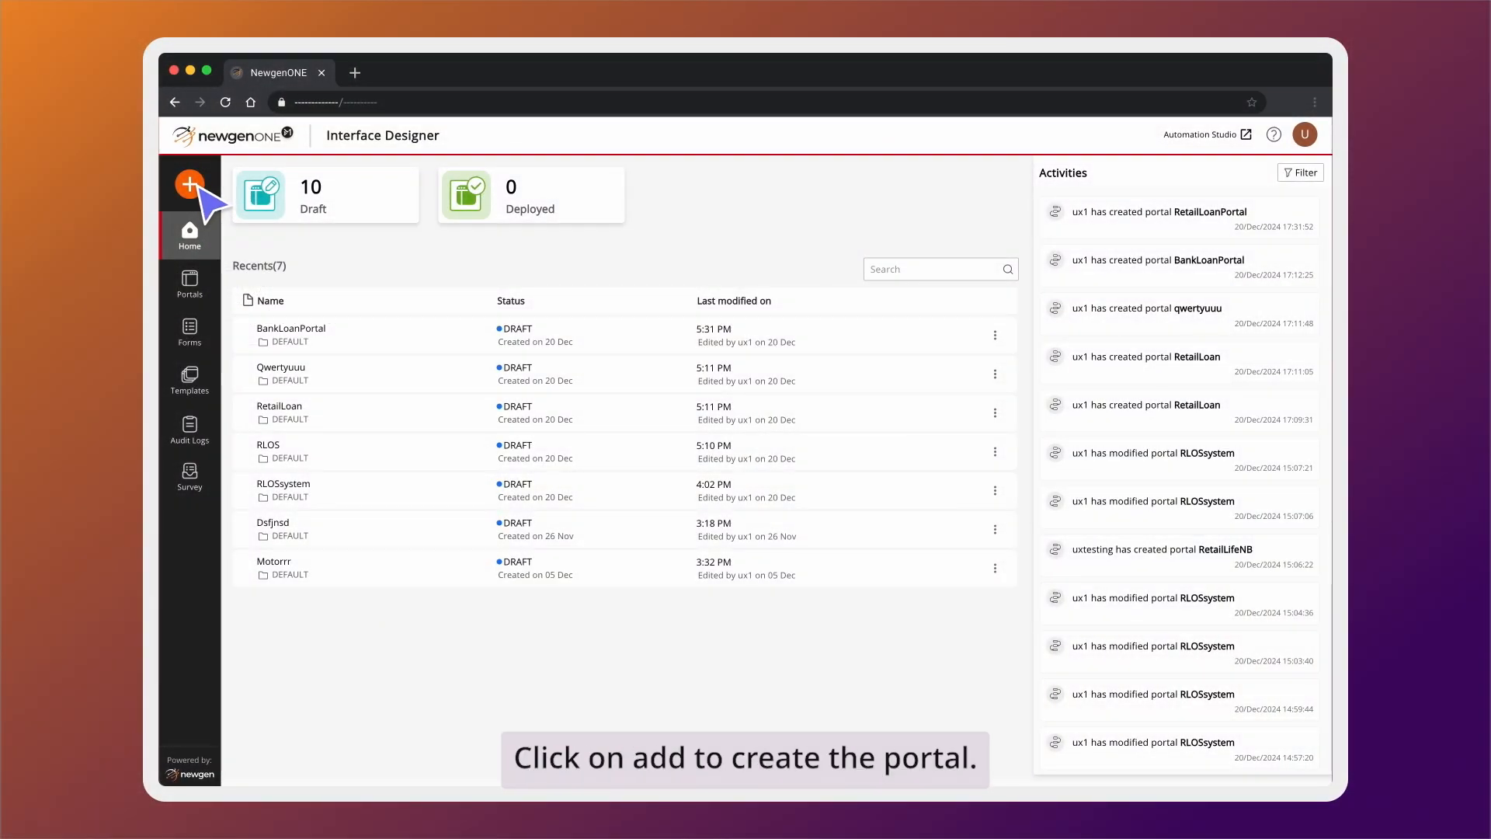
# Create a portal from scratch named BankLoanPortal in the Banking System category, with the description "Portal"
pyautogui.click(194, 187)
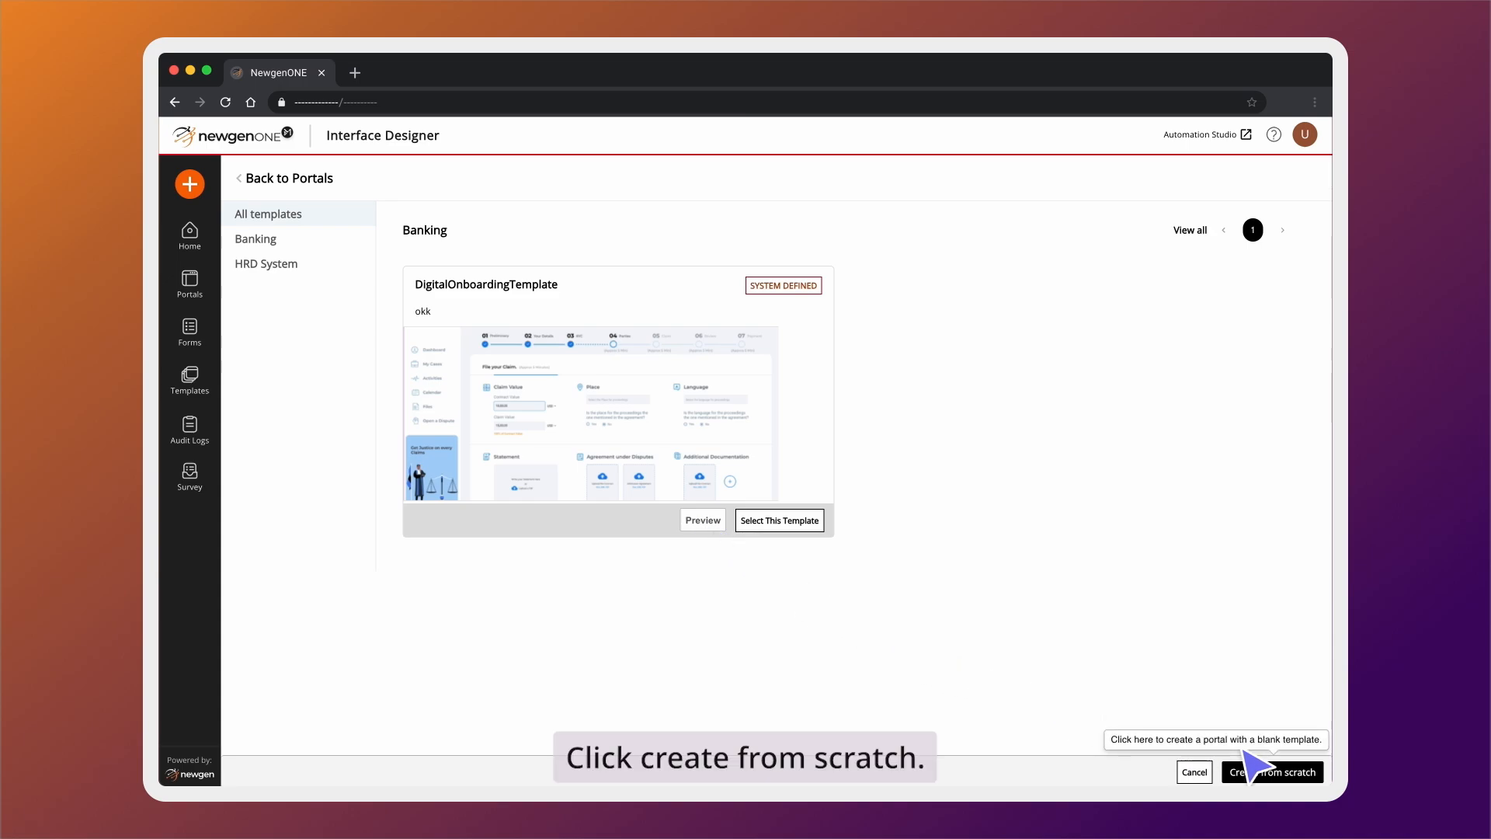
pyautogui.click(1254, 769)
pyautogui.click(359, 247)
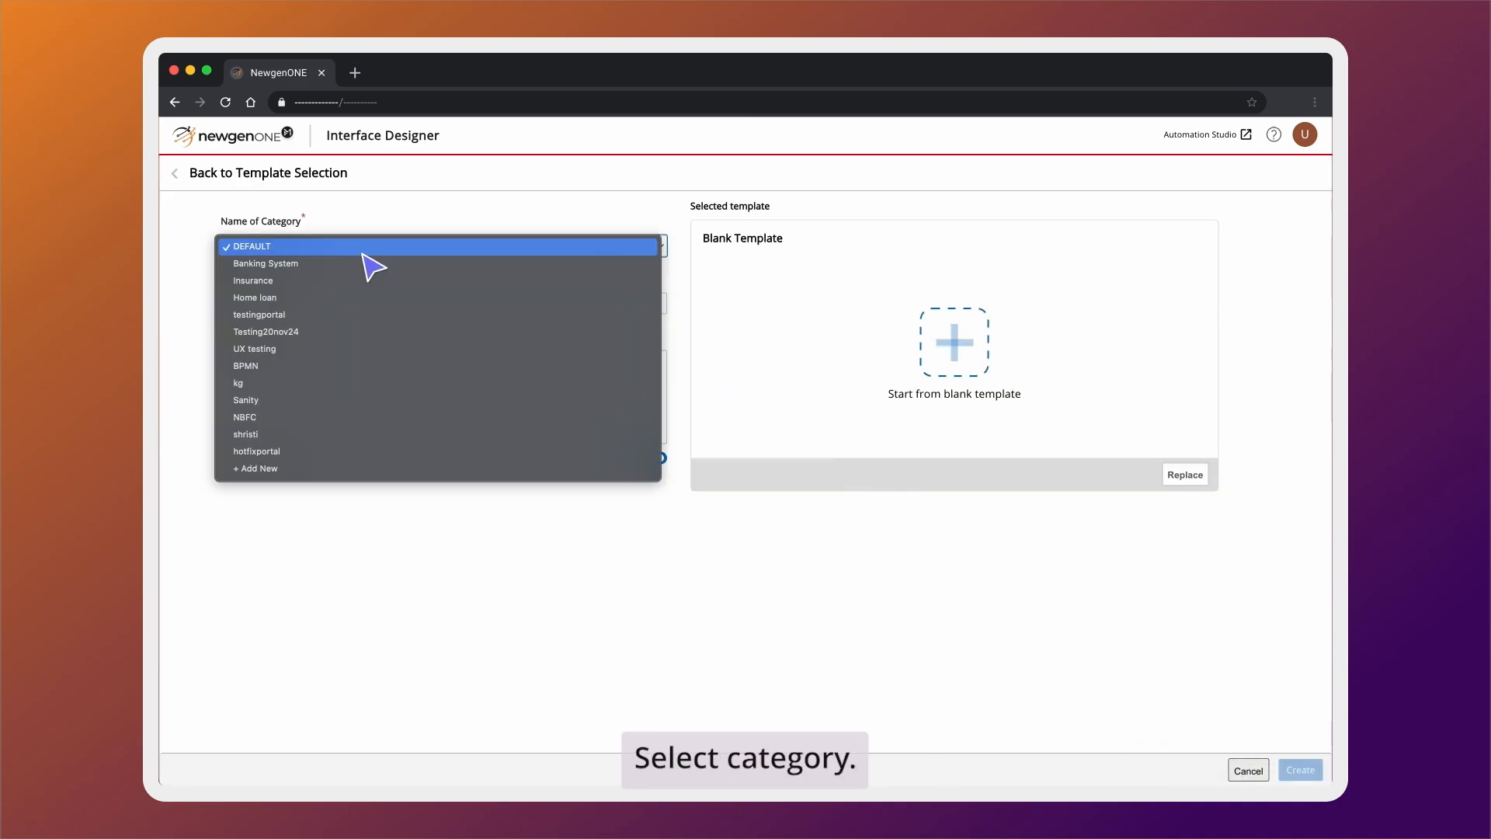
pyautogui.click(336, 264)
pyautogui.click(328, 304)
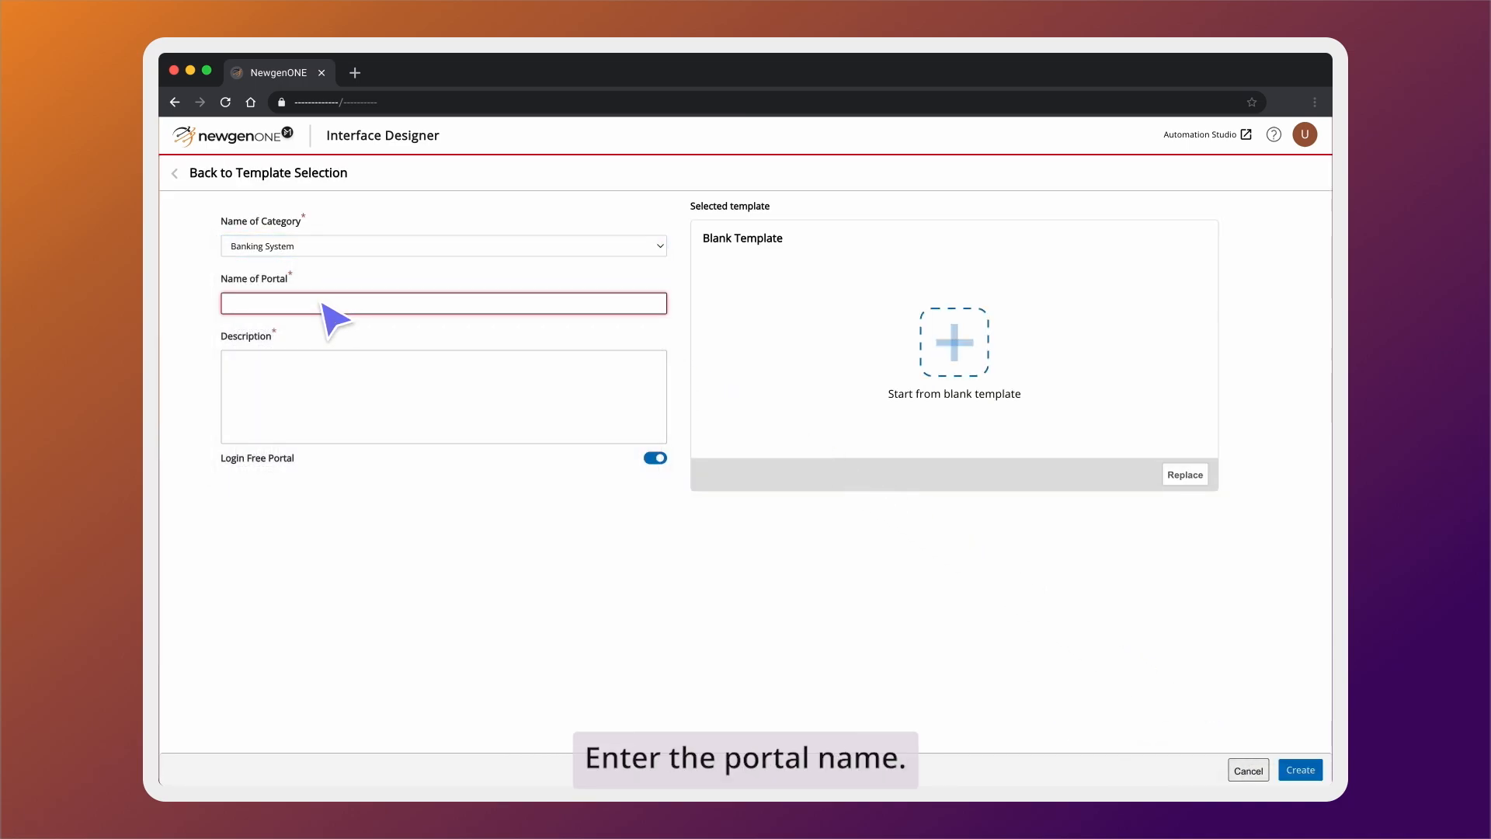
pyautogui.write('BankLoanPortal')
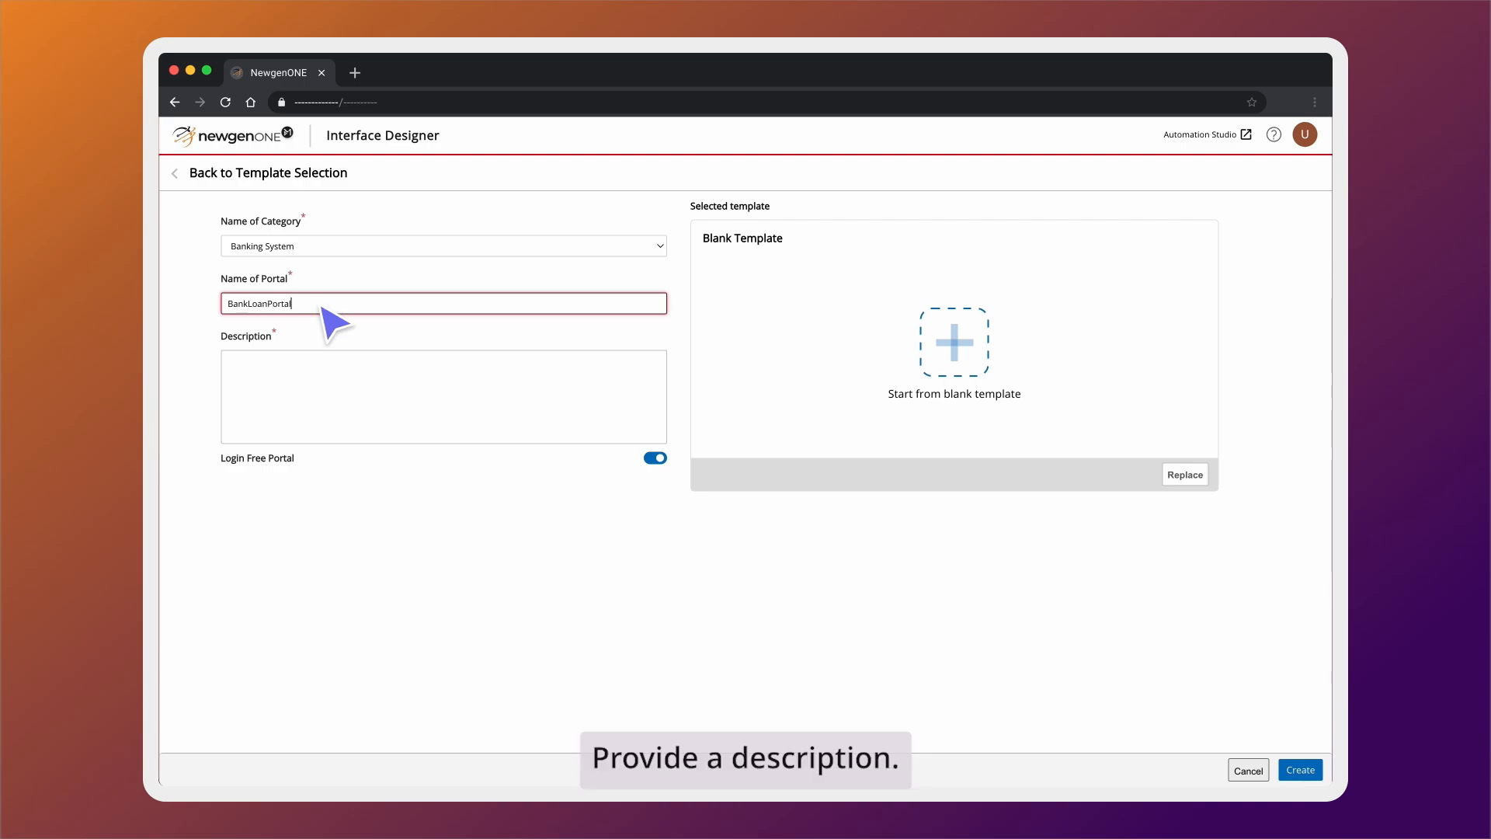
pyautogui.click(312, 359)
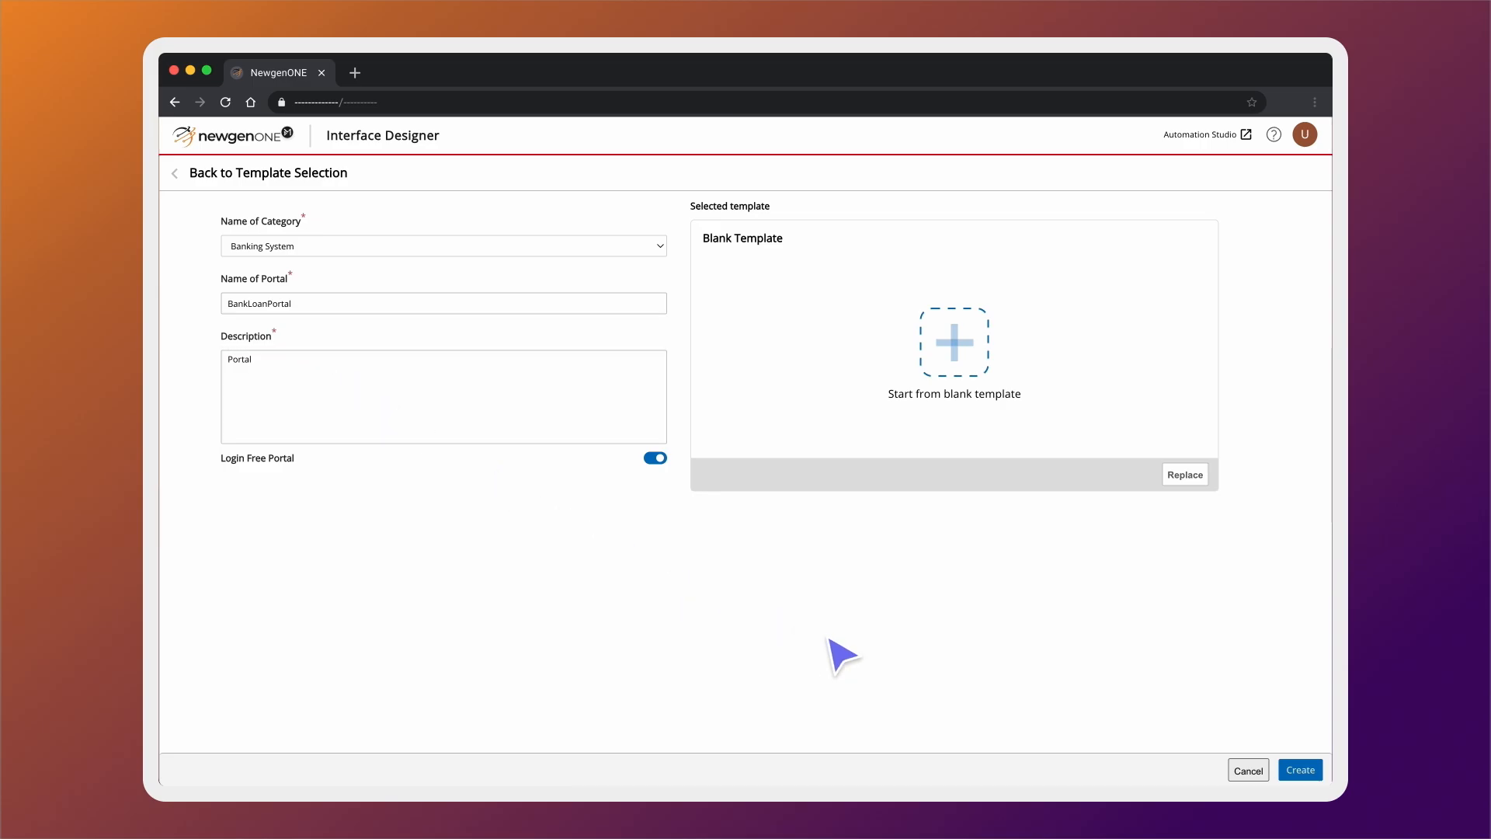
pyautogui.click(1300, 770)
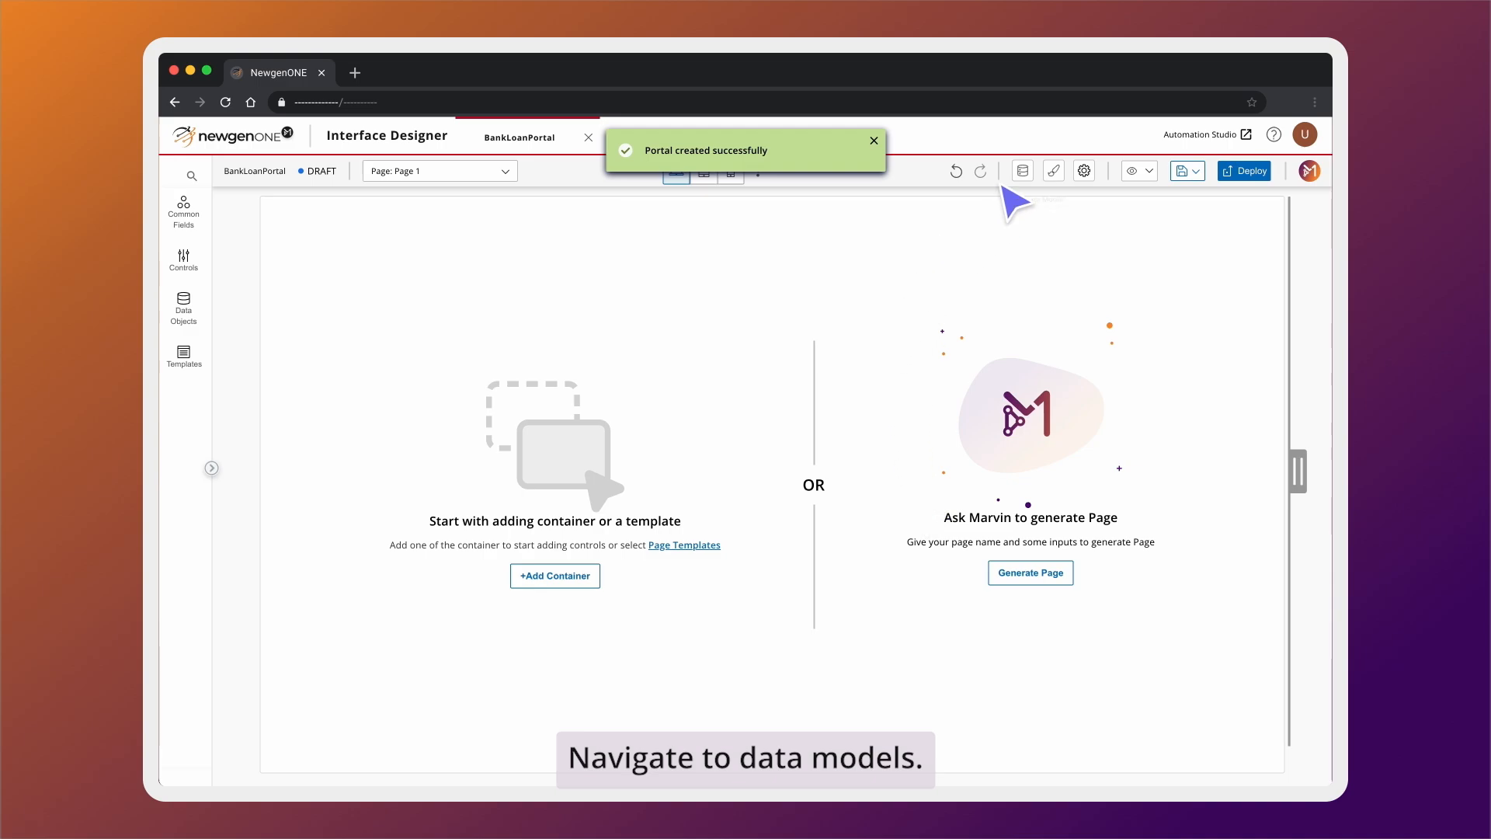
# In the portal's data model, set up a new data object named ApplicantDetail in the existing category Banks and NBFC
pyautogui.click(1023, 172)
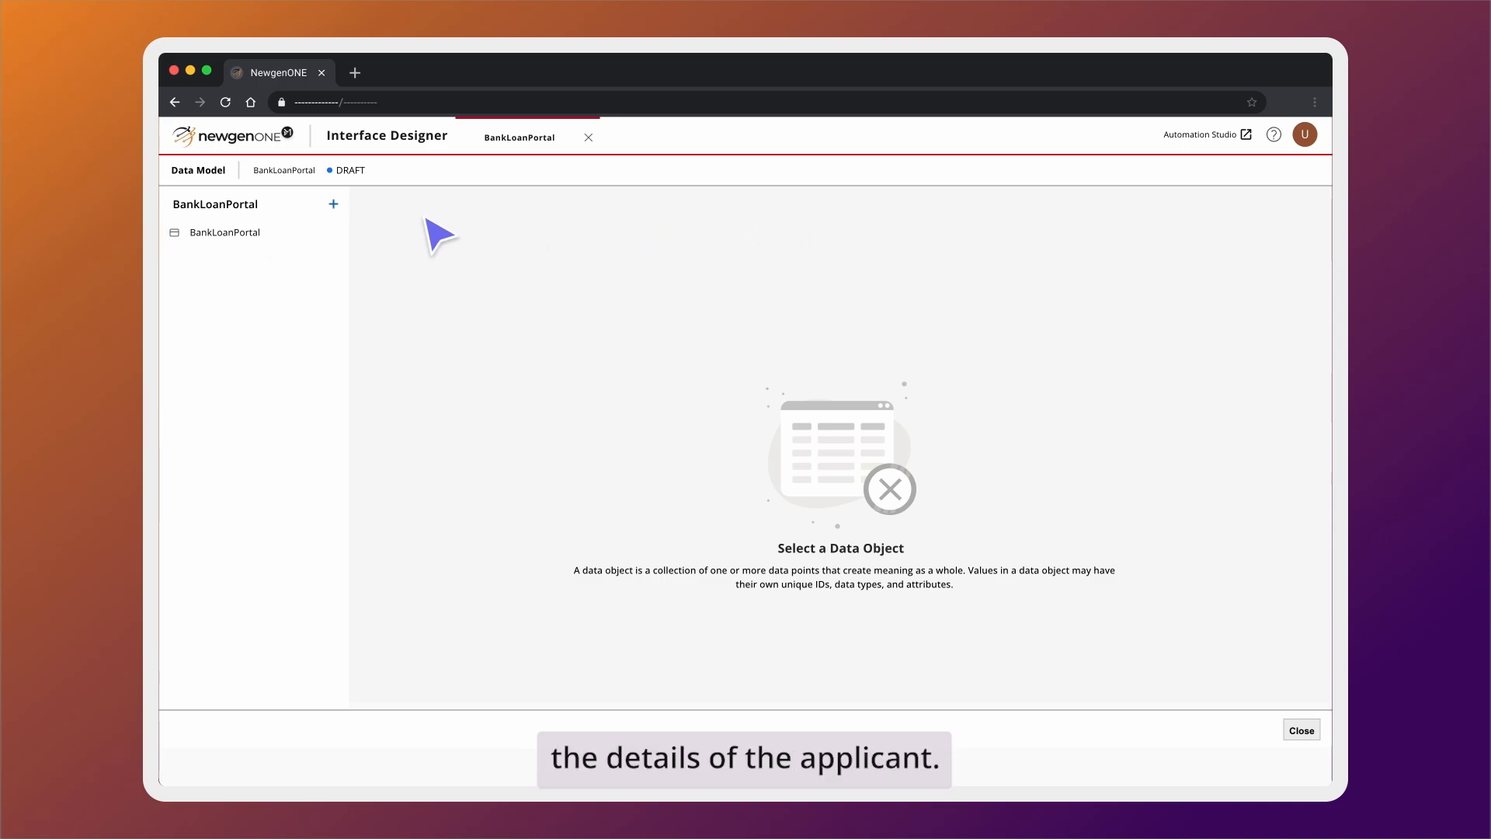
pyautogui.click(333, 203)
pyautogui.click(398, 221)
pyautogui.write('A')
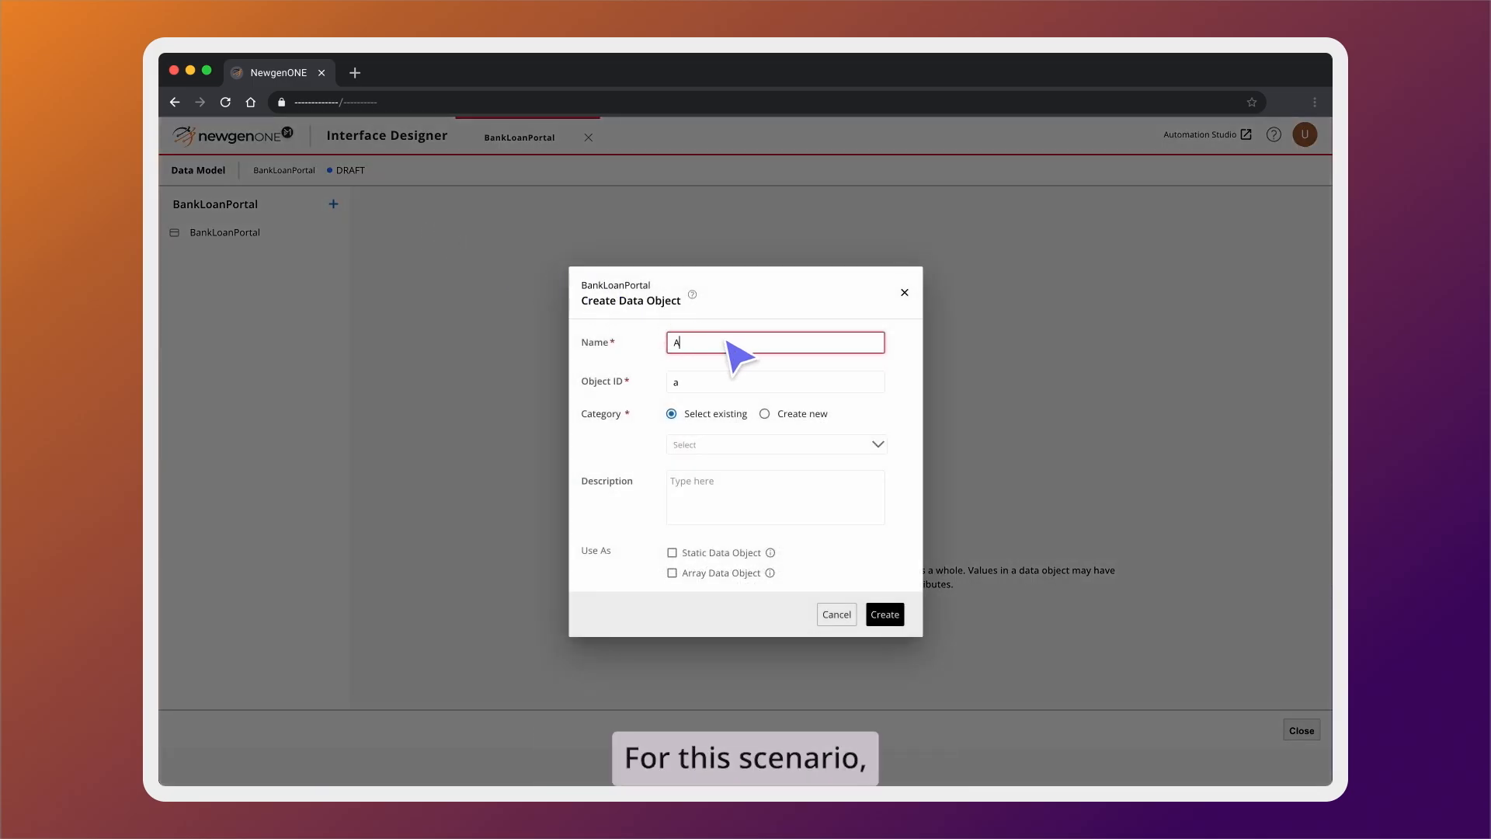
pyautogui.write('pplicantD')
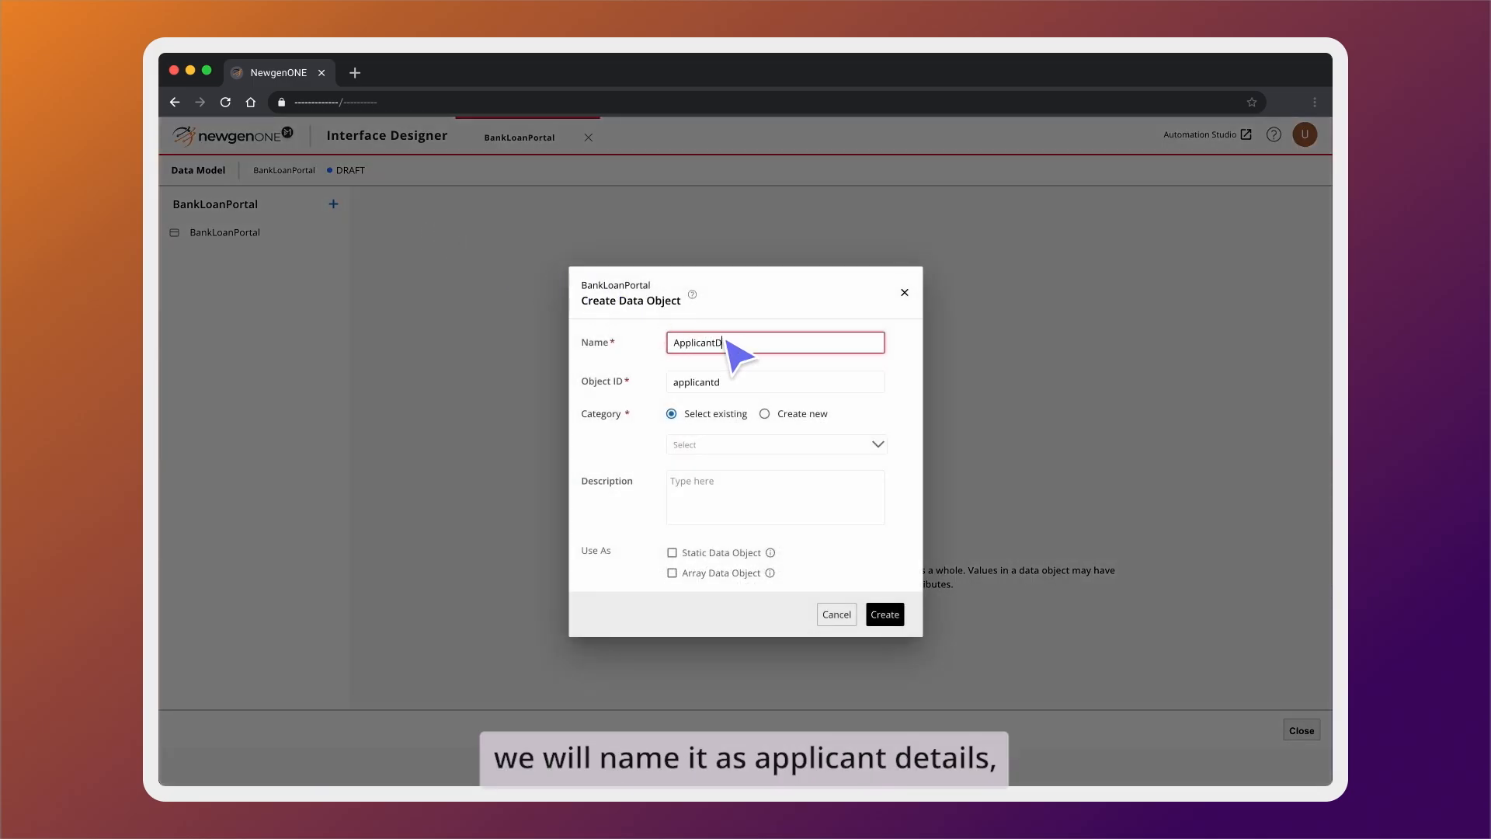
pyautogui.write('etail')
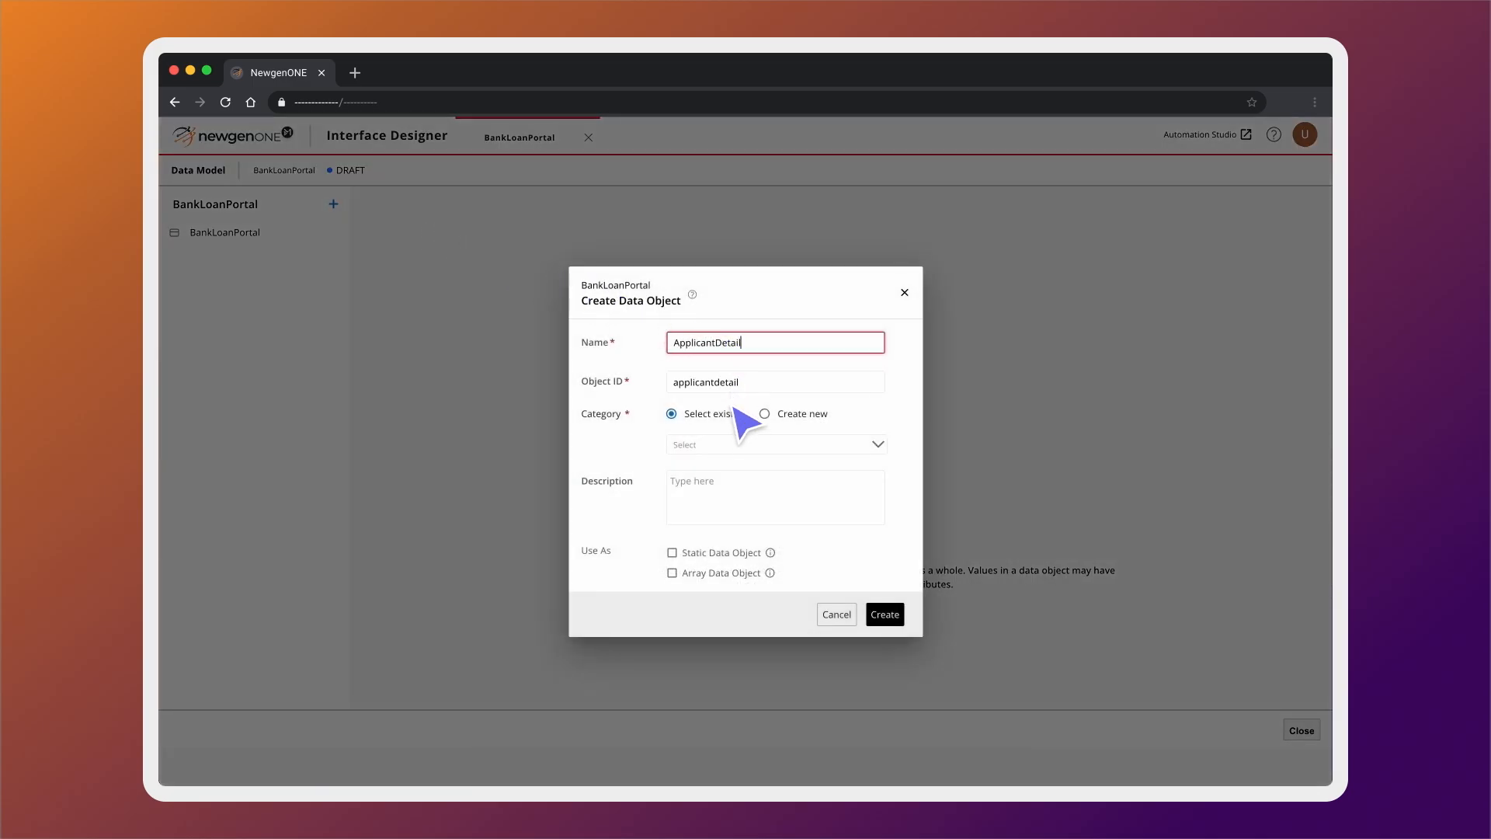
pyautogui.click(700, 445)
pyautogui.write('ban')
pyautogui.click(722, 470)
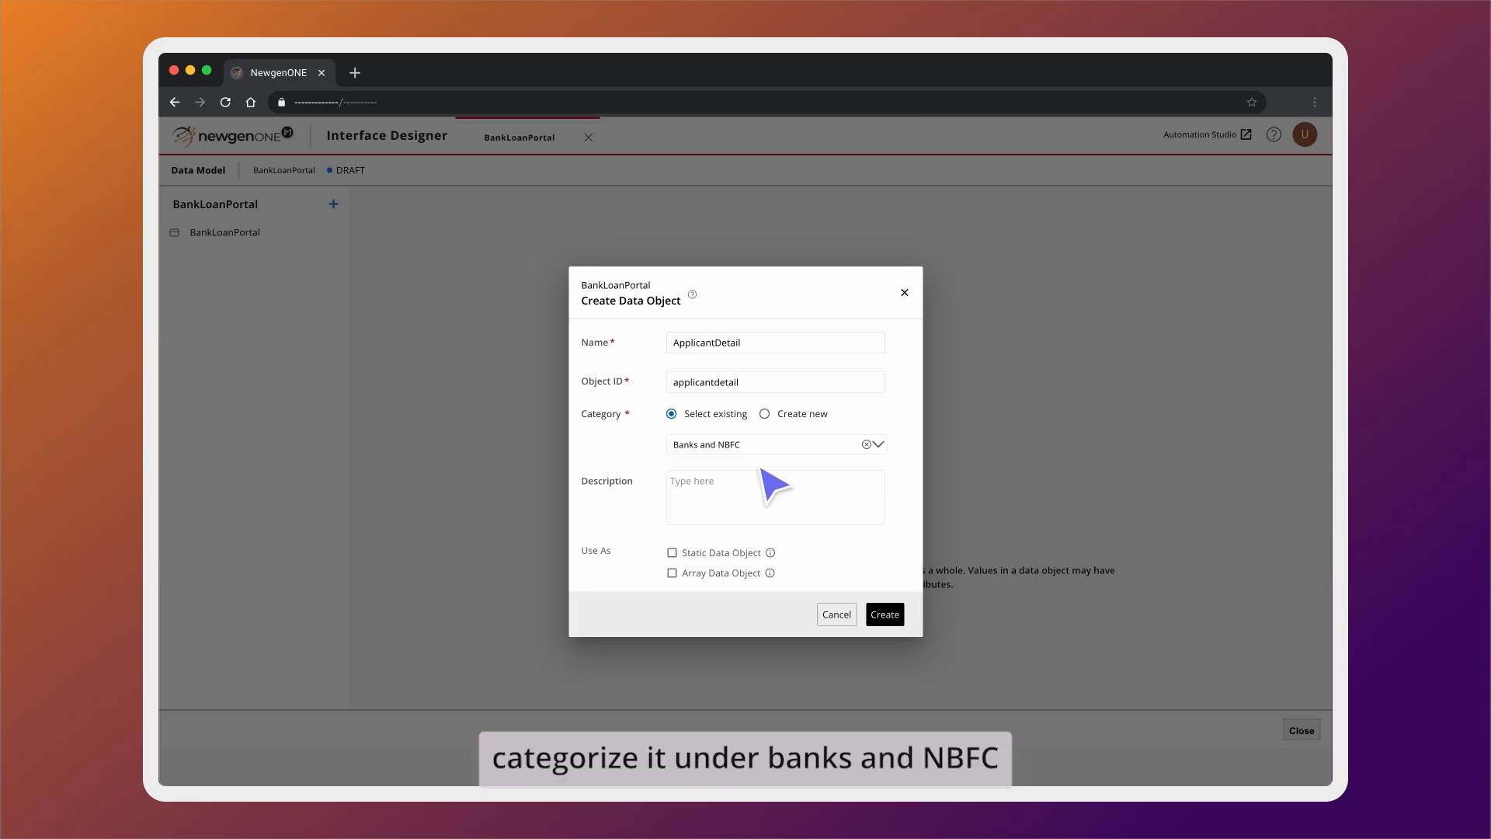
pyautogui.click(884, 614)
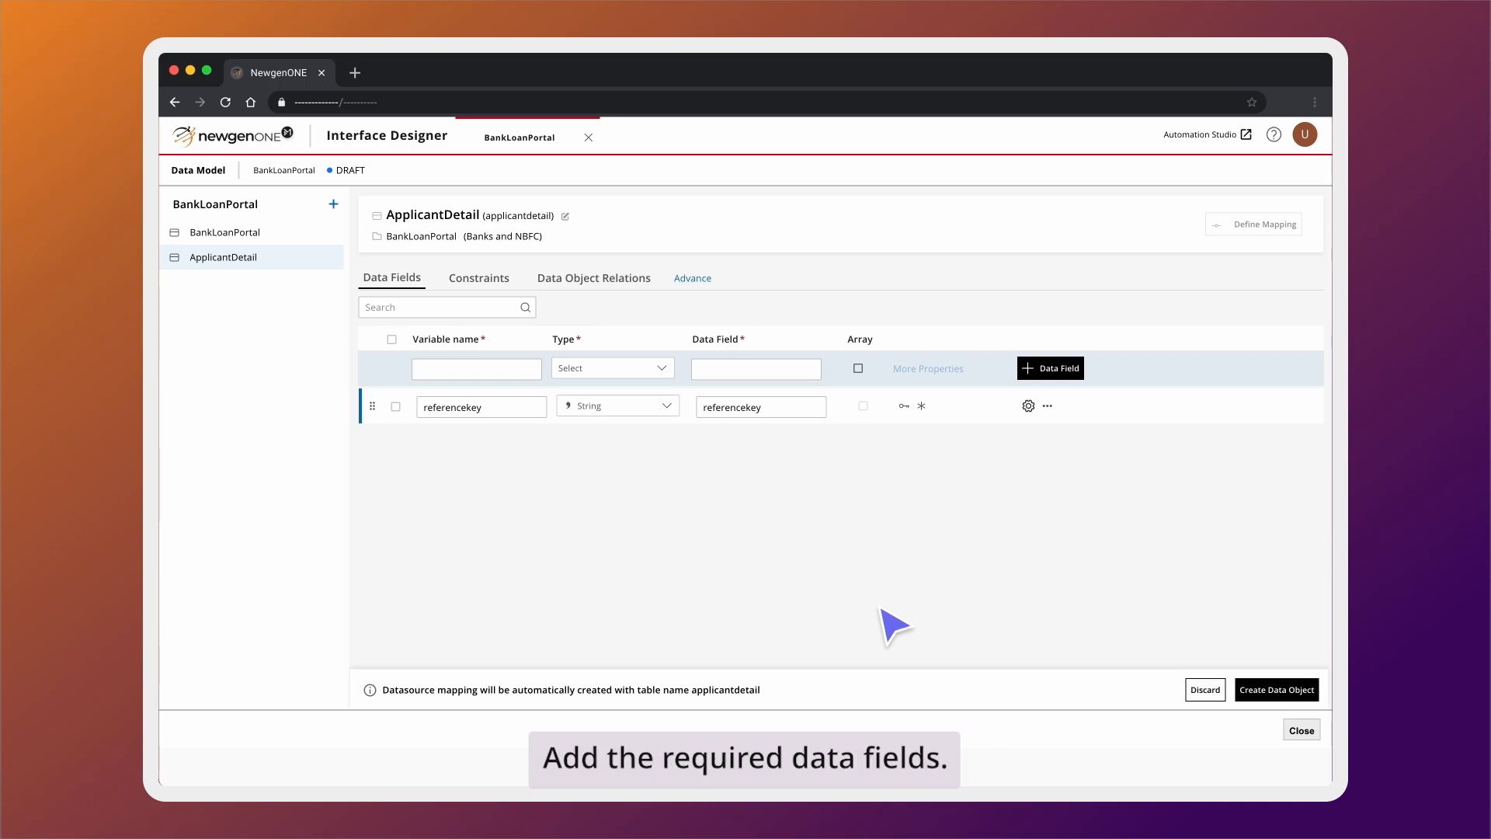
# Add a String data field named Applicant ID to ApplicantDetail and create the data object
pyautogui.click(497, 375)
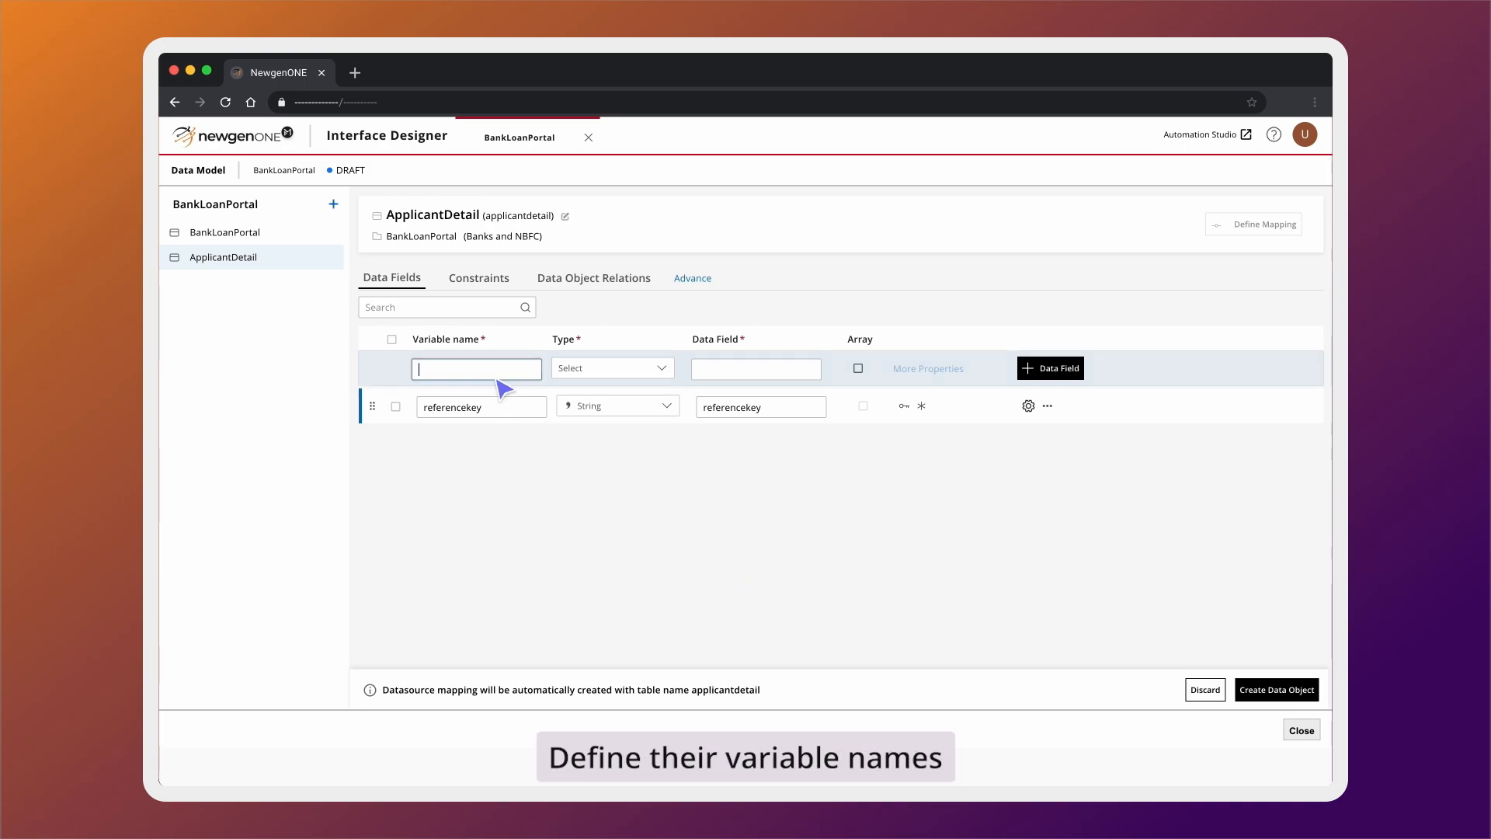
pyautogui.write('Applicant ID')
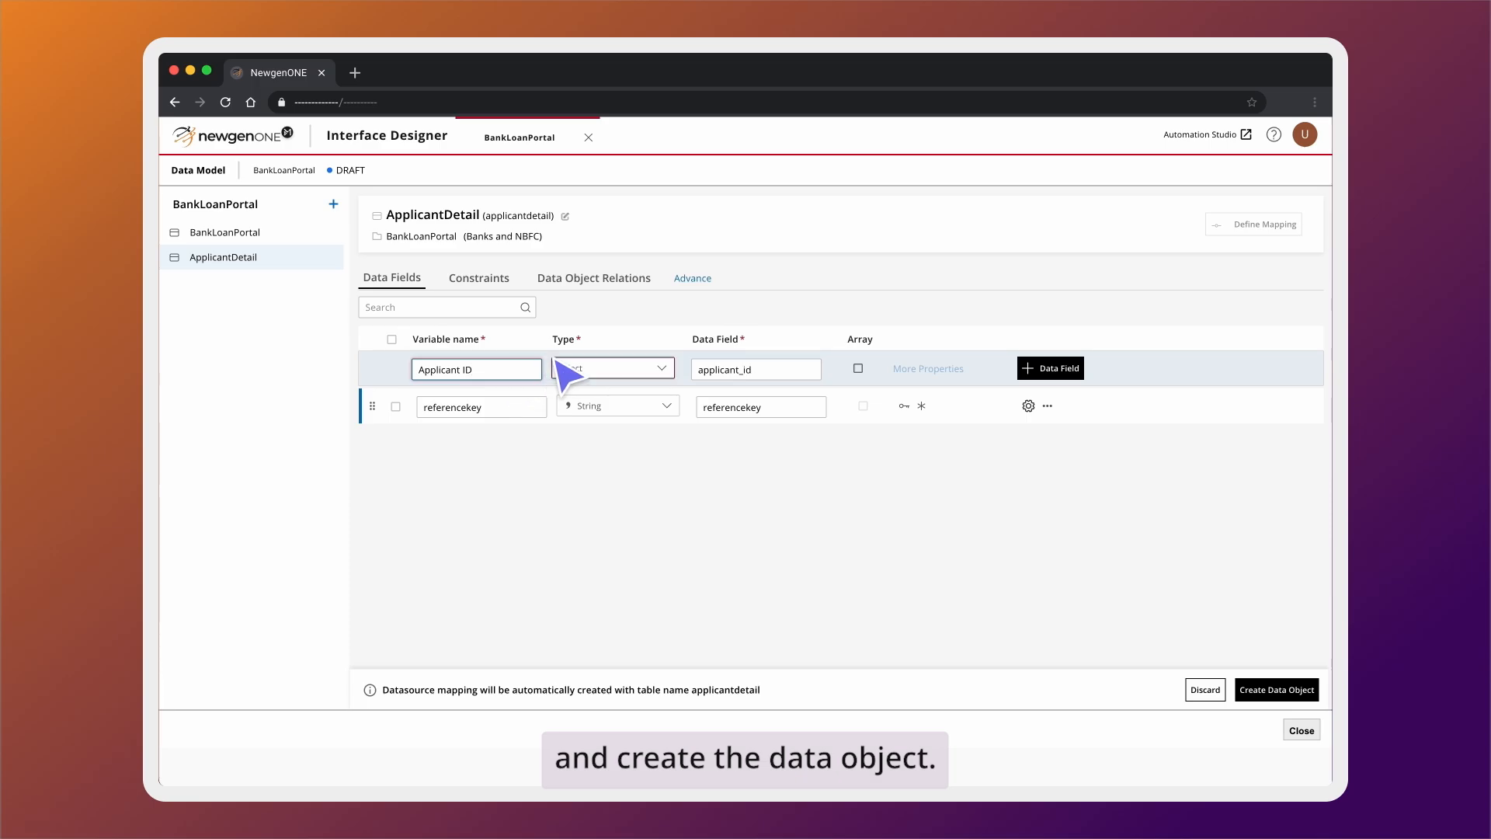
pyautogui.click(571, 370)
pyautogui.click(613, 390)
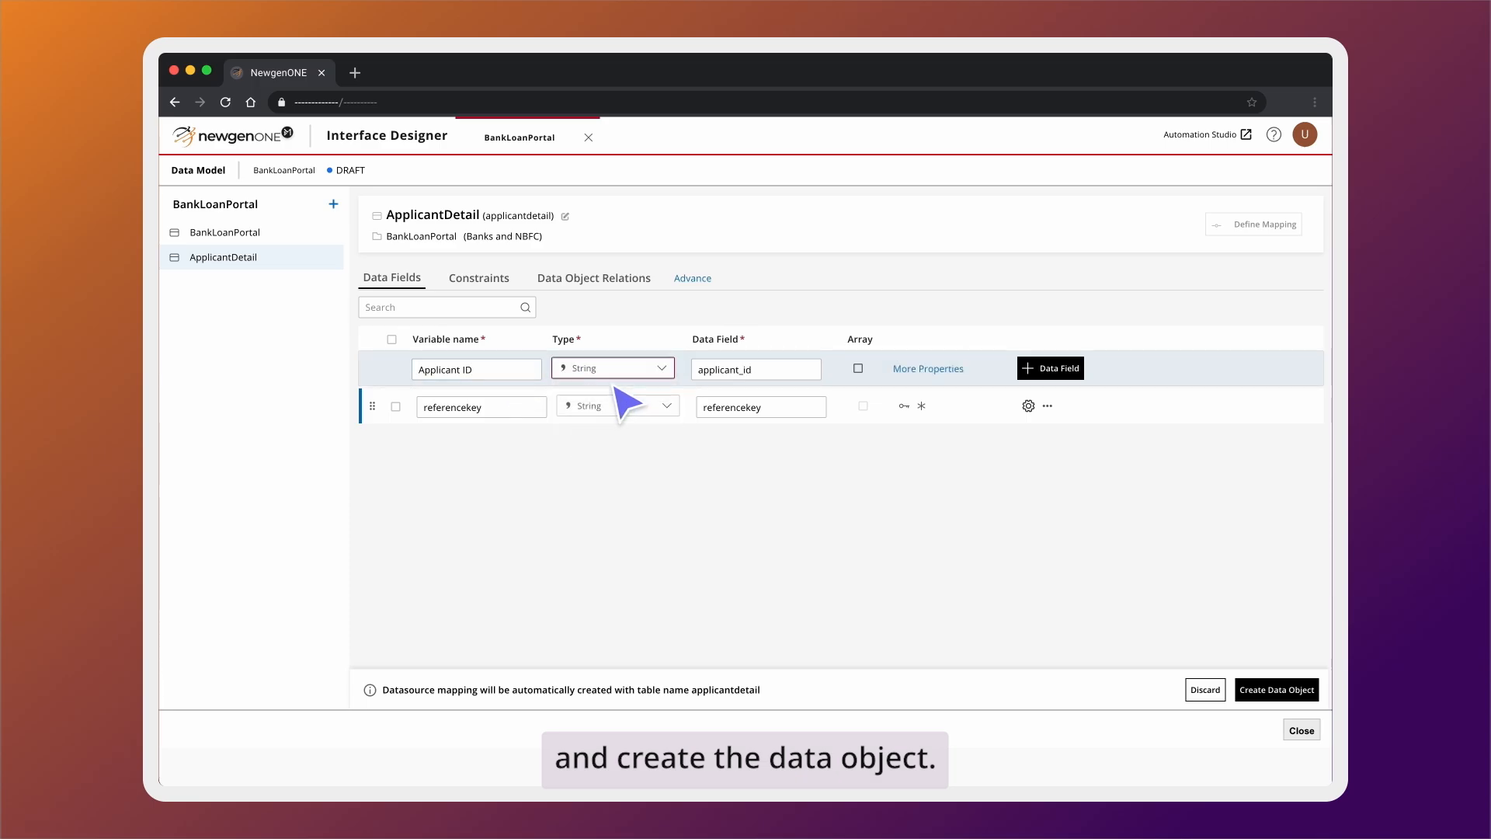
pyautogui.click(1050, 368)
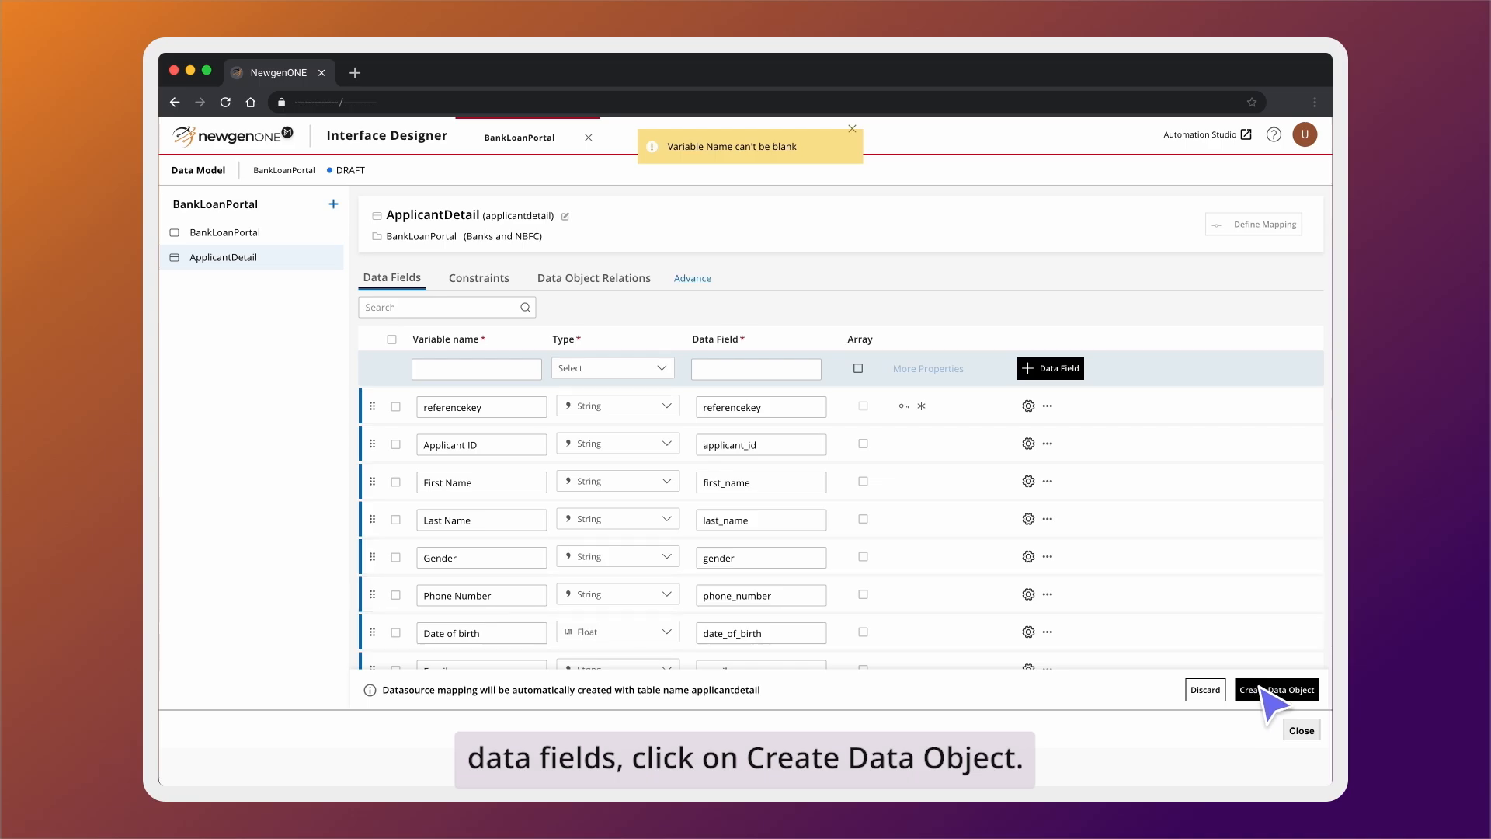
pyautogui.click(1262, 690)
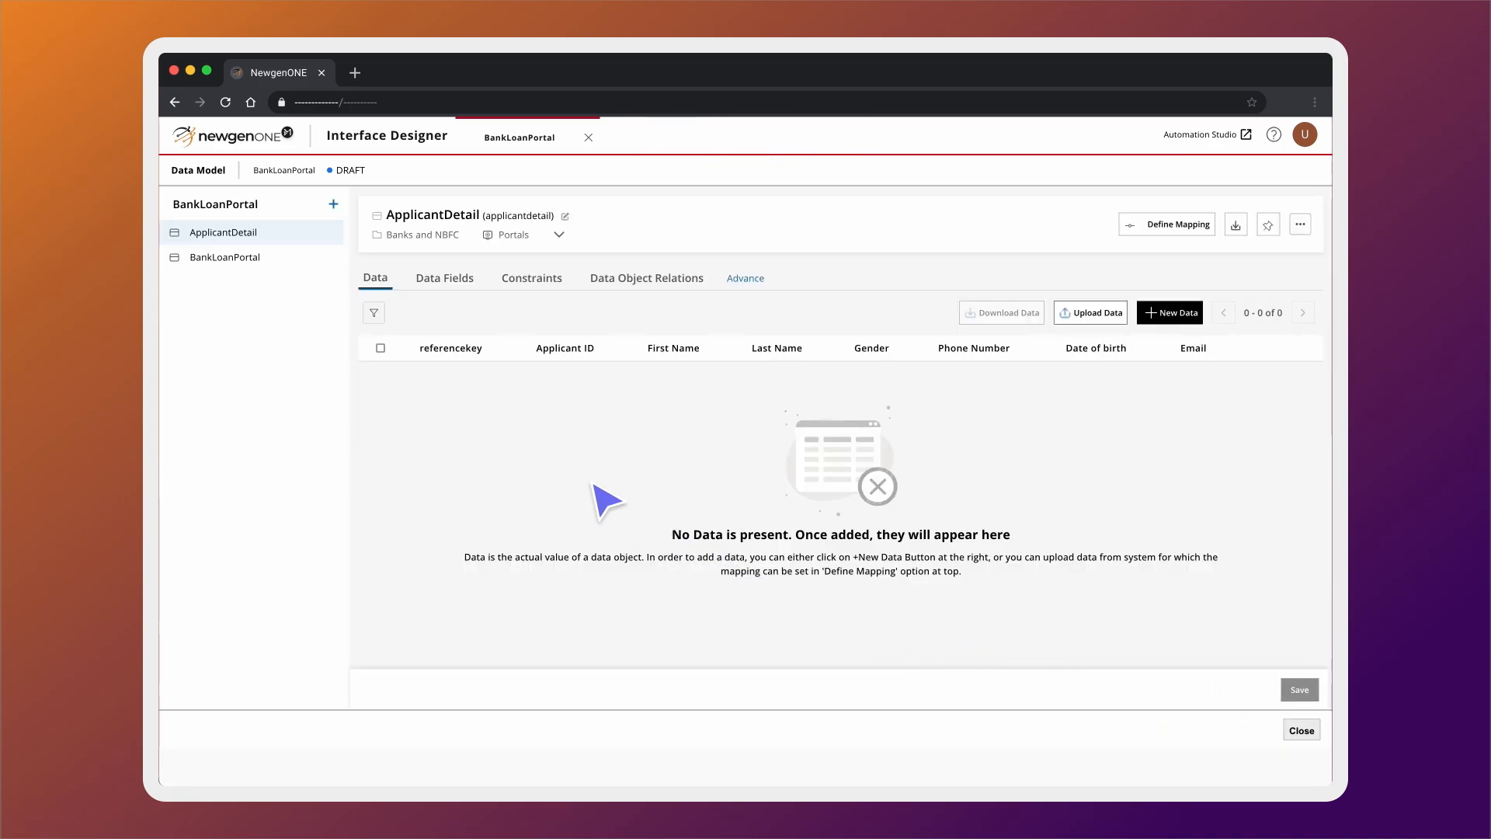
# Set up a new array data object named CoApplicantDetail in the existing category Banks and NBFC
pyautogui.click(333, 203)
pyautogui.click(404, 223)
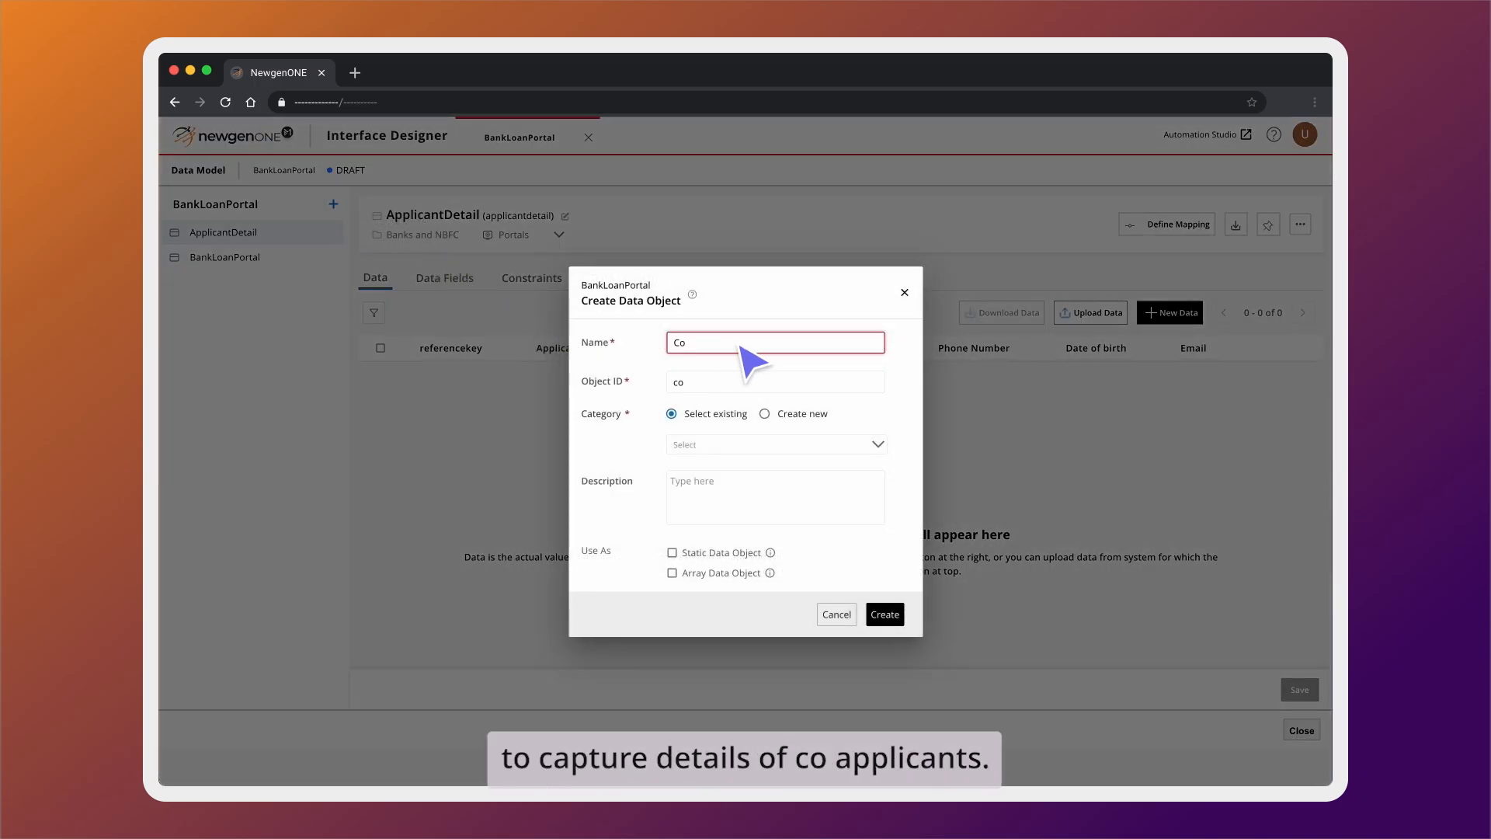
pyautogui.write('CoApplicantDetail')
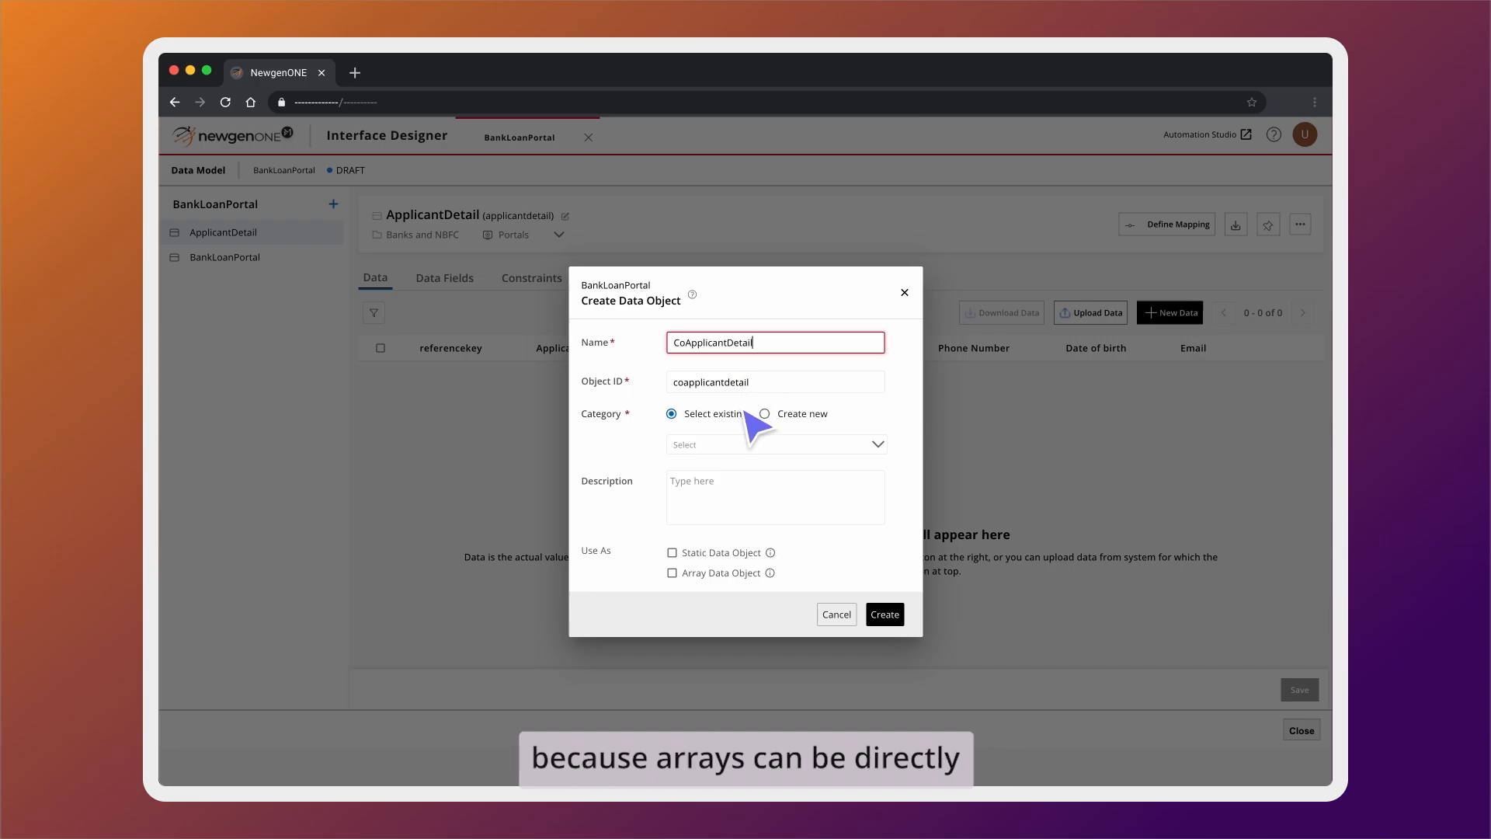
pyautogui.click(744, 444)
pyautogui.write('ban')
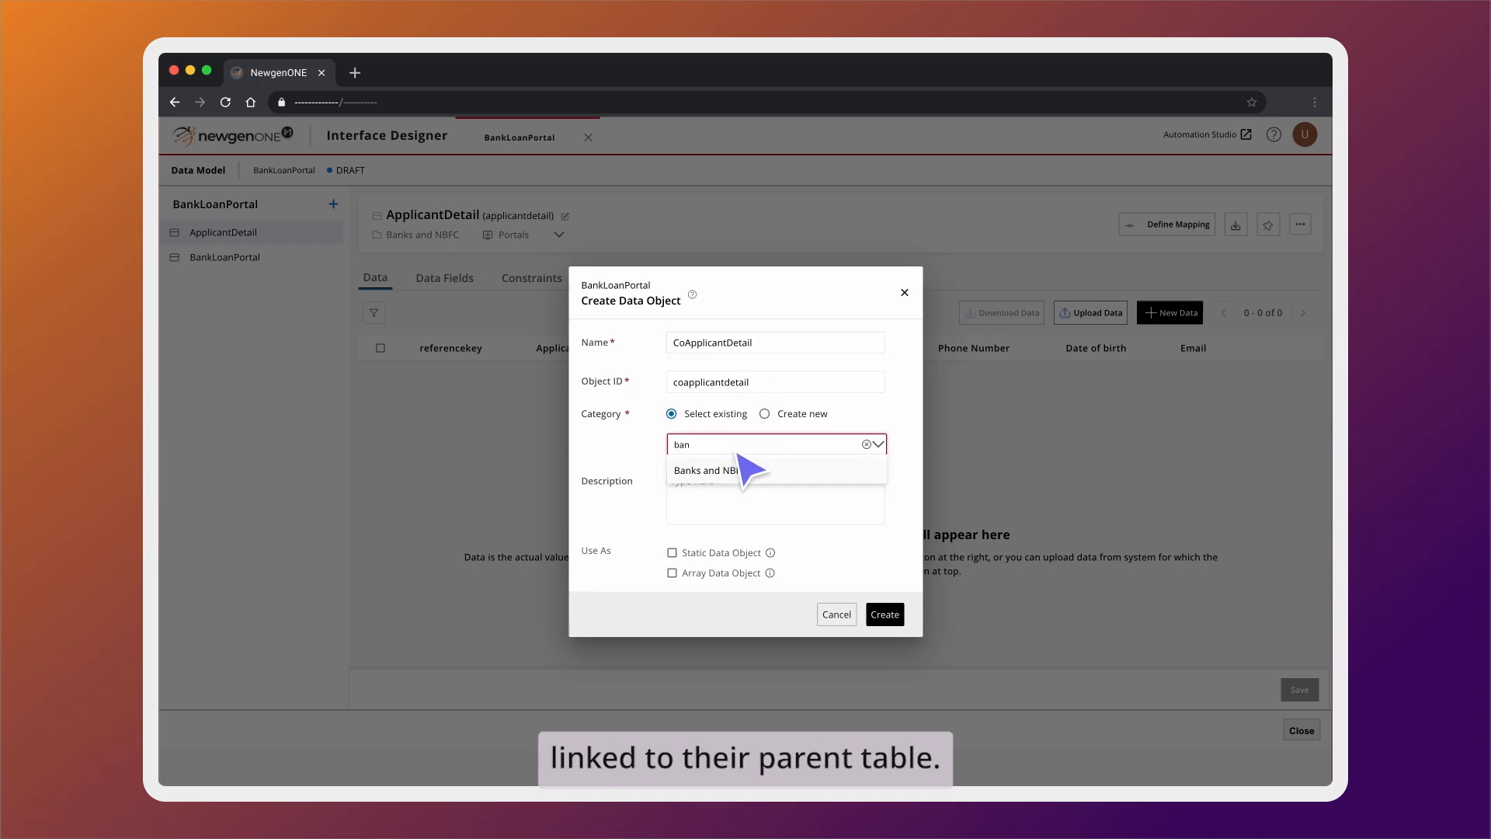
pyautogui.click(750, 470)
pyautogui.click(673, 573)
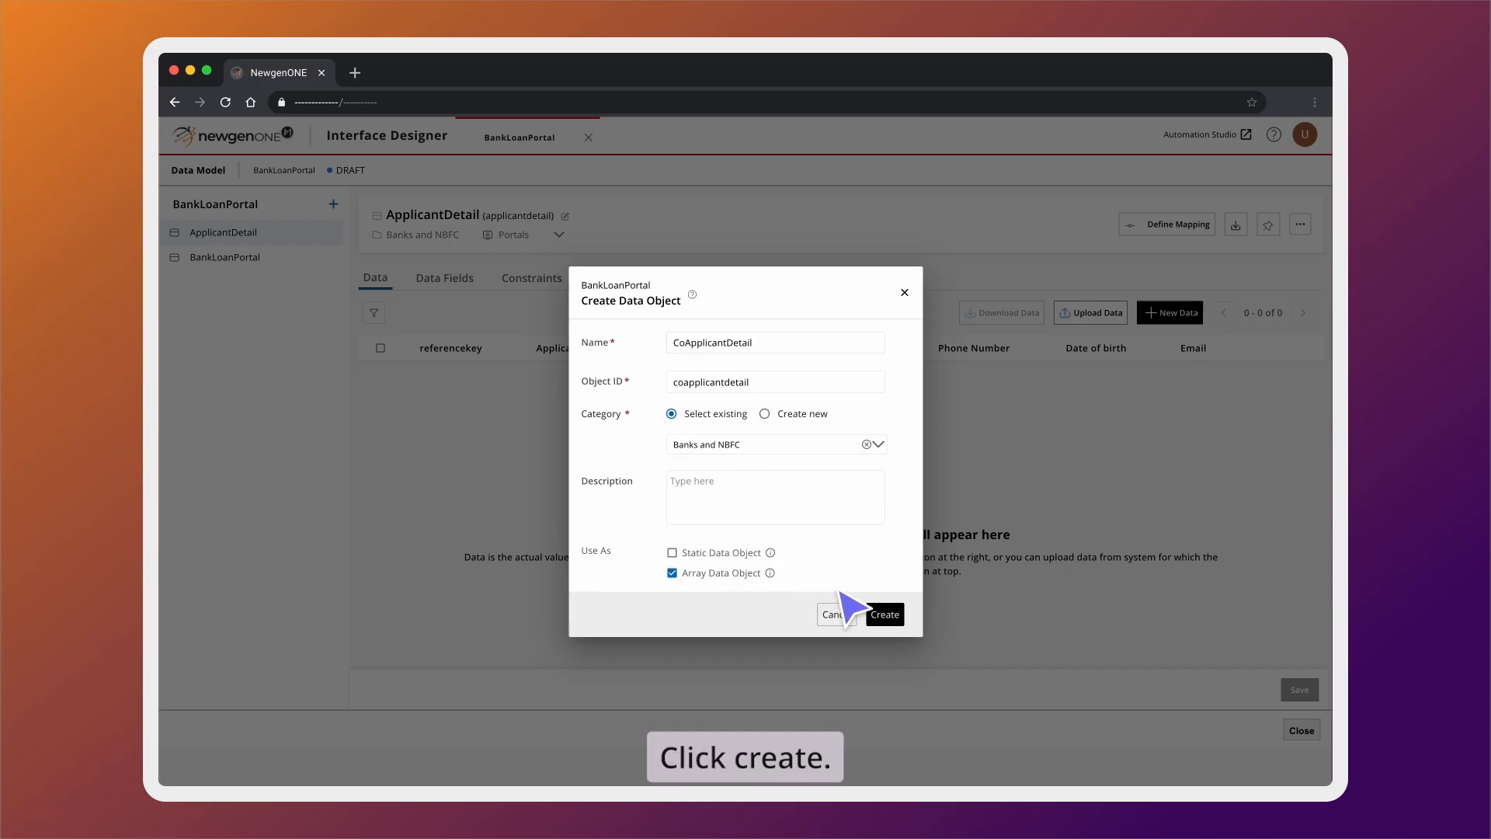
pyautogui.click(885, 614)
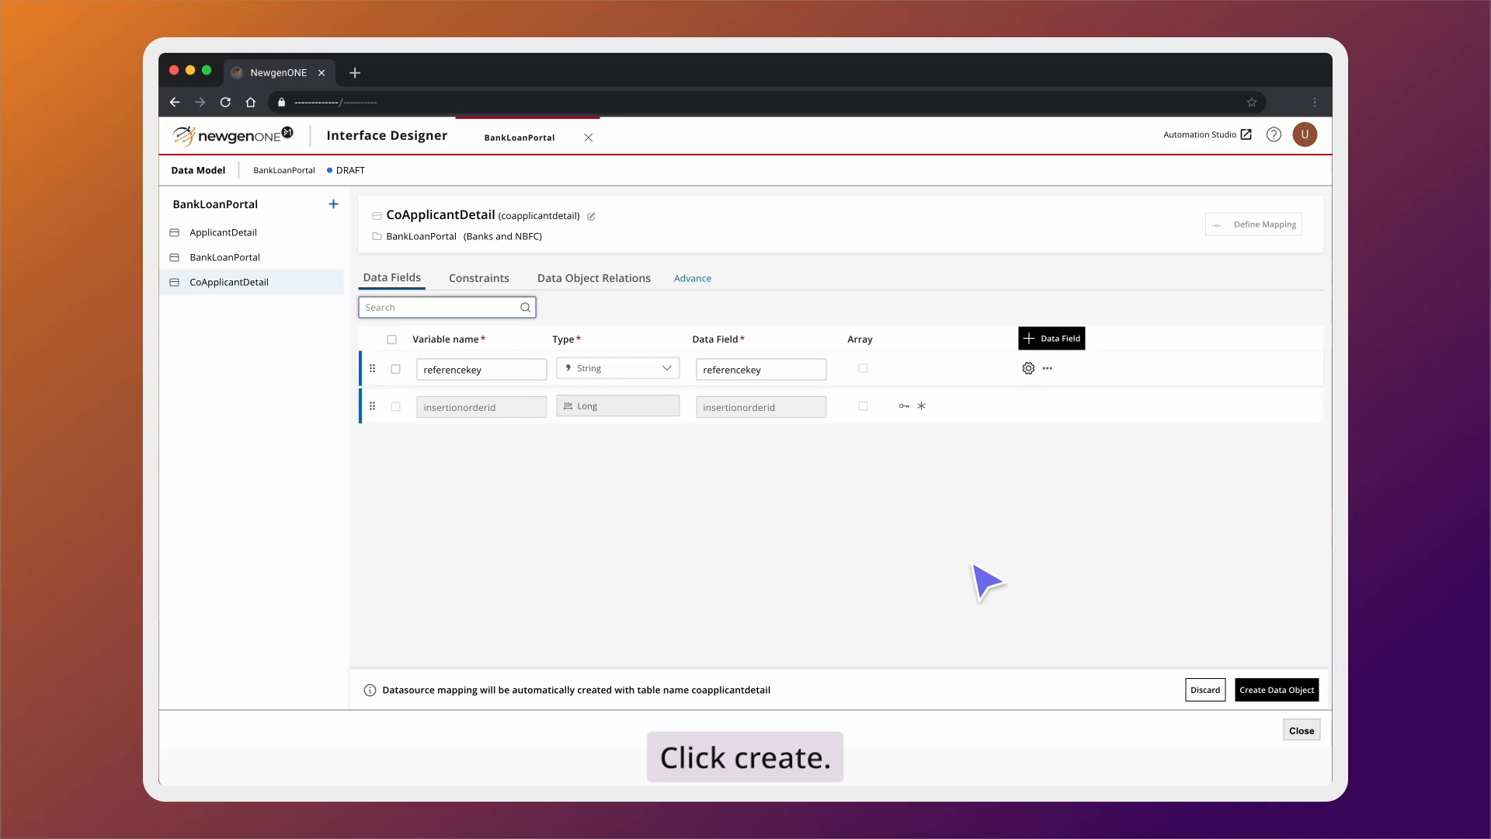
# Add a String data field named CoApplicantID to CoApplicantDetail and create the data object
pyautogui.click(1052, 339)
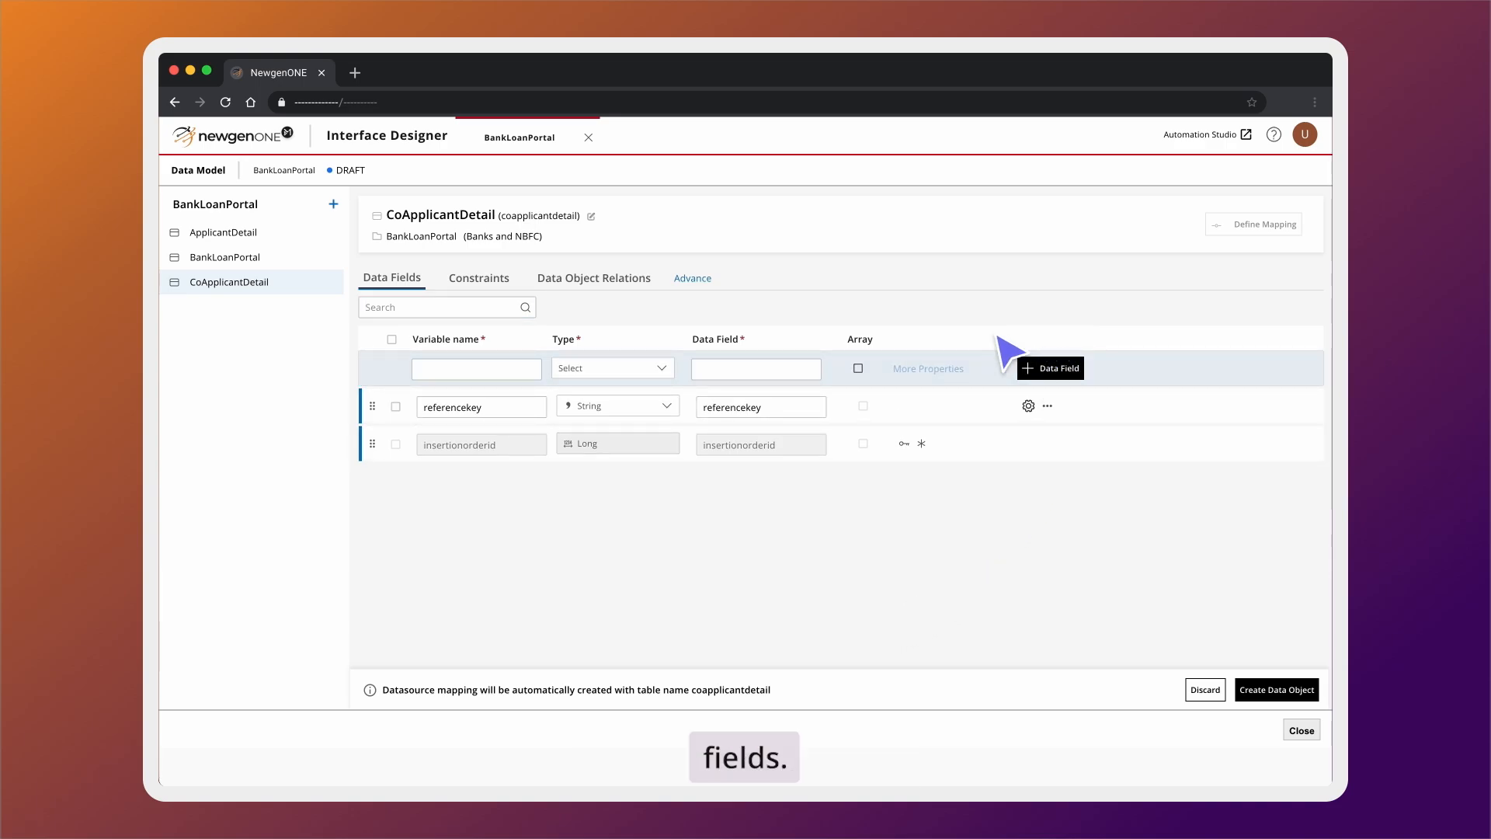
pyautogui.click(502, 370)
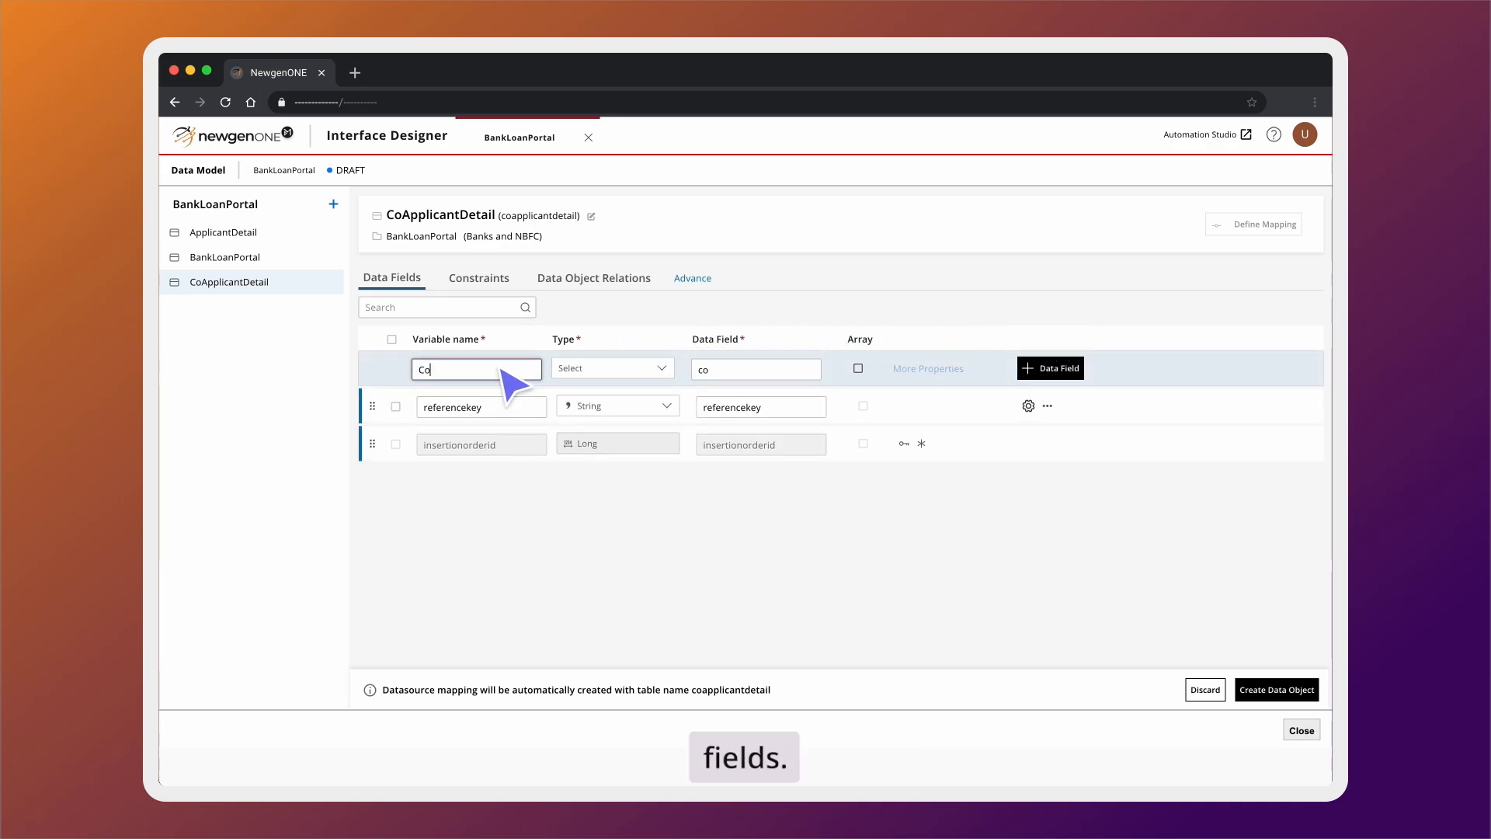
pyautogui.write('CoAplicantID')
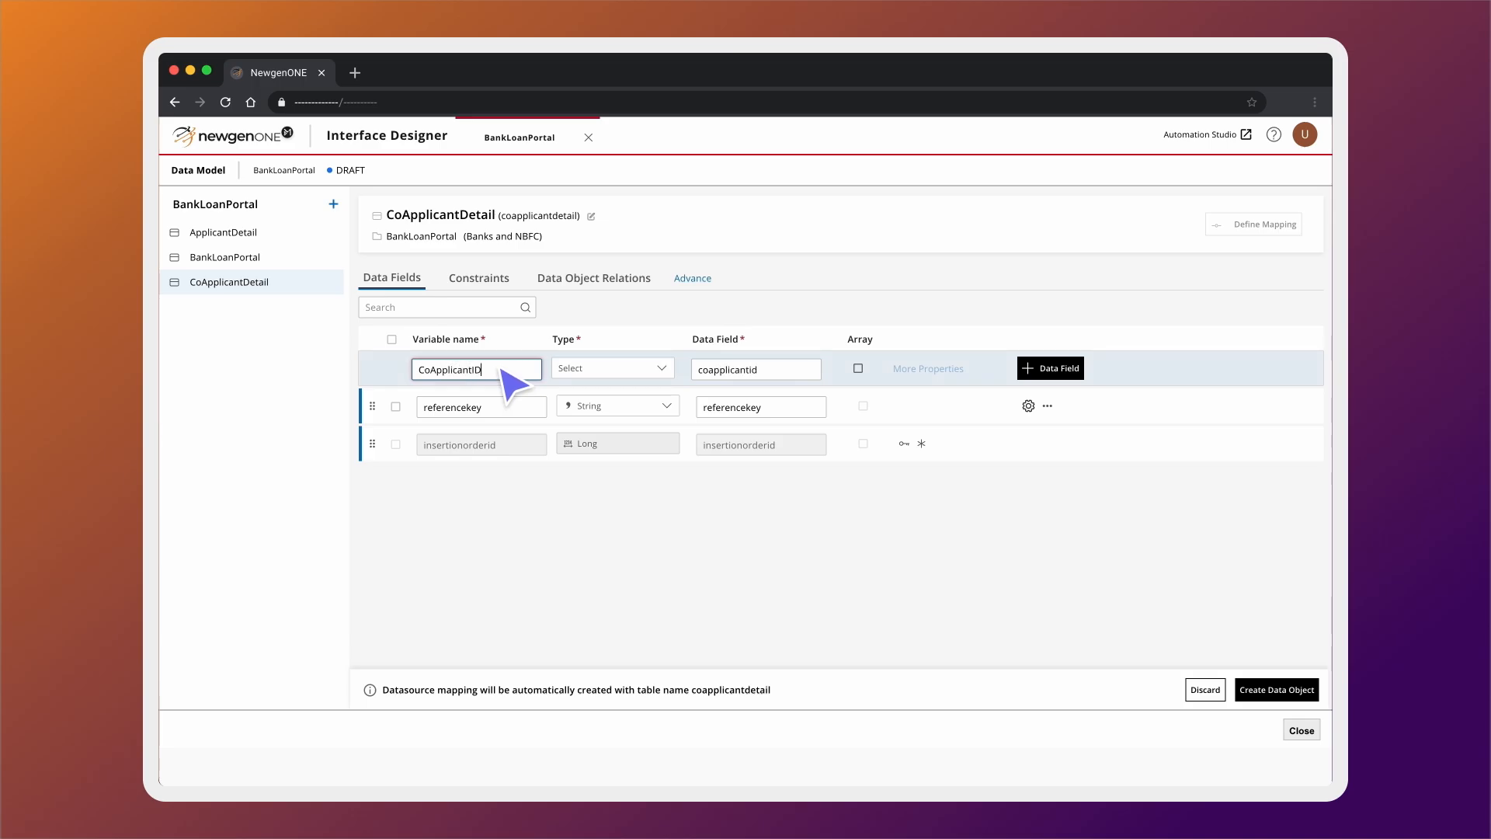
pyautogui.click(645, 370)
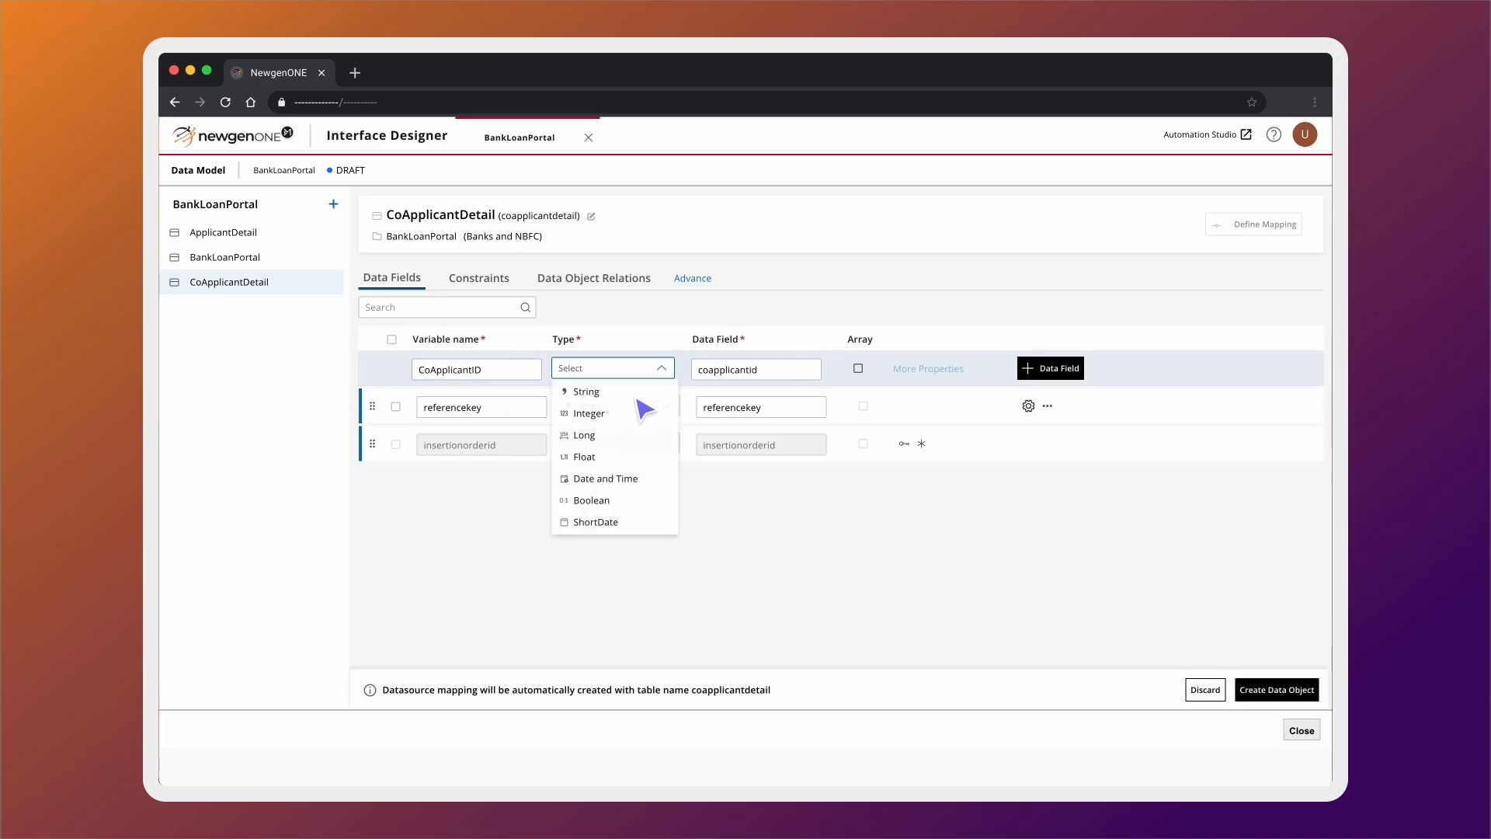
pyautogui.click(613, 391)
pyautogui.click(1018, 368)
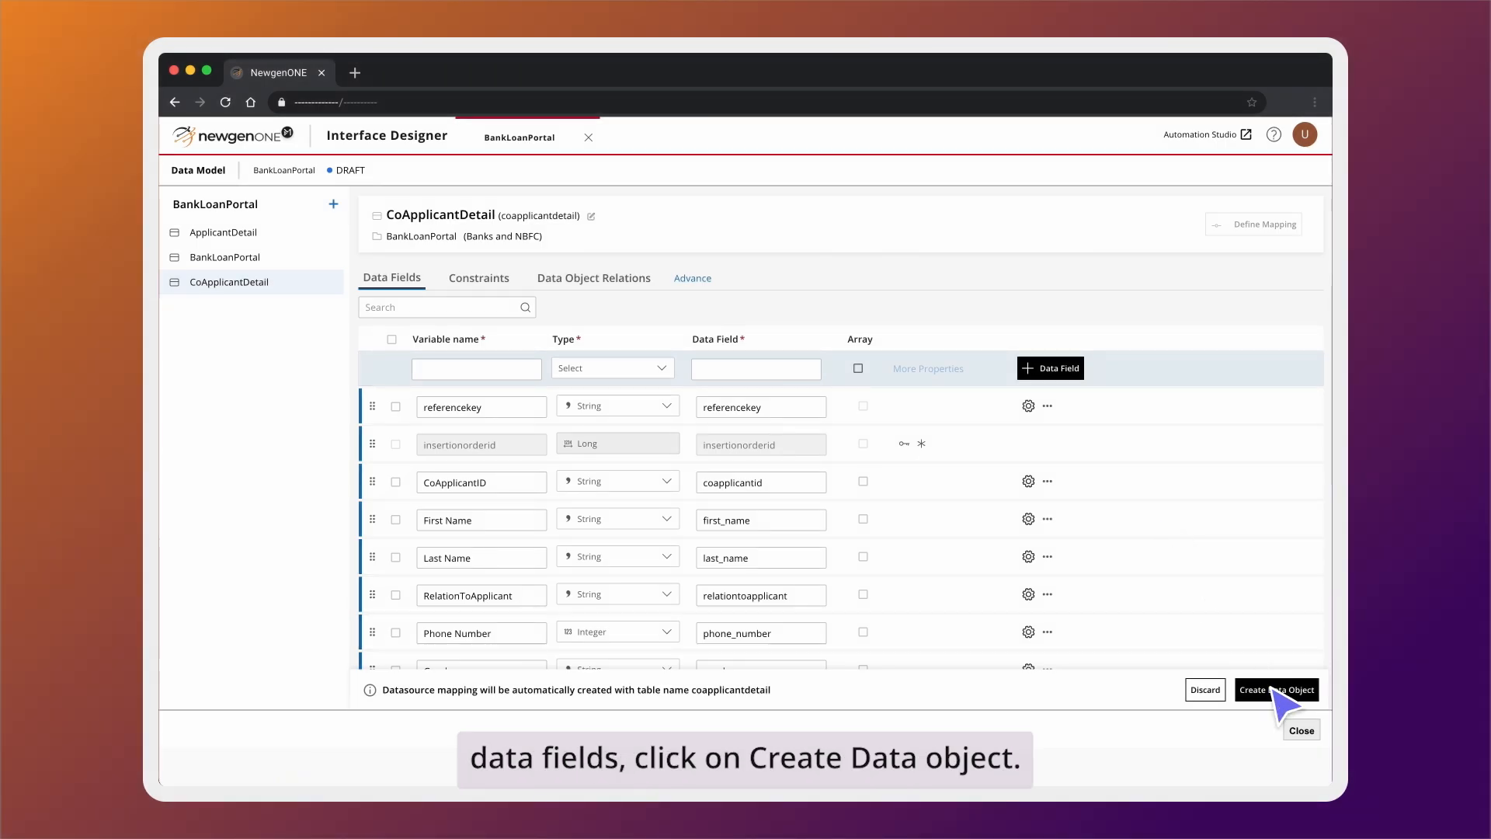
pyautogui.click(1277, 690)
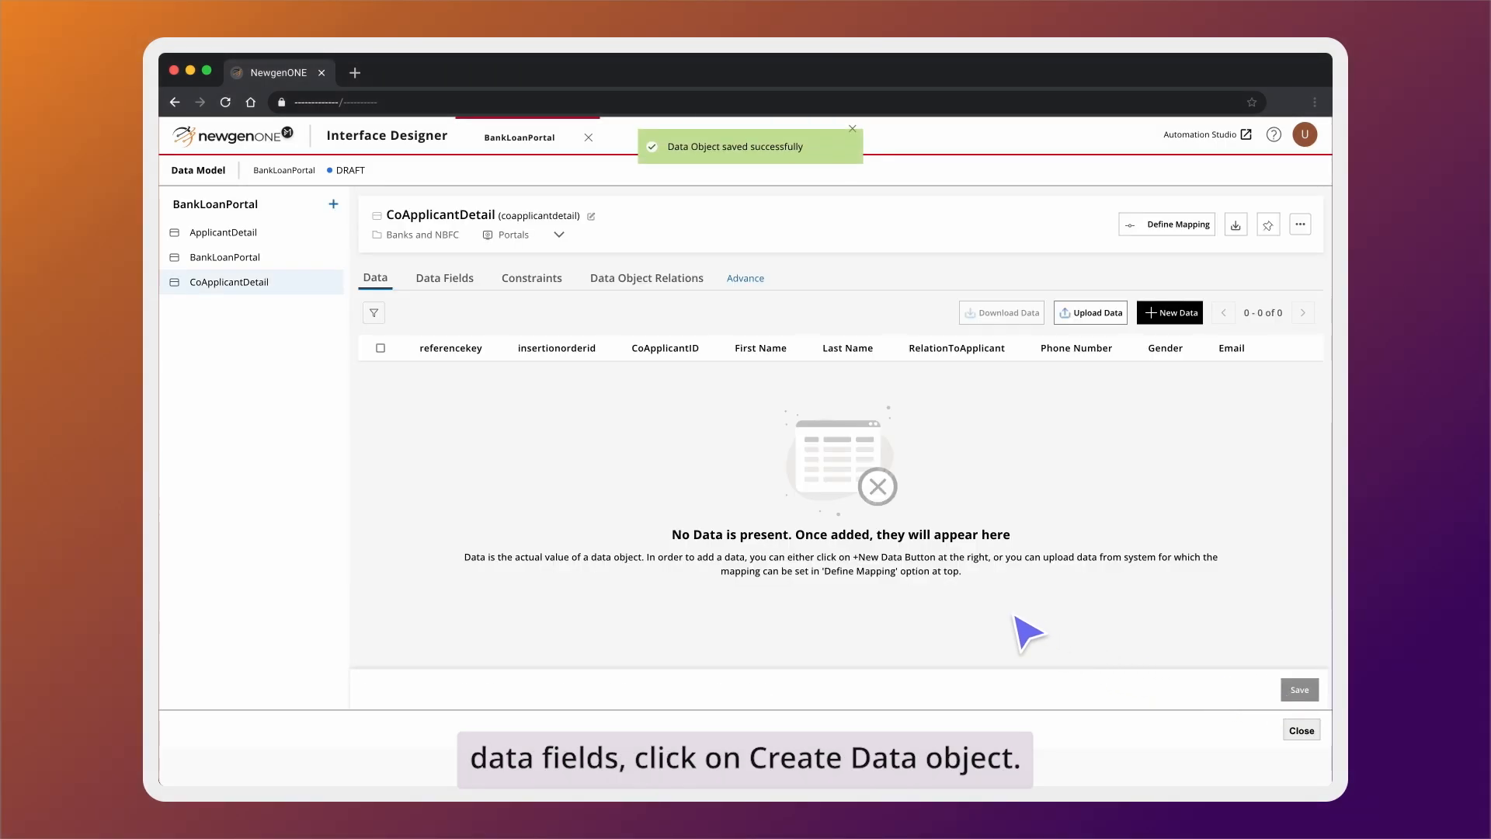
# Set up a new array data object named CoApplicantIncomeDetail in the existing category Banks and NBFC
pyautogui.click(333, 205)
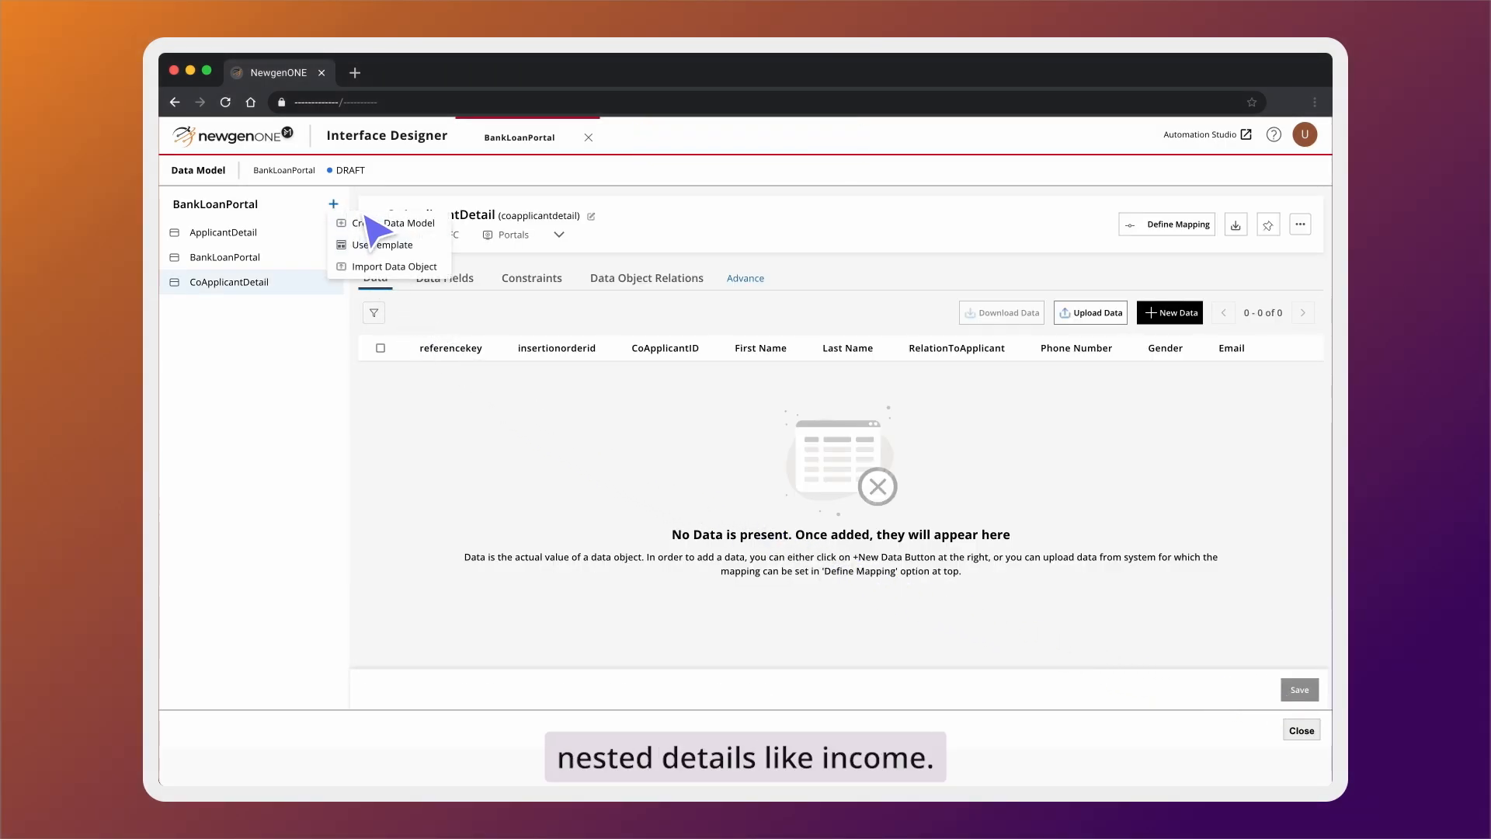
pyautogui.click(383, 240)
pyautogui.click(736, 339)
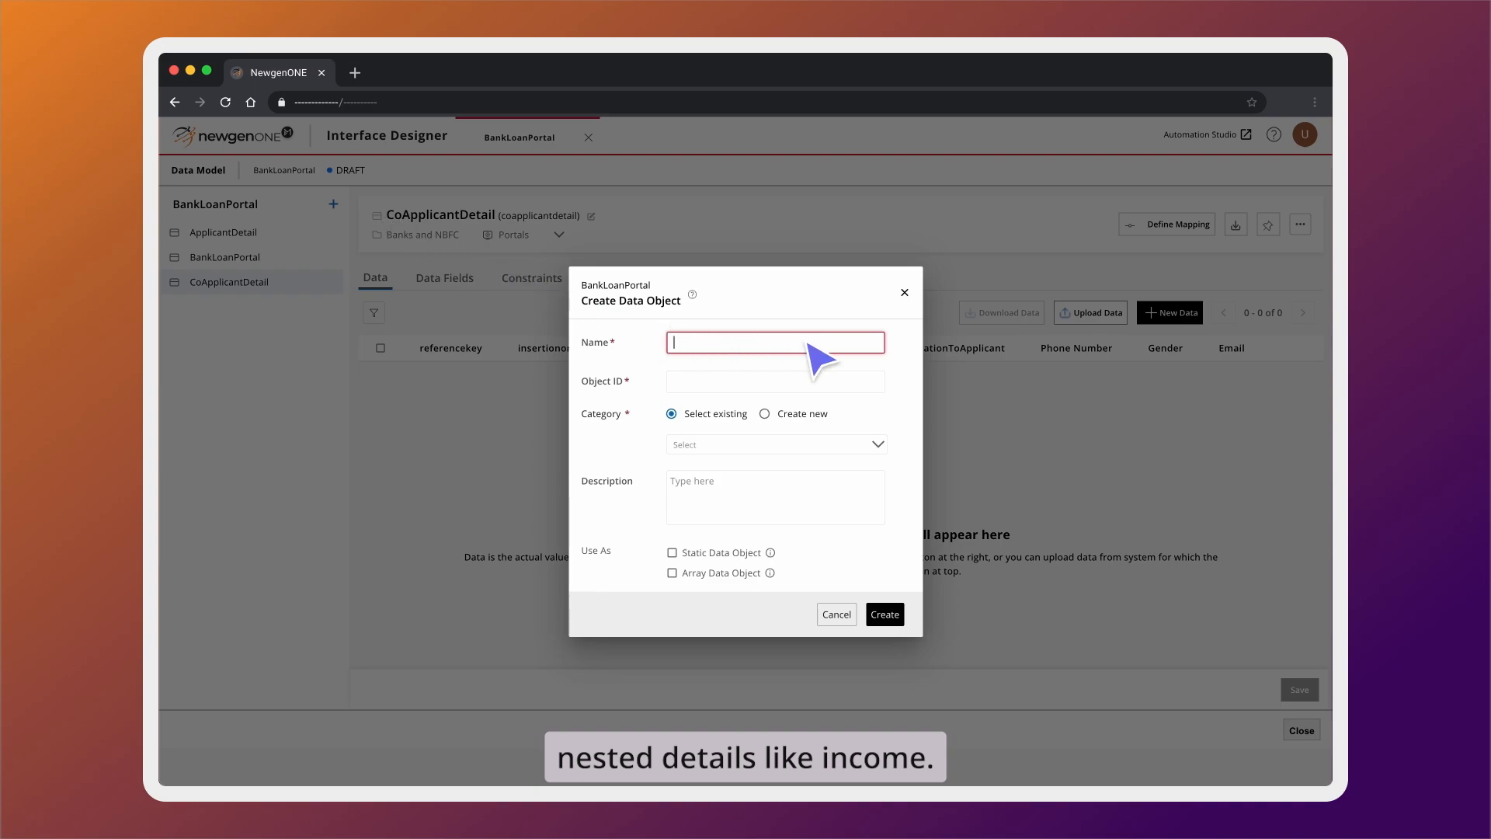
pyautogui.write('CoApplicantIncomeDetail')
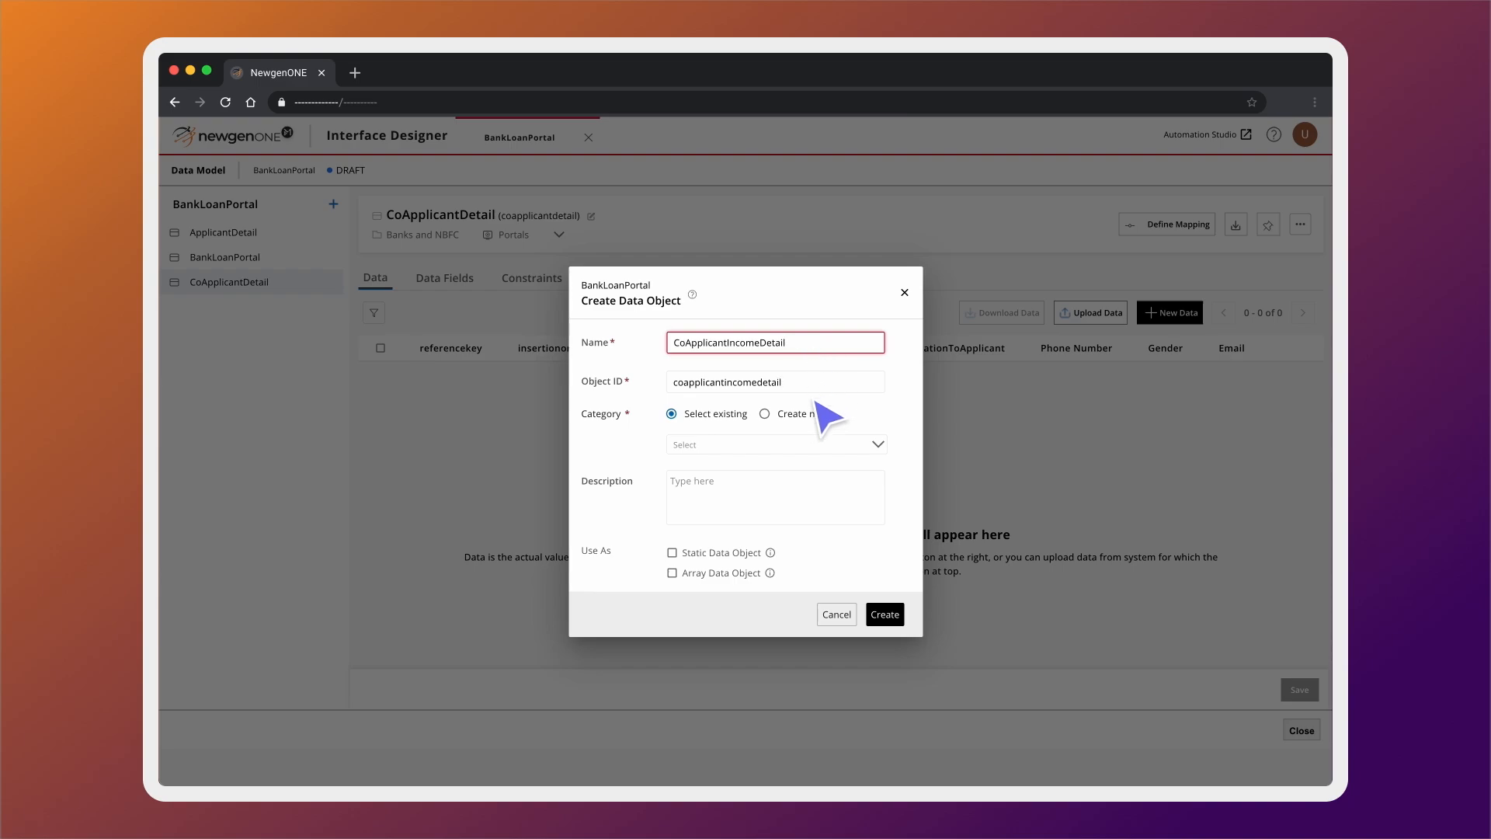
pyautogui.click(808, 444)
pyautogui.write('ban')
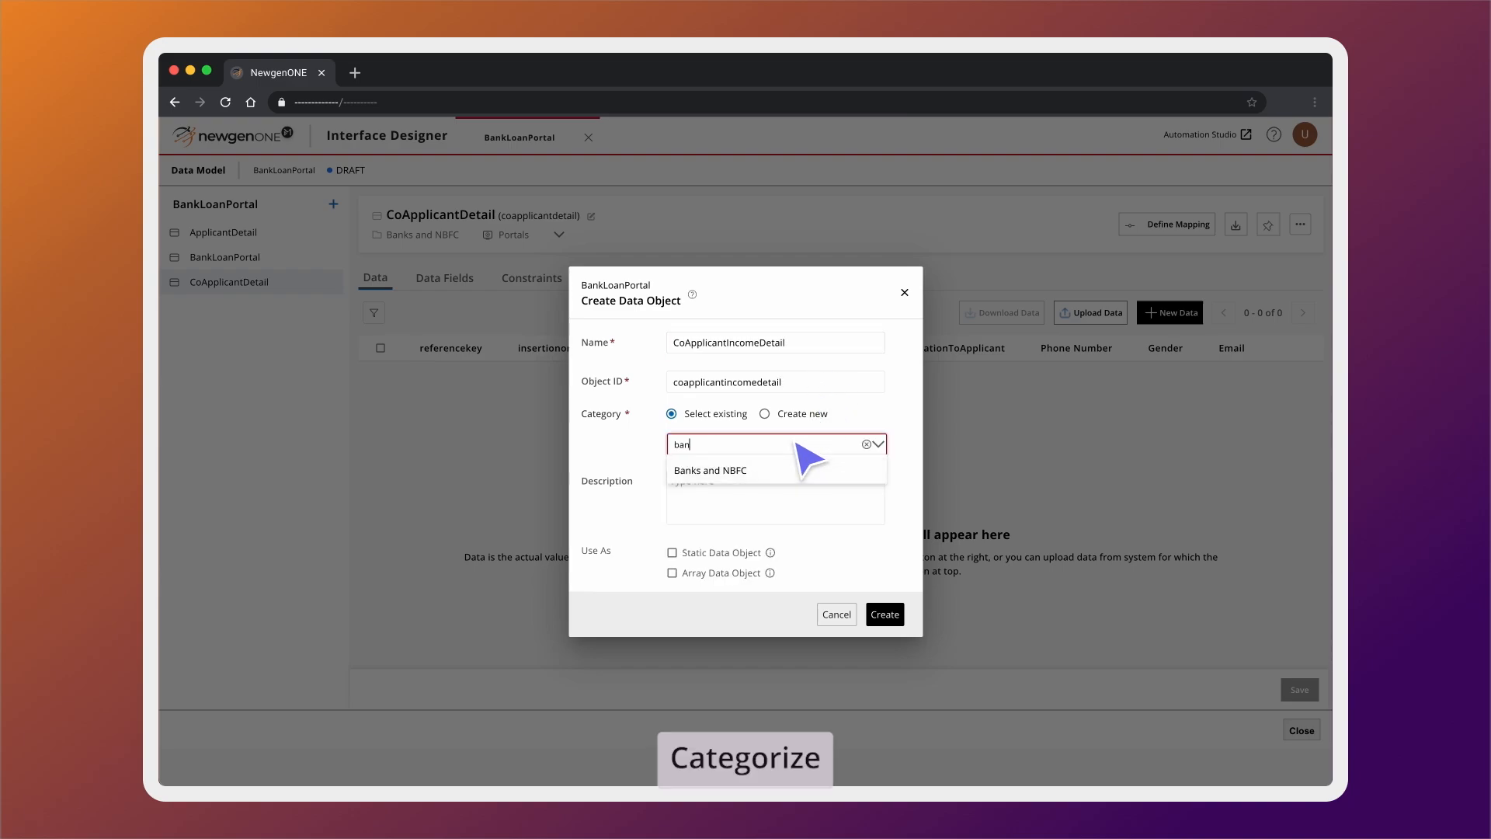
pyautogui.click(771, 476)
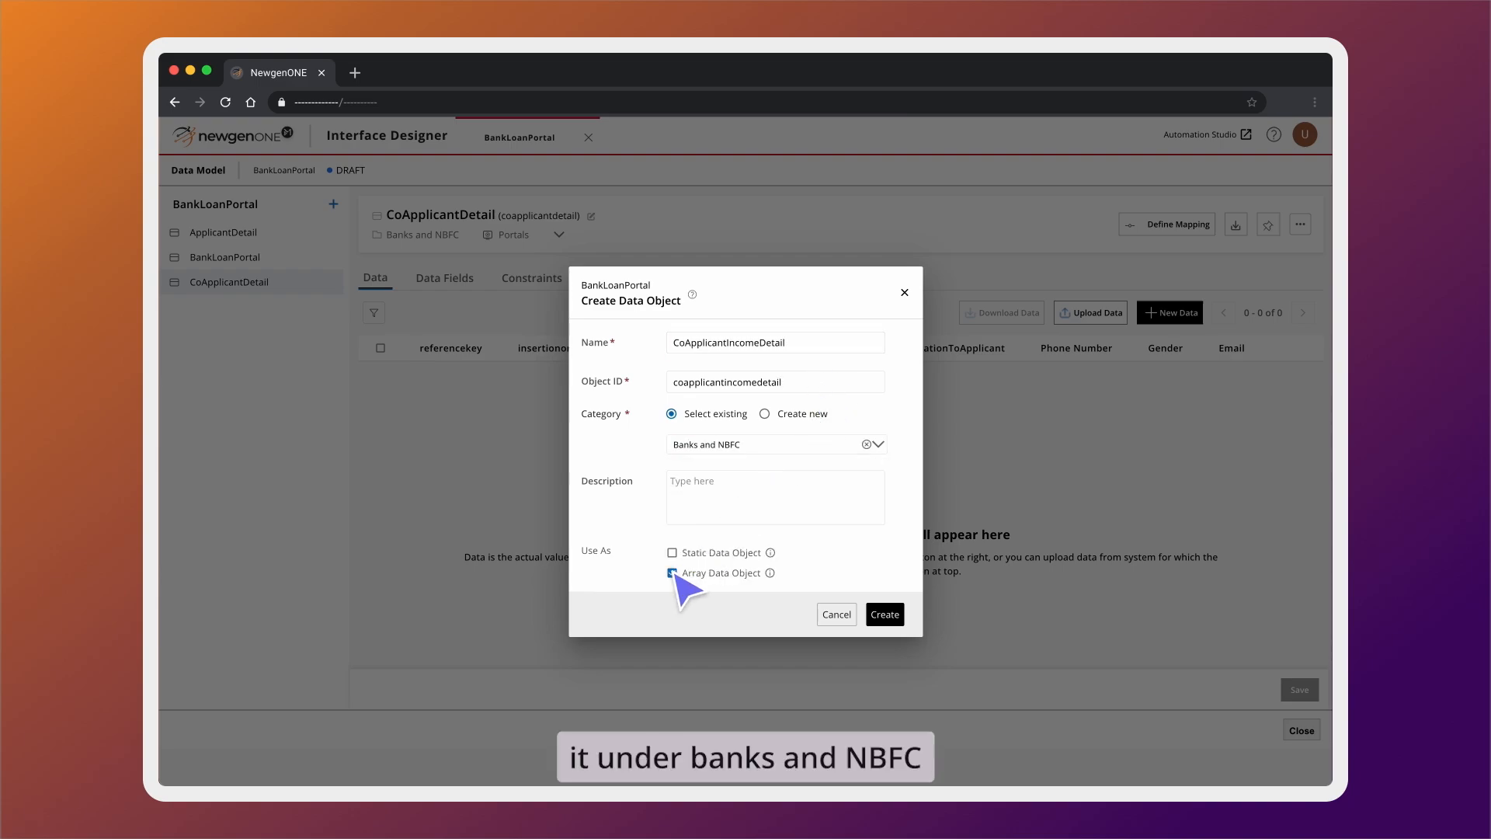
pyautogui.click(886, 614)
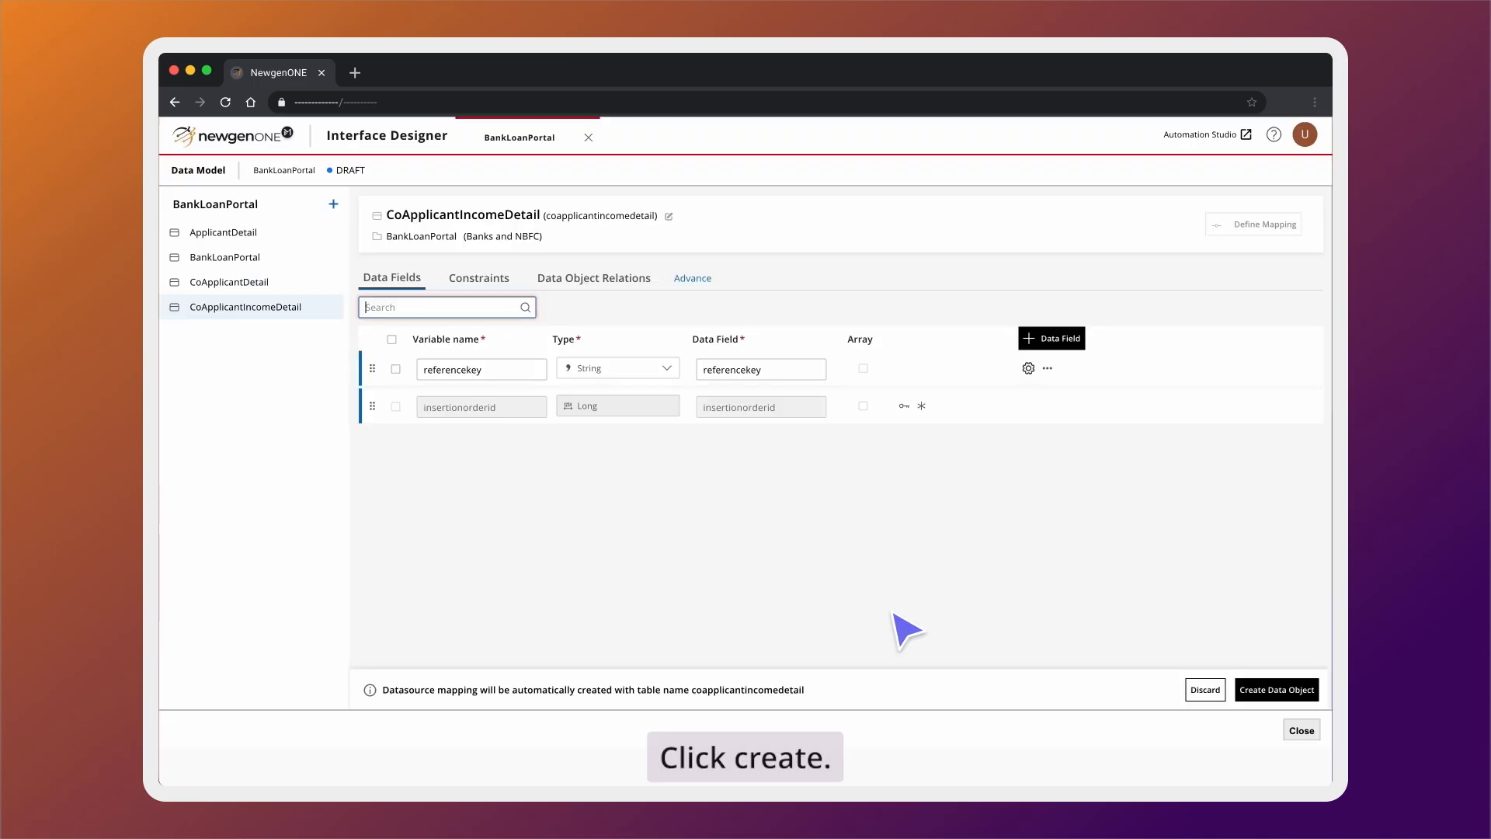
# Add a String data field named Income ID and enter a second field named CoApplicant ID in CoApplicantIncomeDetail
pyautogui.click(1053, 339)
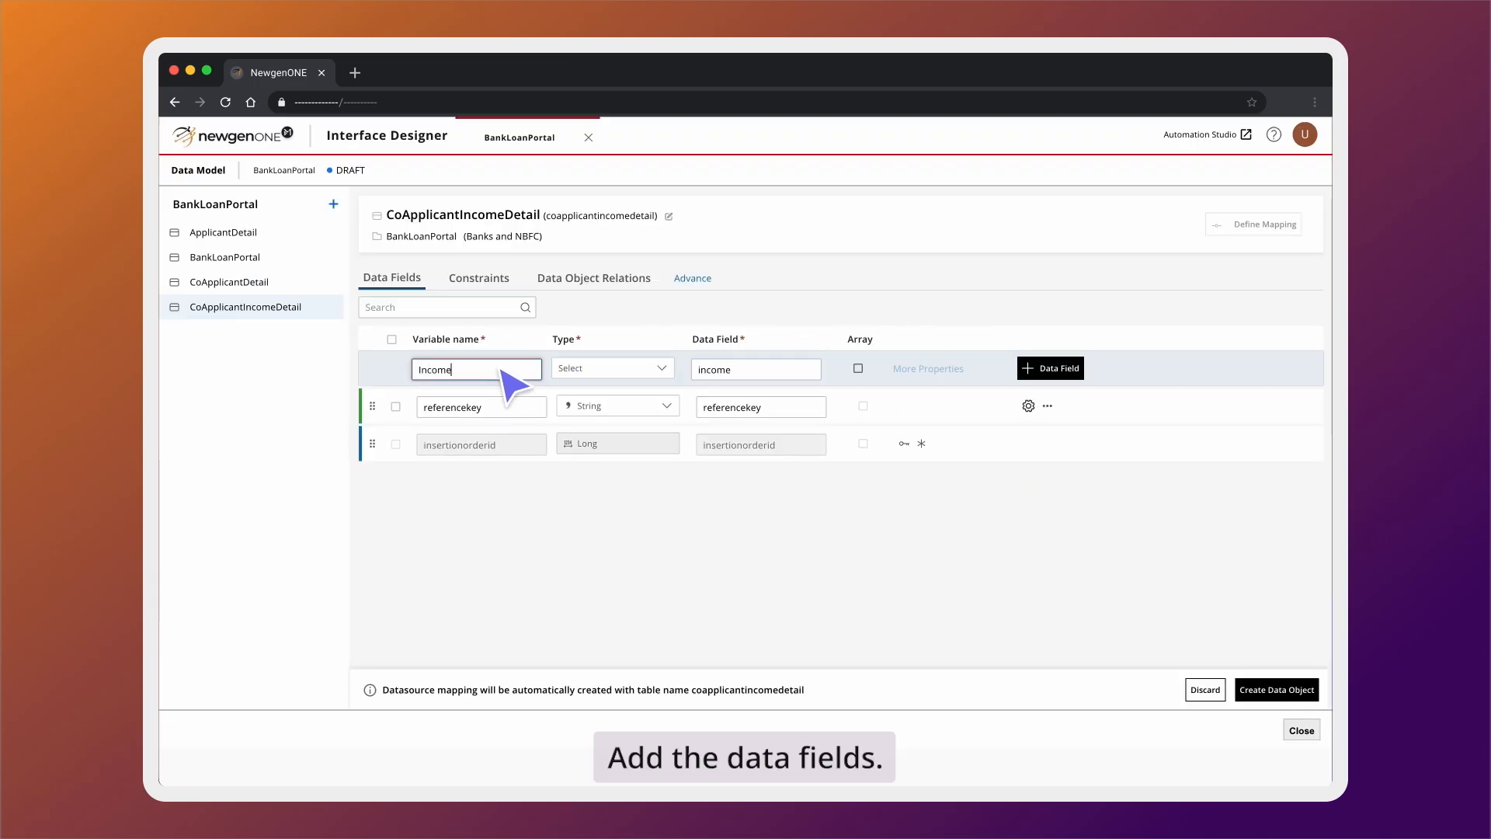
pyautogui.click(638, 369)
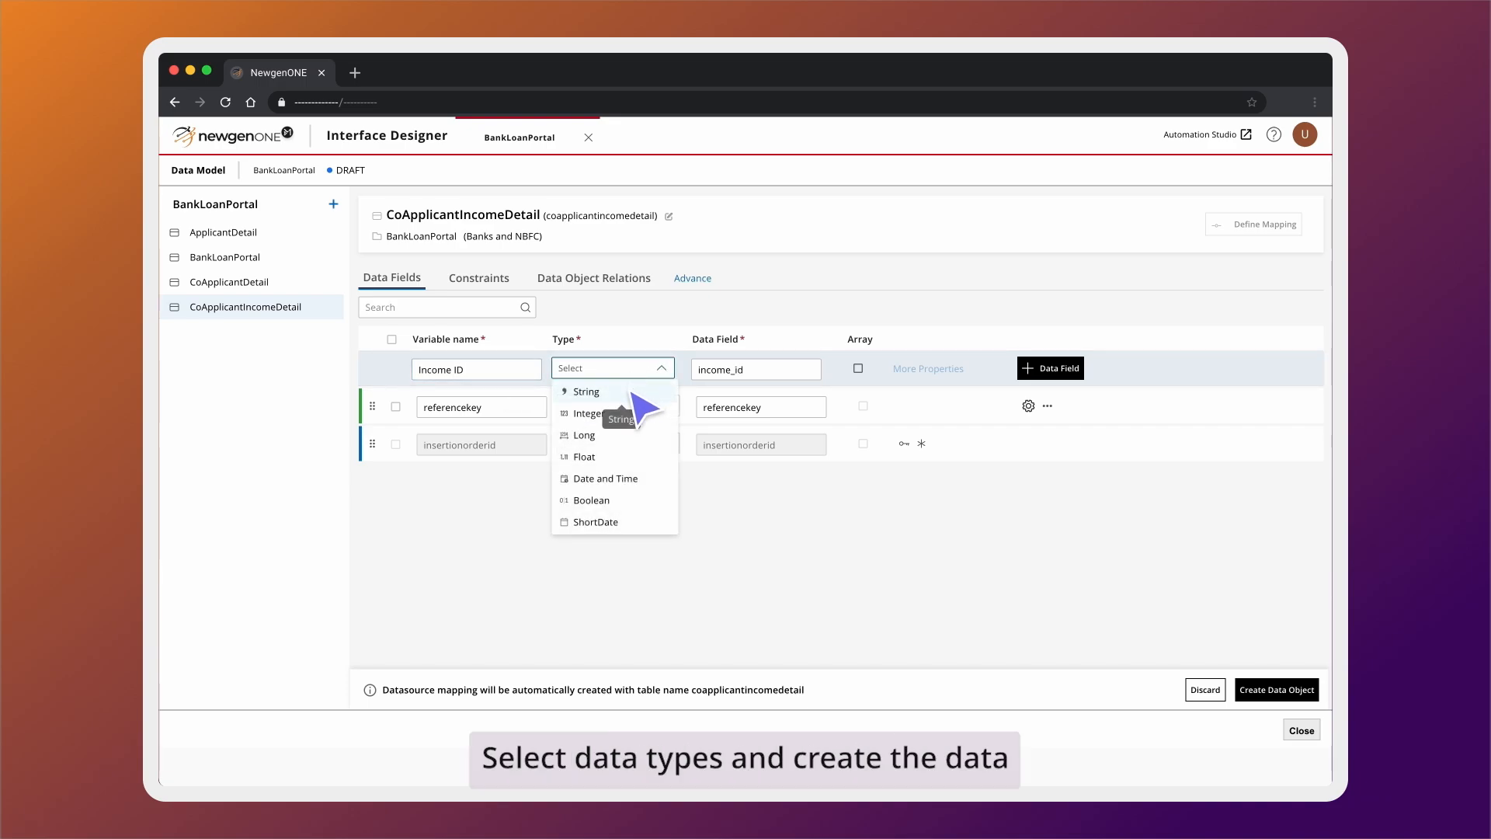
pyautogui.click(633, 393)
pyautogui.click(1050, 368)
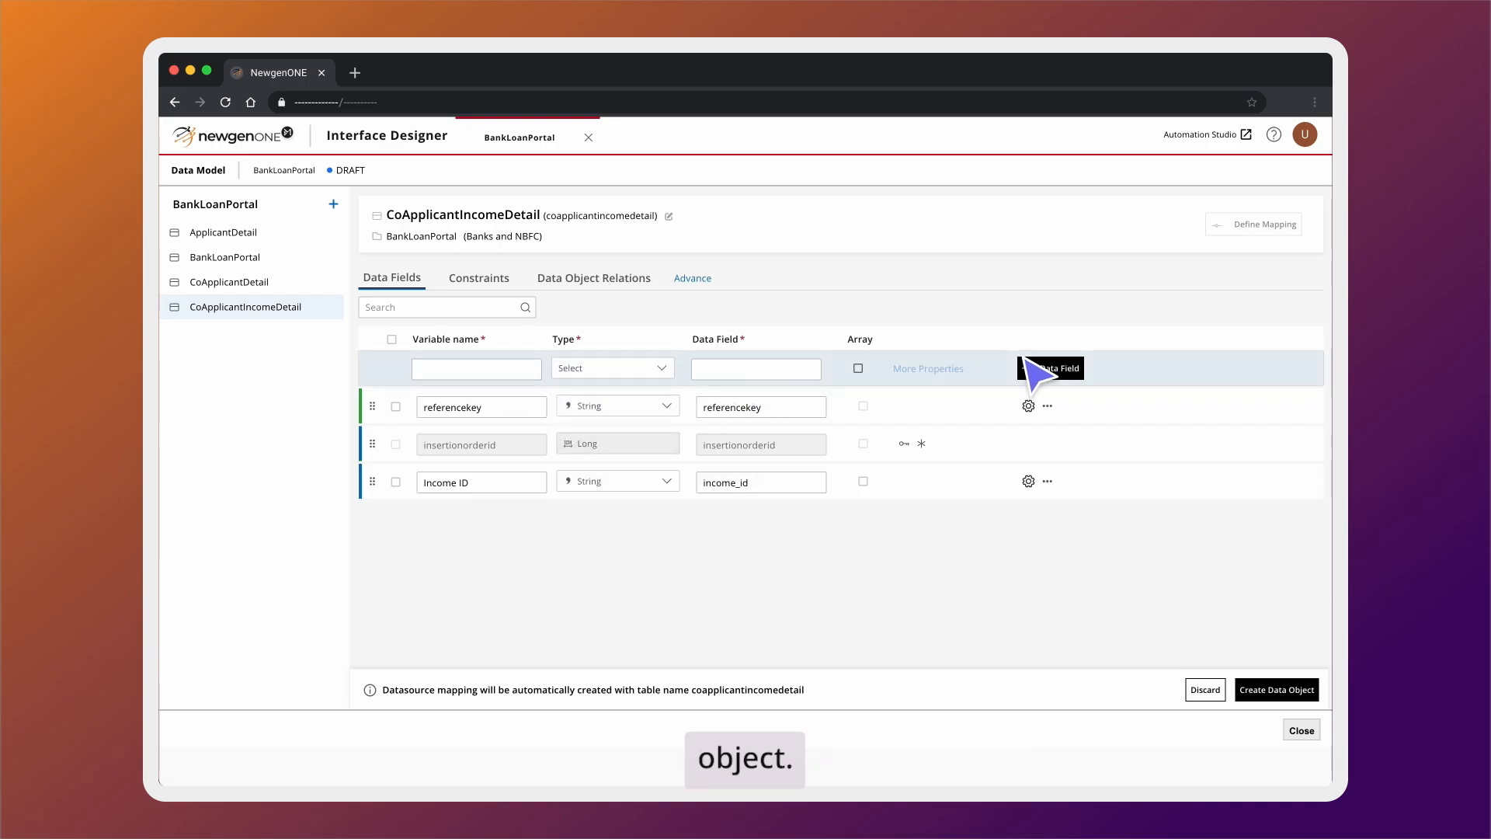
pyautogui.write('CoAppl')
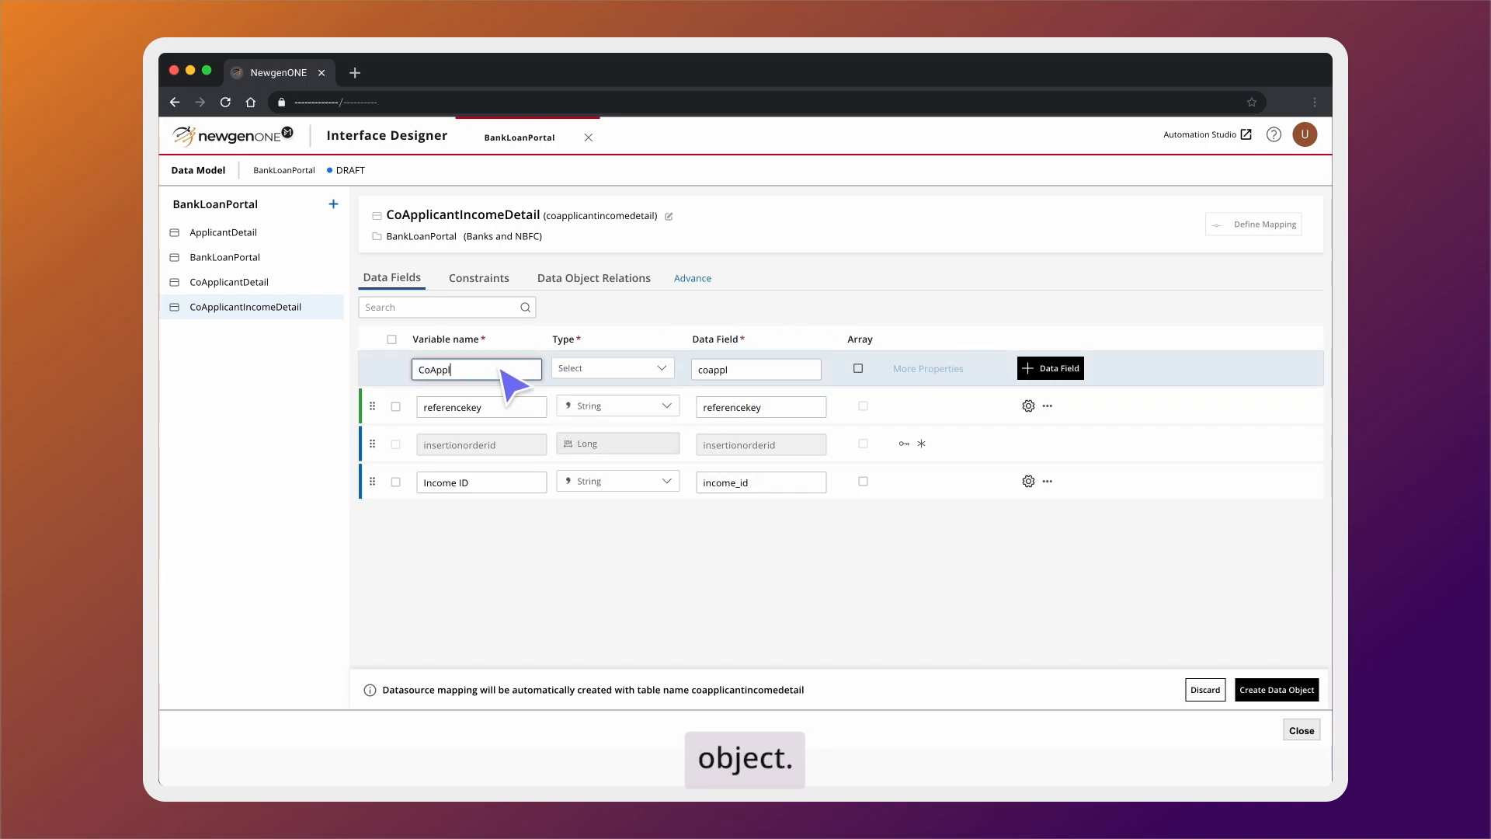
pyautogui.write('ic')
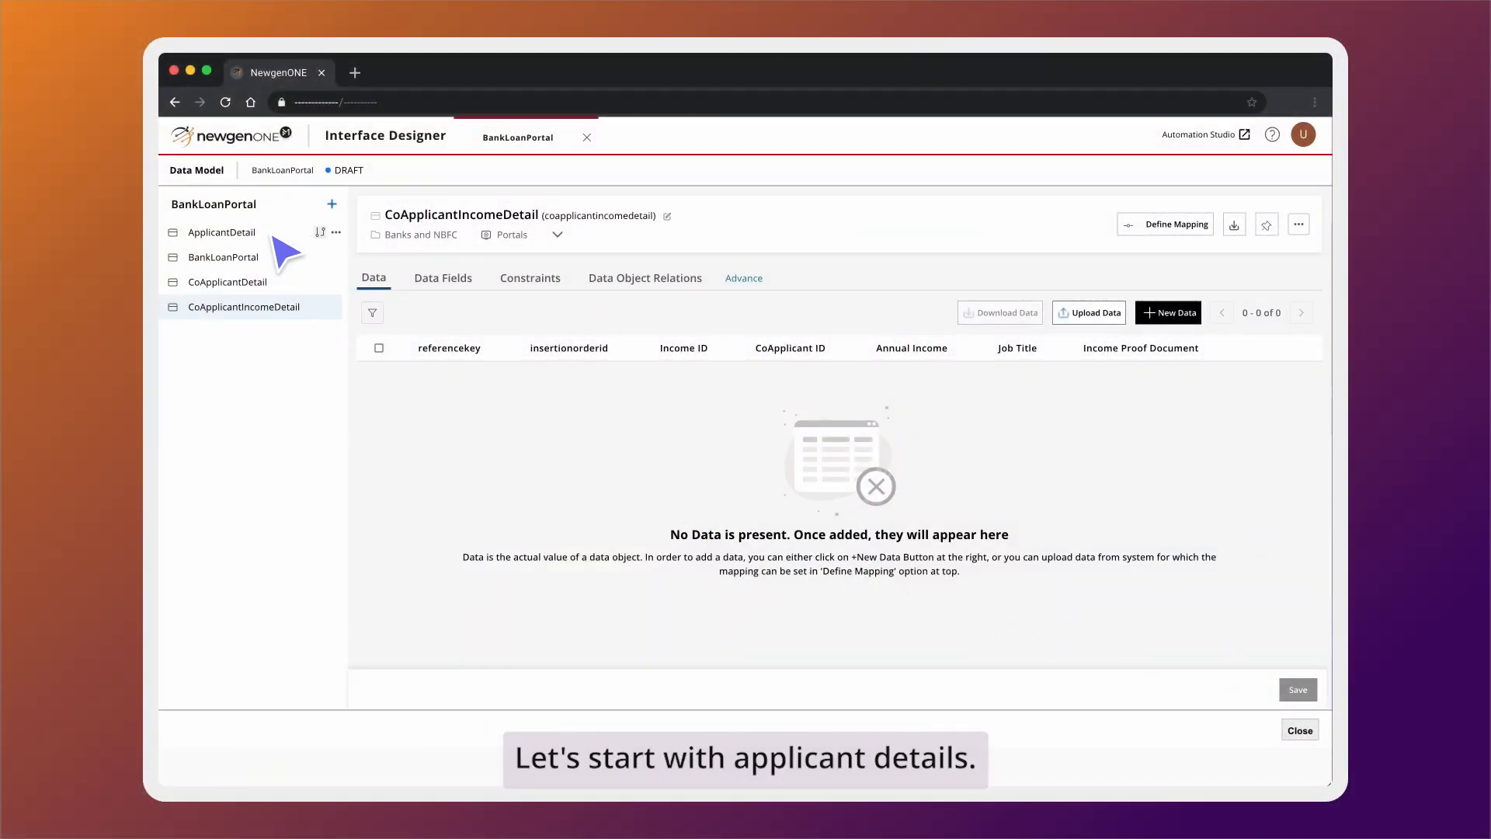
# Start a parent relation for ApplicantDetail with BankLoanPortal as the parent data object
pyautogui.click(273, 235)
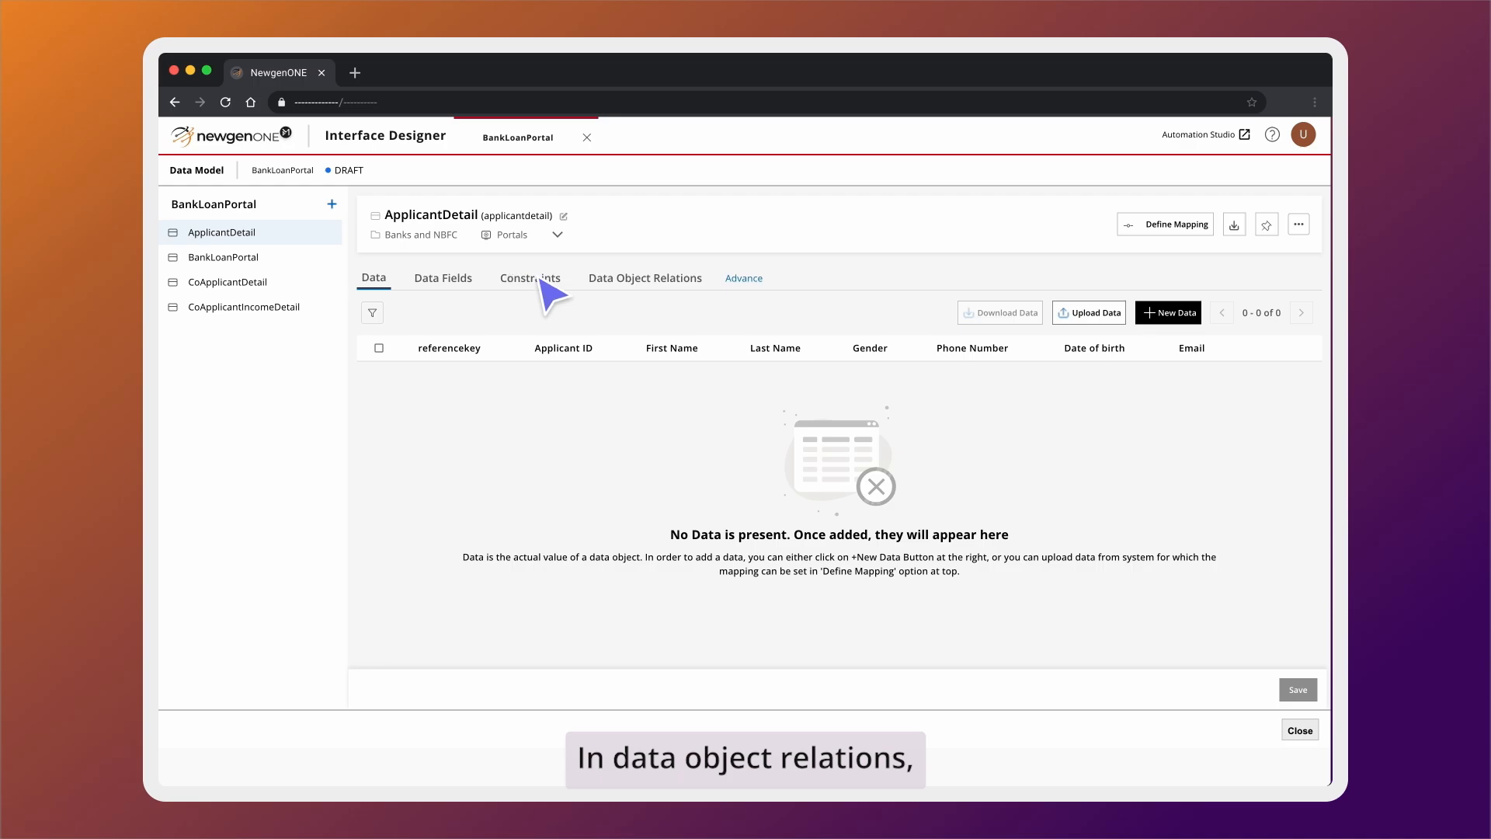
pyautogui.click(649, 278)
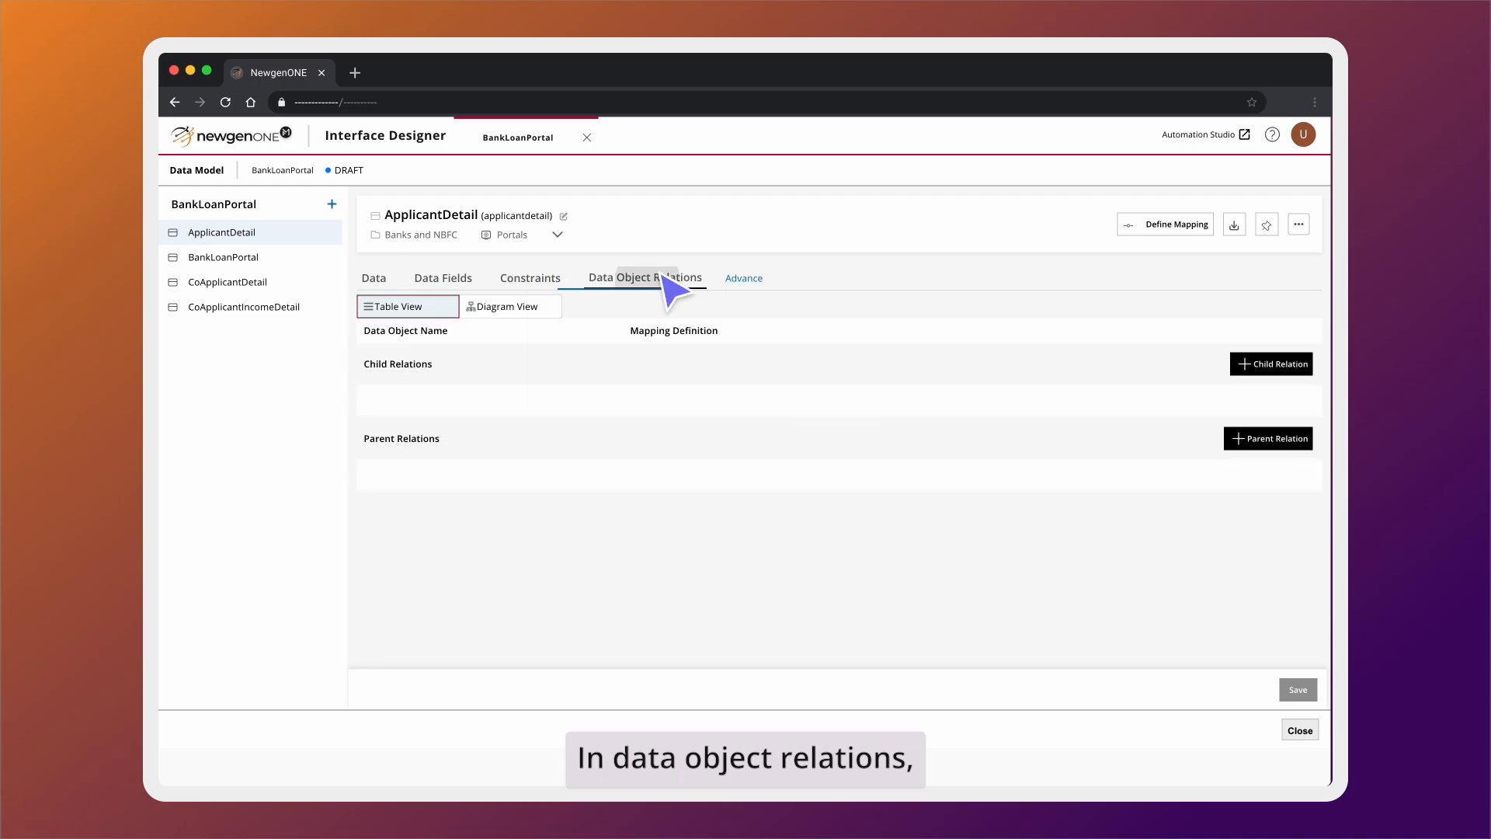
pyautogui.click(1230, 436)
pyautogui.click(769, 301)
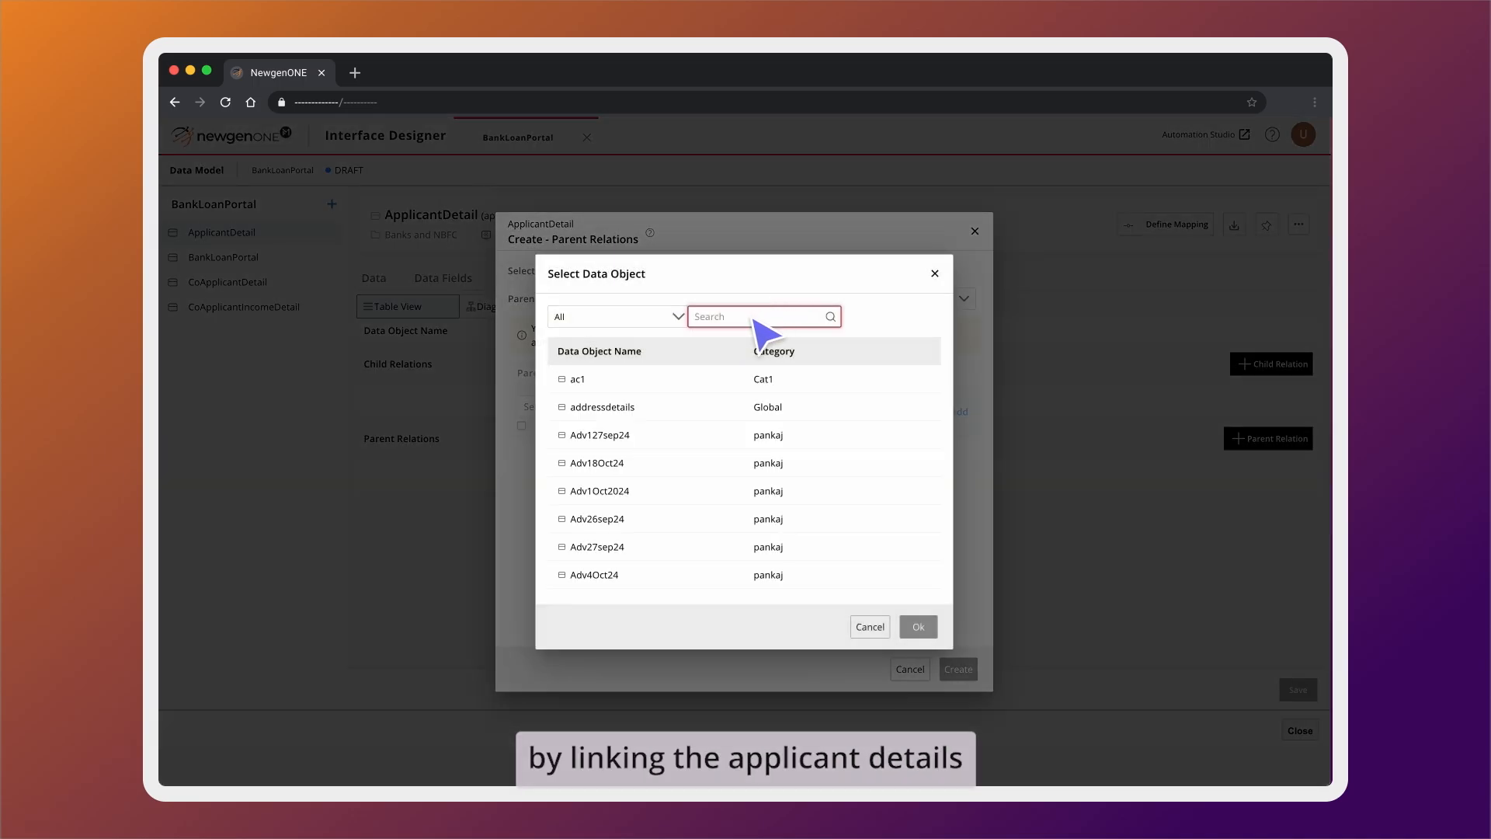
pyautogui.click(753, 317)
pyautogui.write('bankloan')
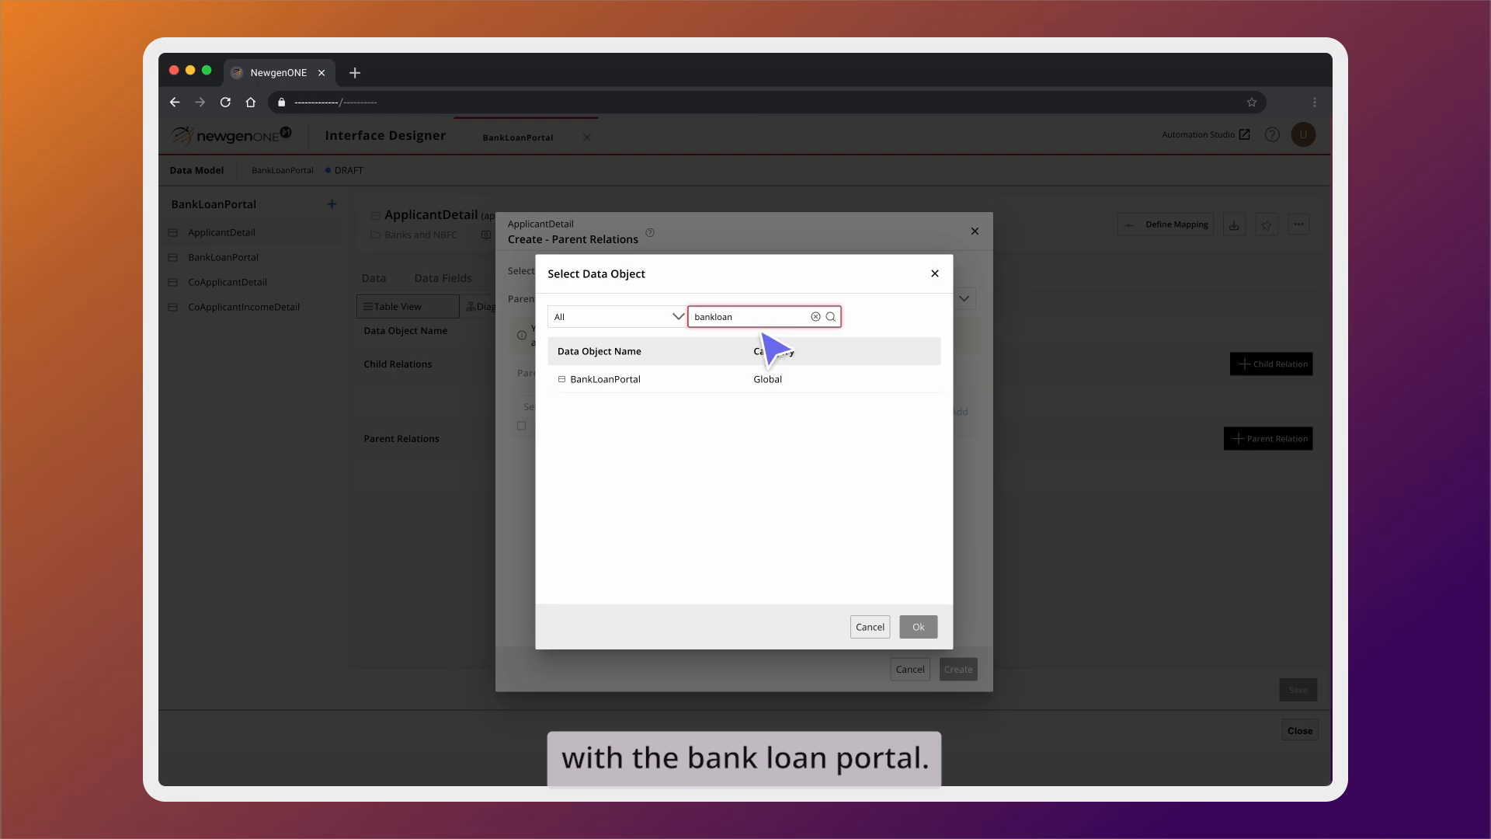
pyautogui.click(798, 383)
pyautogui.click(911, 627)
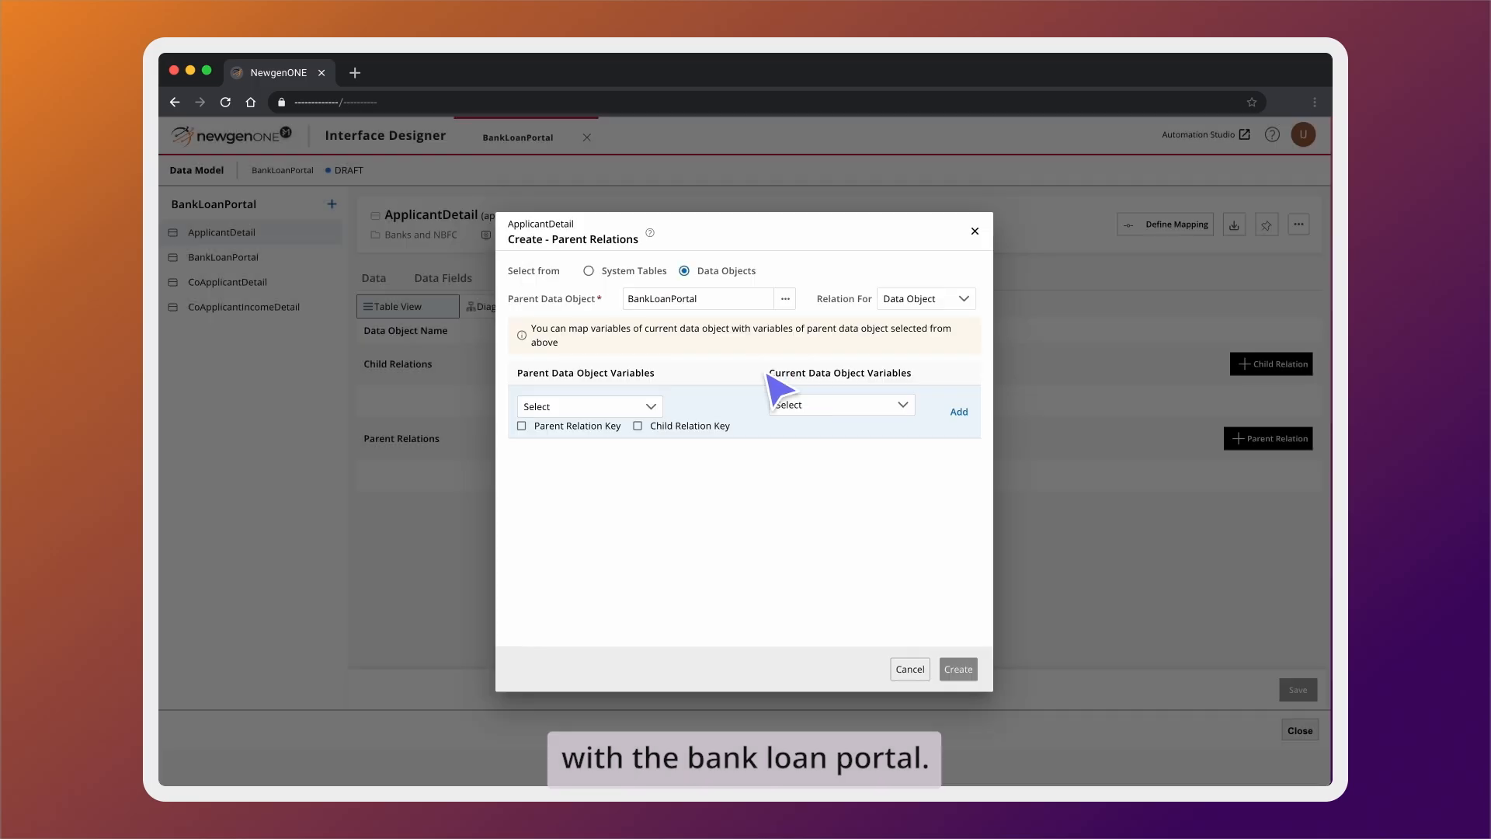
# Map BankLoanPortal's referencekey to ApplicantDetail's referencekey, then create the parent relation and save the data object
pyautogui.click(640, 403)
pyautogui.click(613, 428)
pyautogui.click(829, 405)
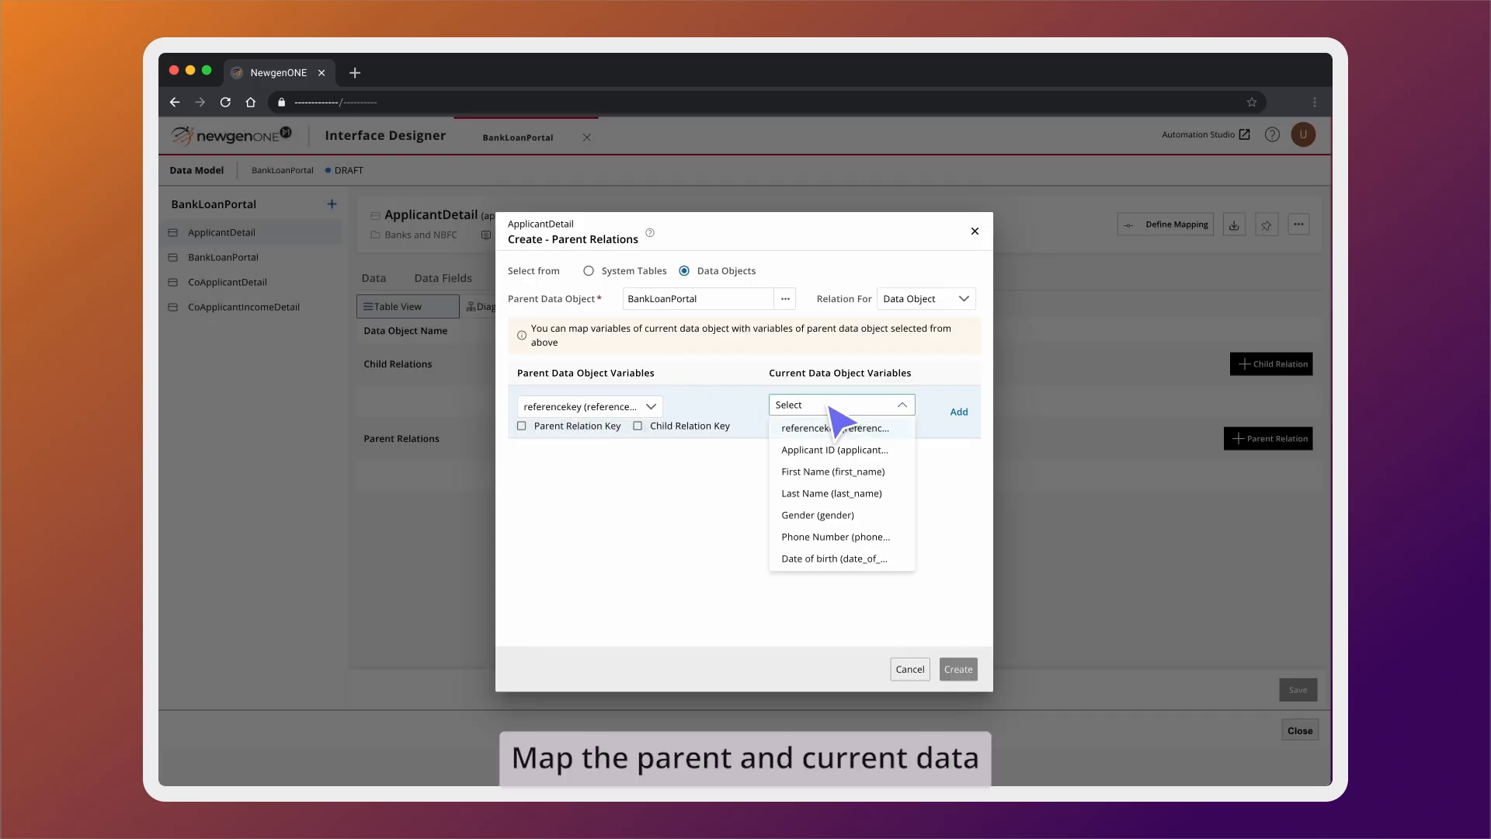
pyautogui.click(835, 428)
pyautogui.click(959, 413)
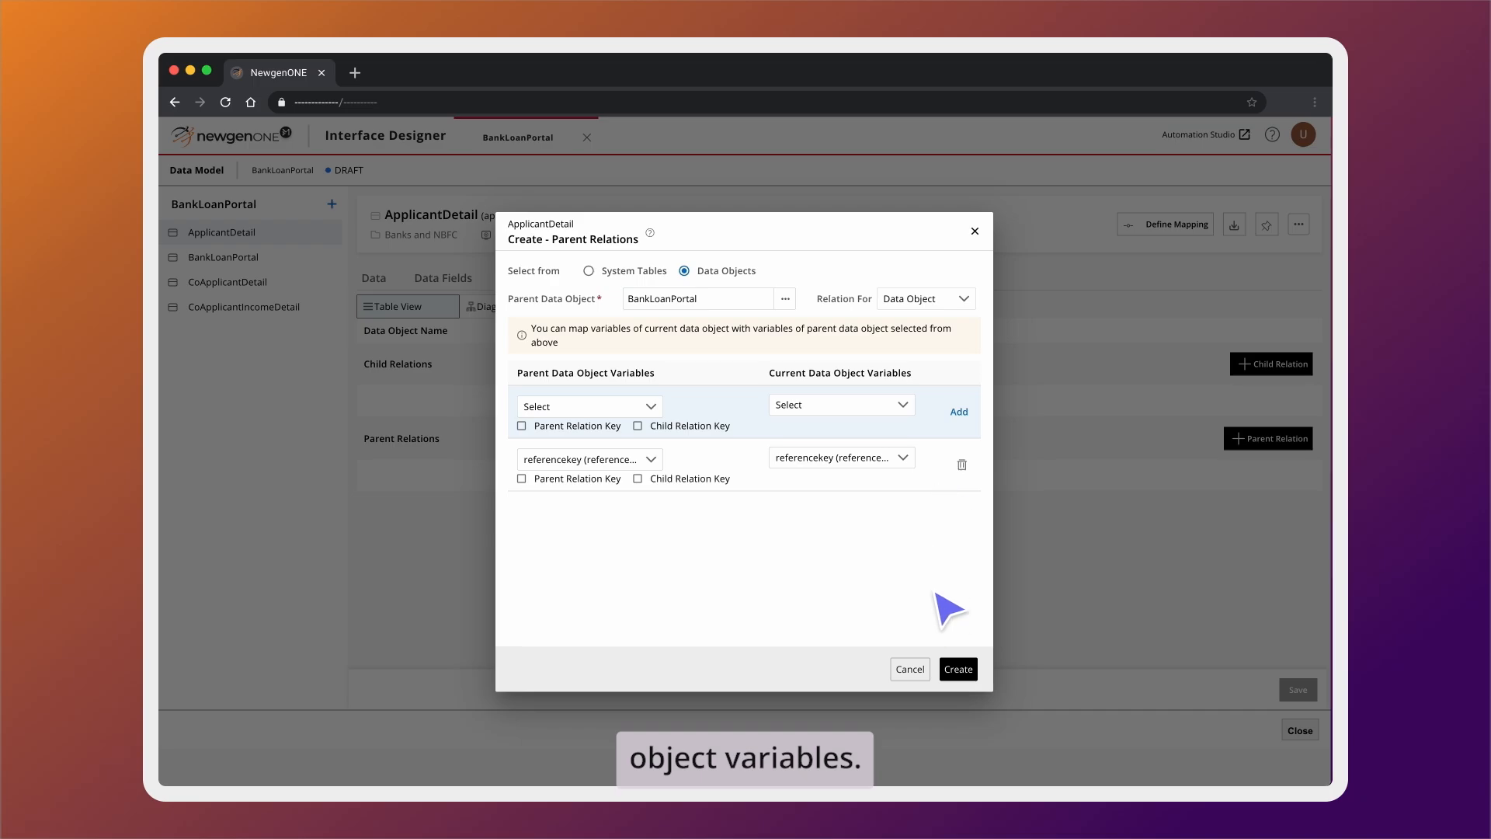
pyautogui.click(958, 668)
pyautogui.click(1297, 689)
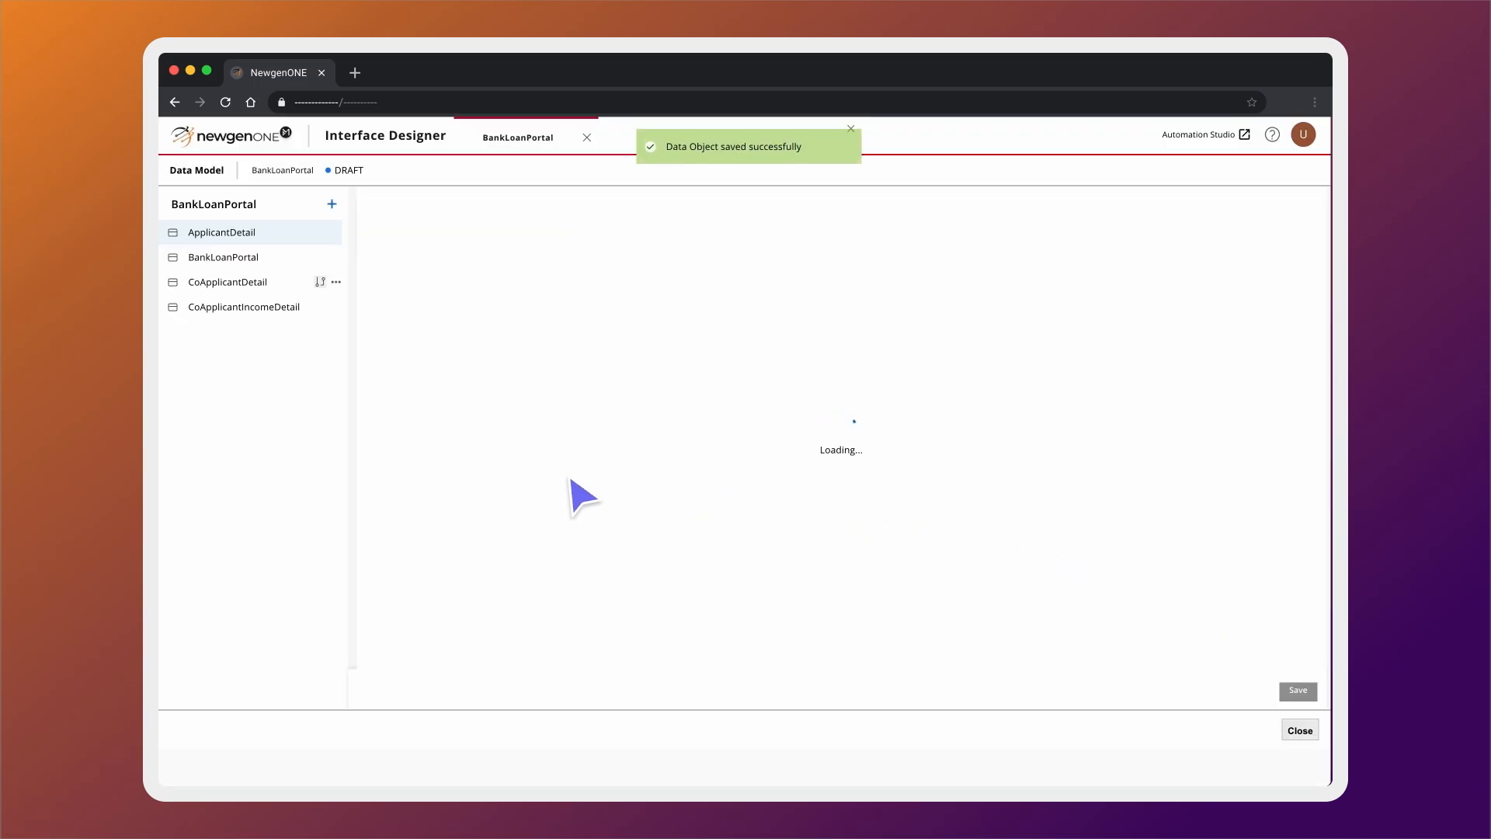
# Start a parent relation for CoApplicantDetail with ApplicantDetail as the parent data object
pyautogui.click(295, 282)
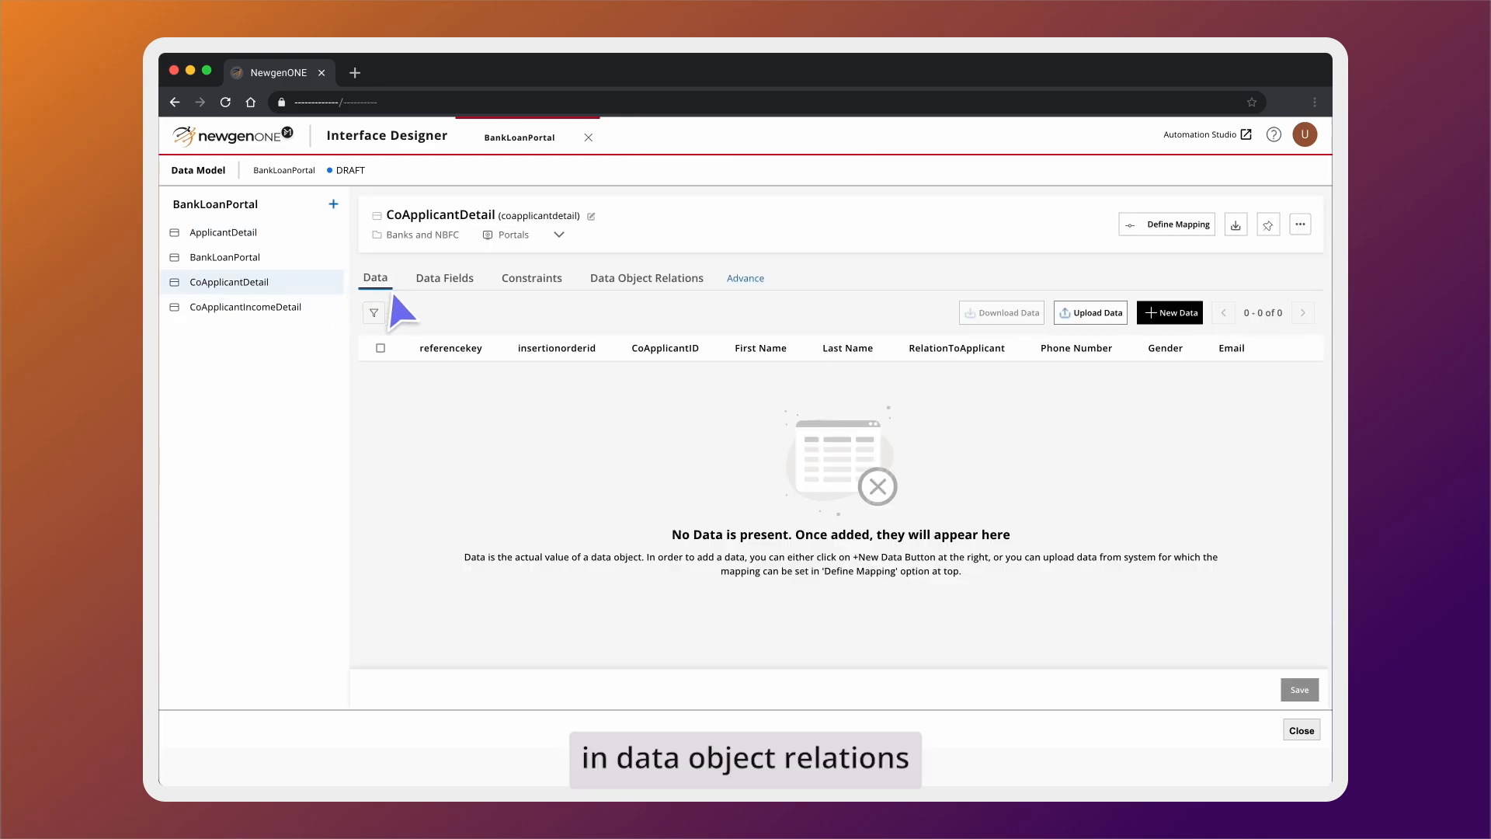
pyautogui.click(638, 280)
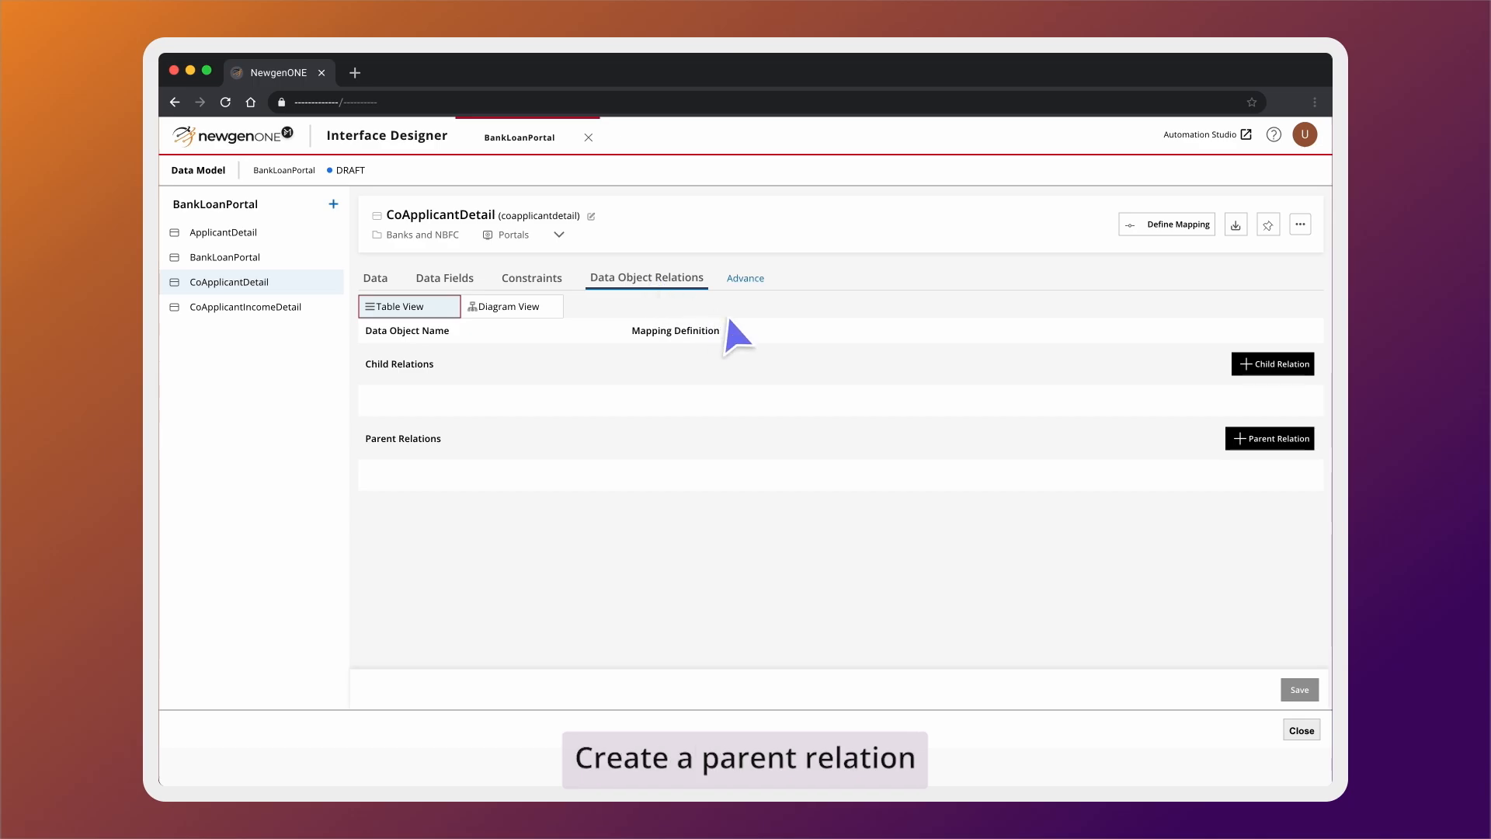
pyautogui.click(1272, 439)
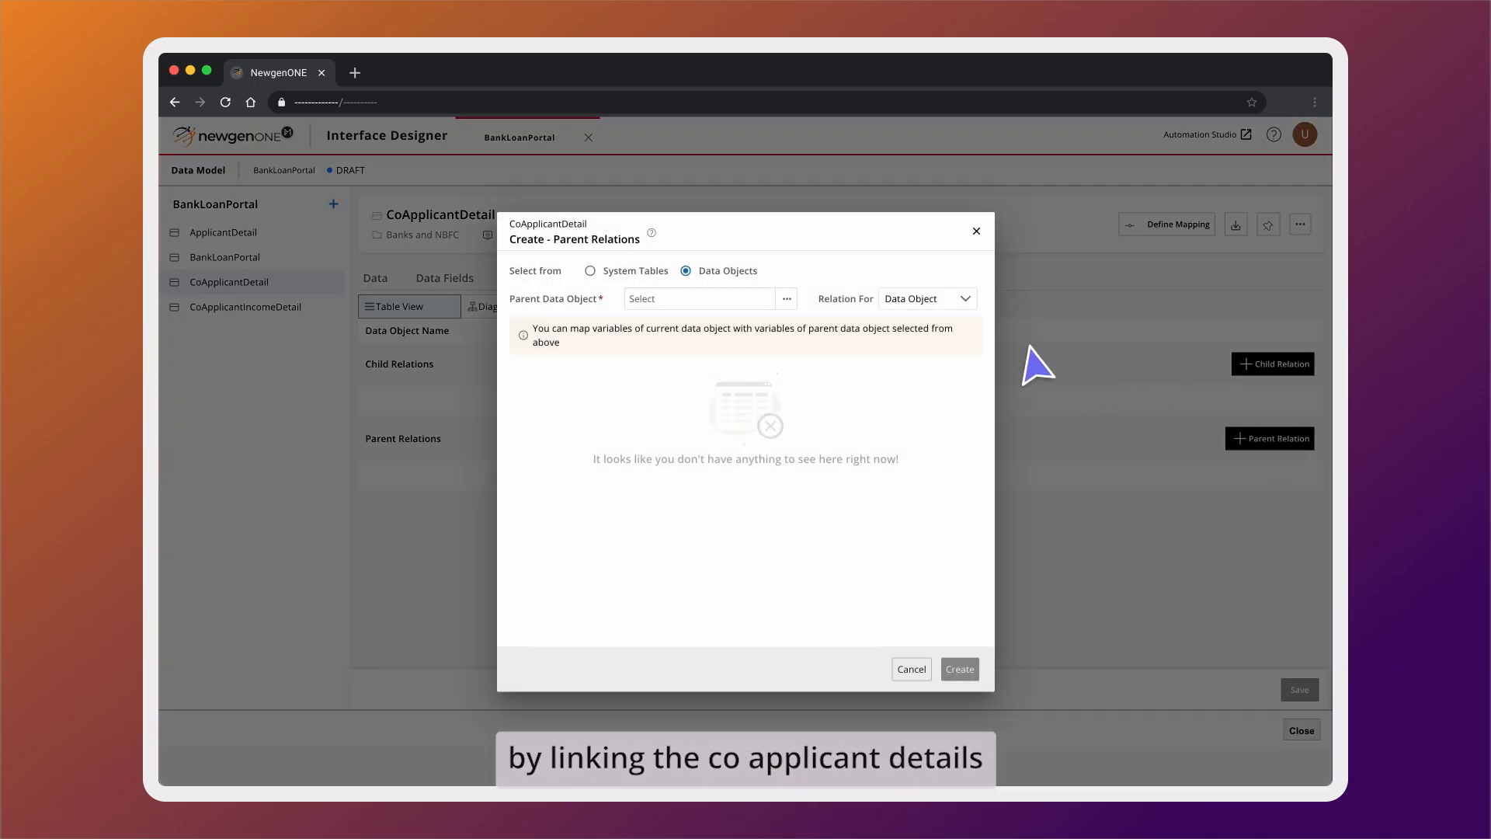
pyautogui.click(747, 299)
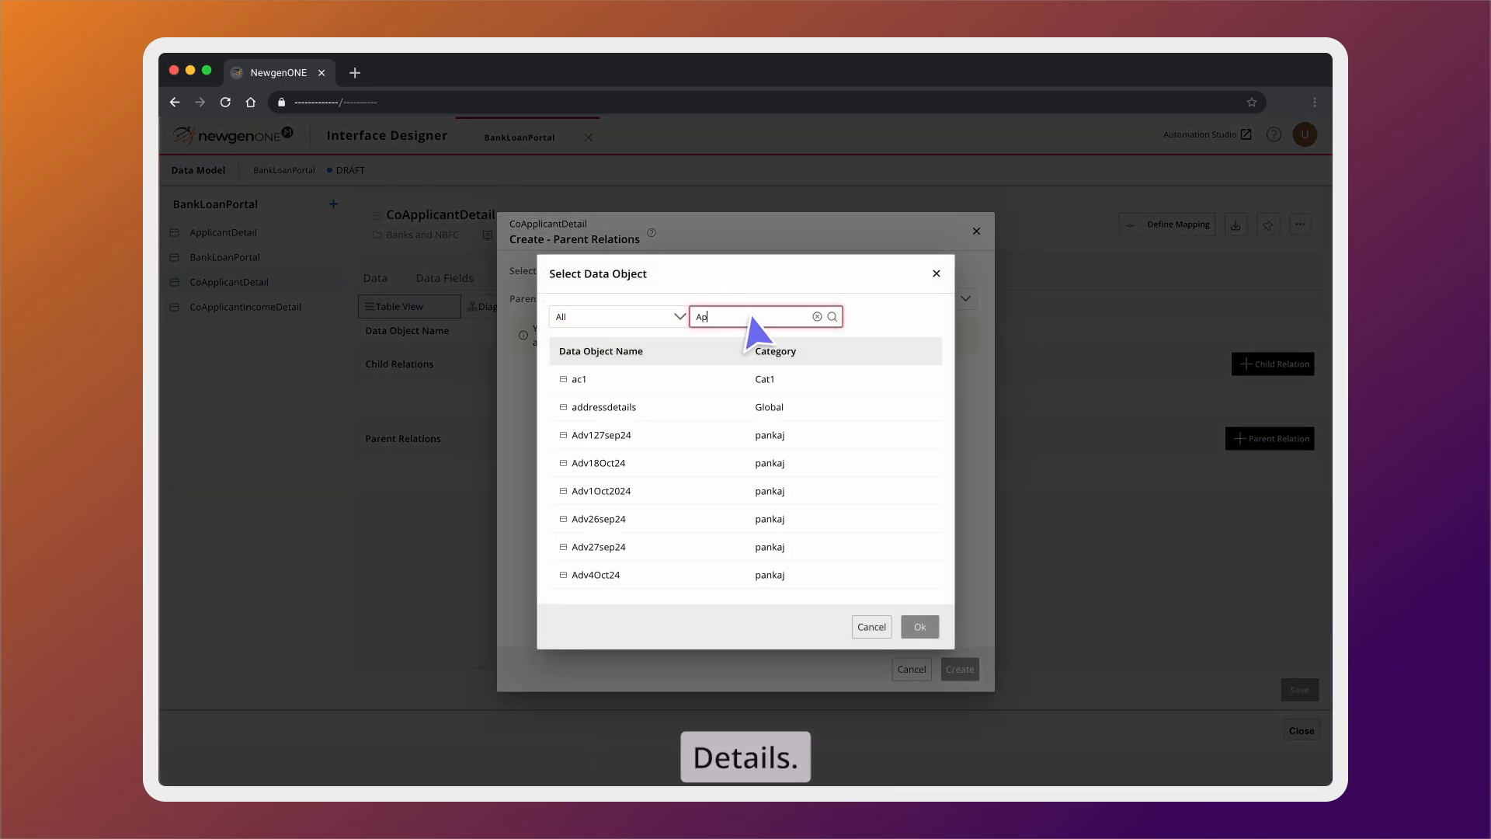
pyautogui.write('Applicant')
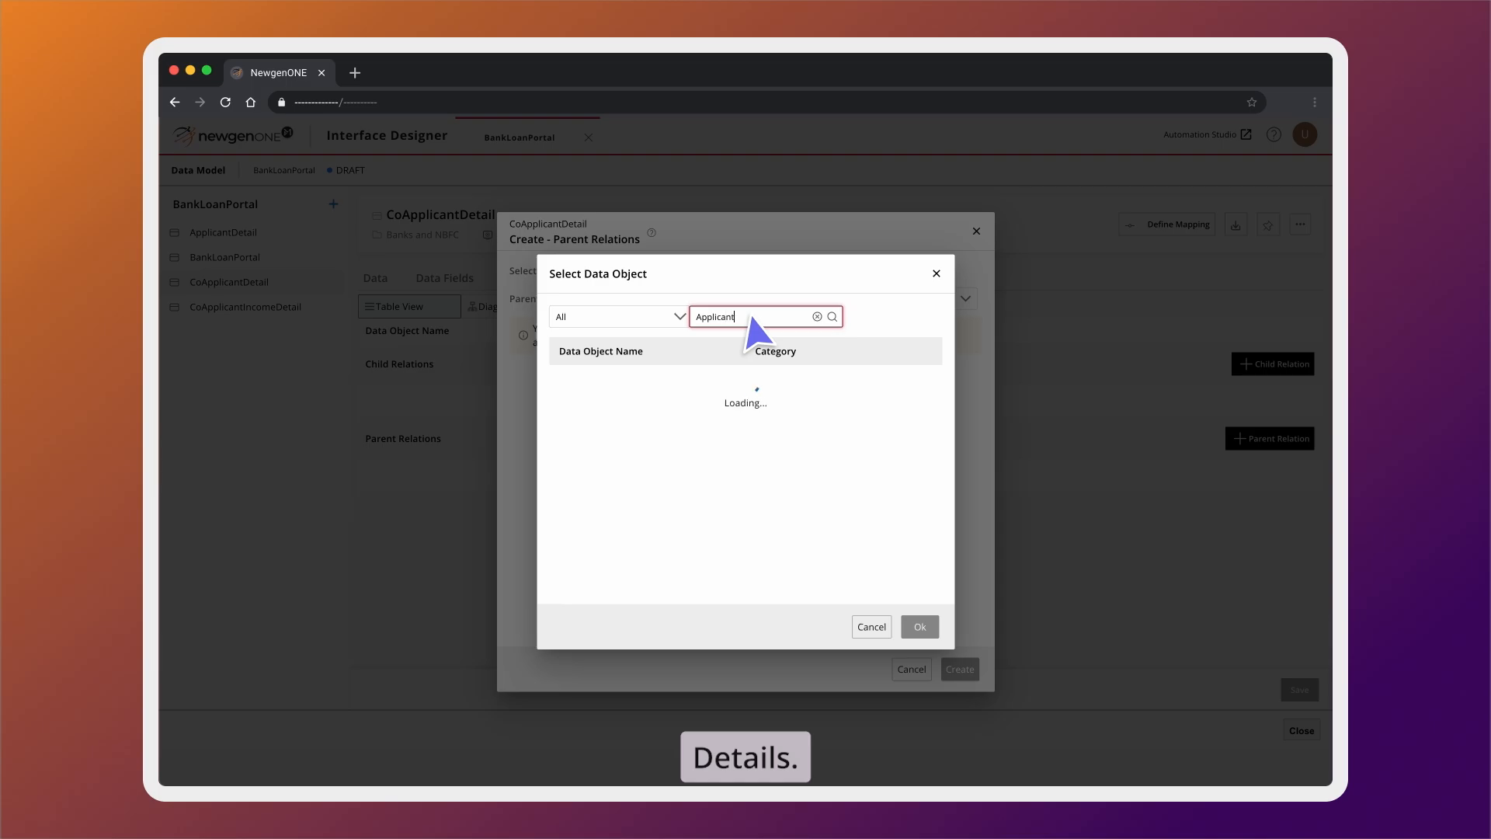
pyautogui.click(726, 379)
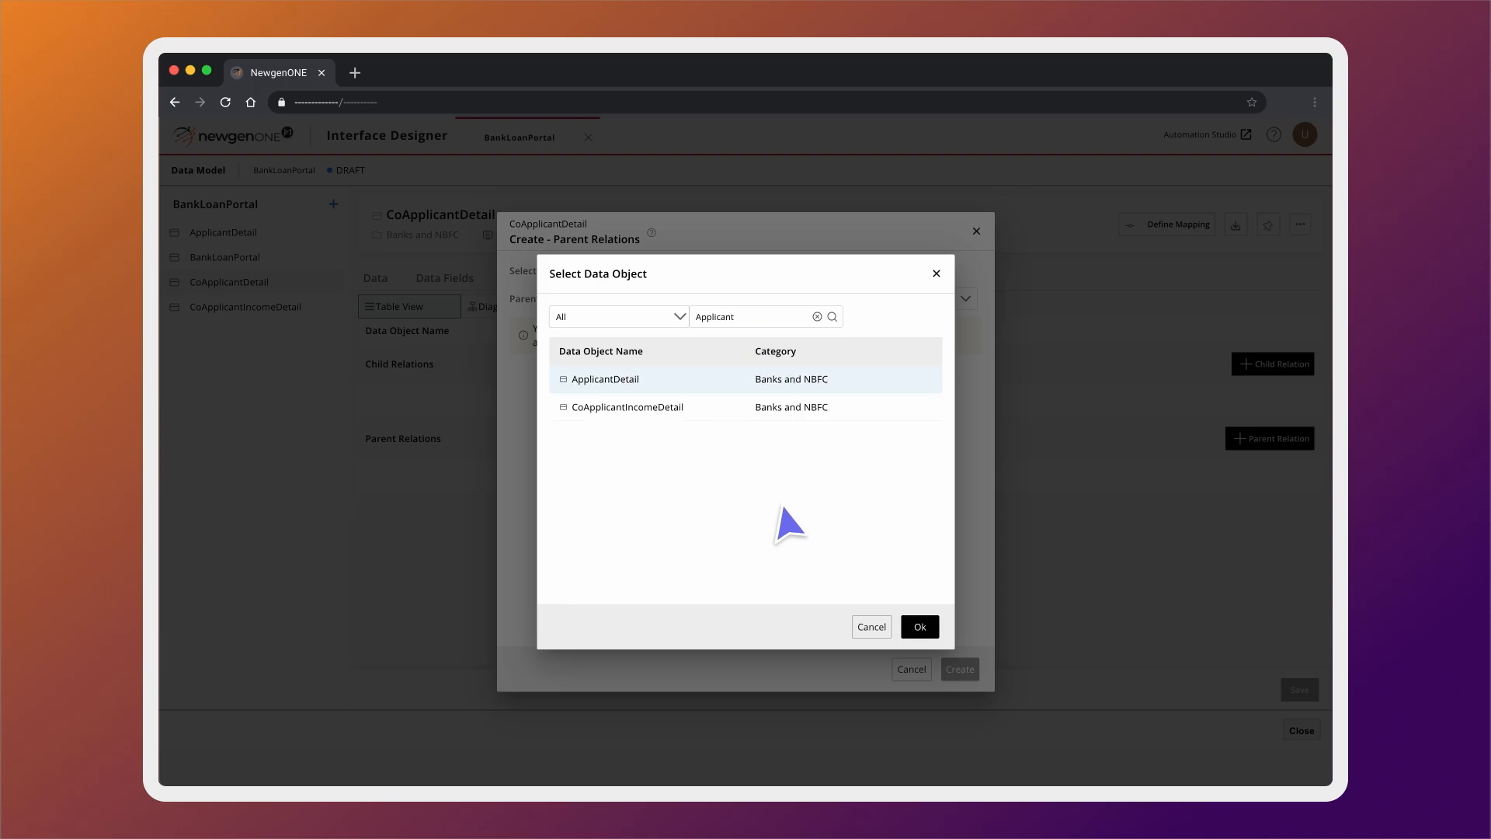
pyautogui.click(920, 625)
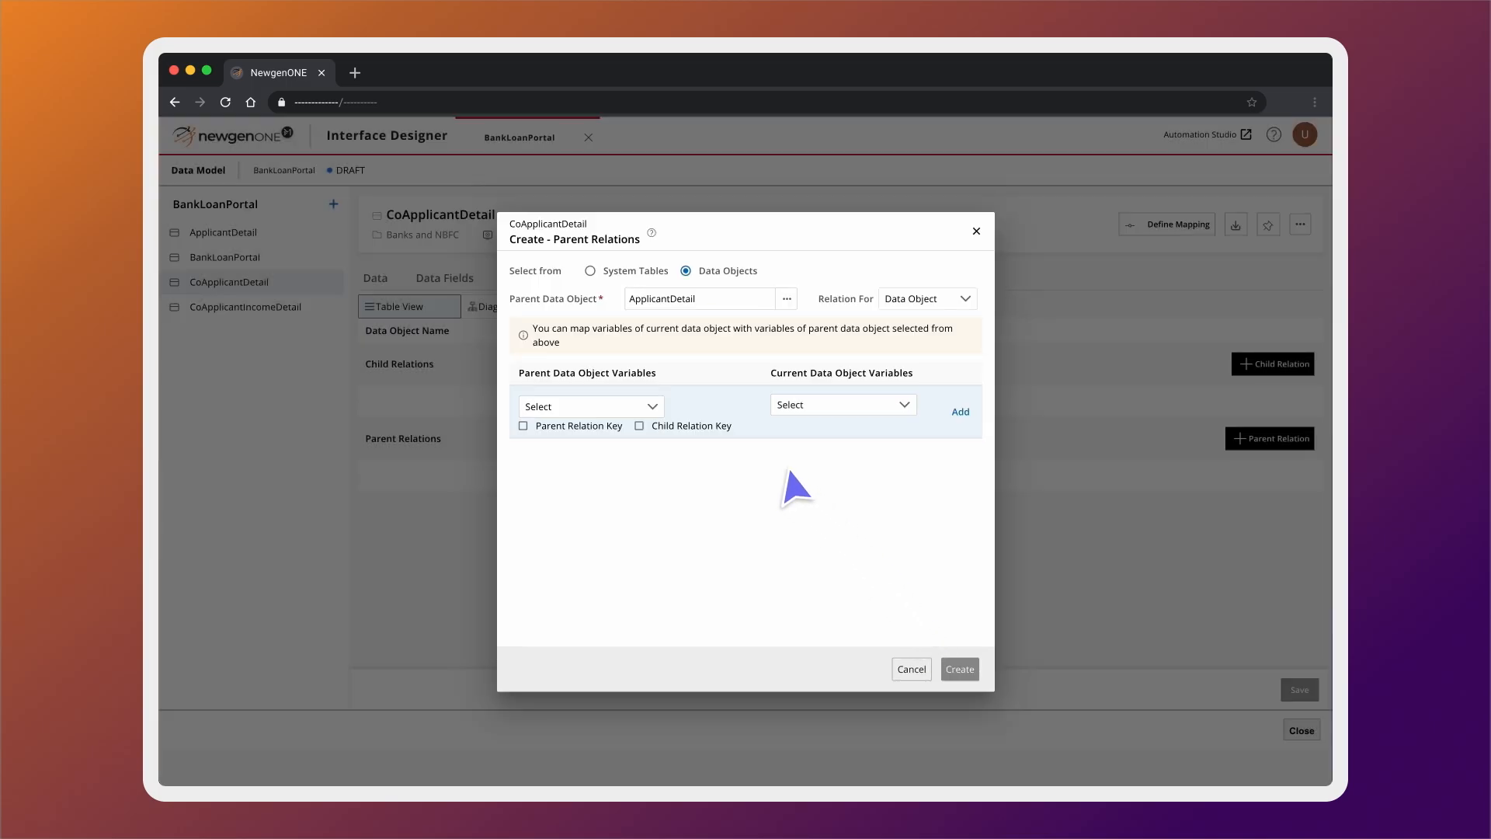
# Map ApplicantDetail's referencekey to CoApplicantDetail's referencekey, then create the parent relation and save the data object
pyautogui.click(643, 411)
pyautogui.click(625, 435)
pyautogui.click(862, 405)
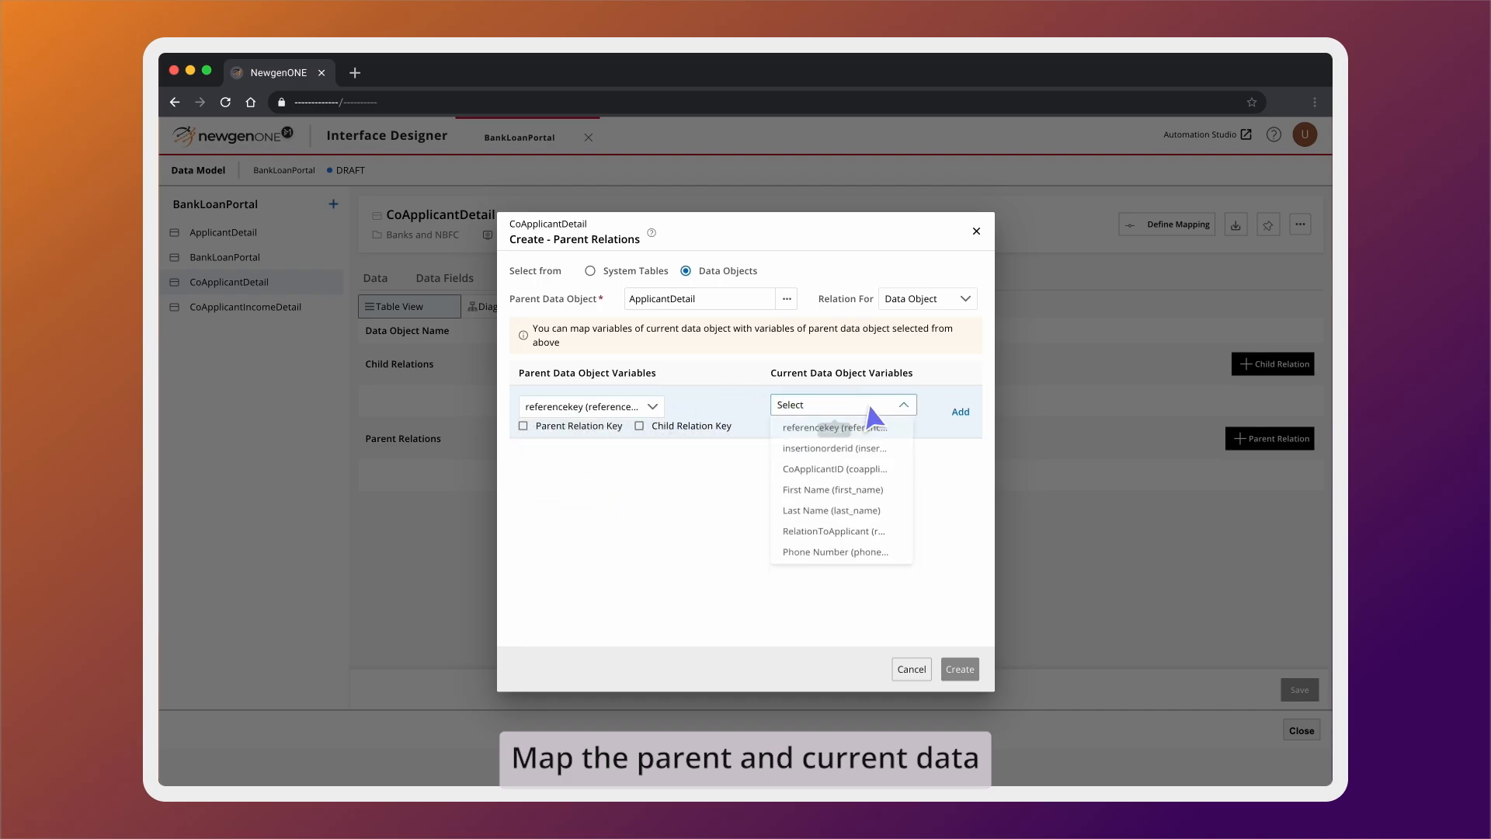
pyautogui.click(854, 427)
pyautogui.click(963, 416)
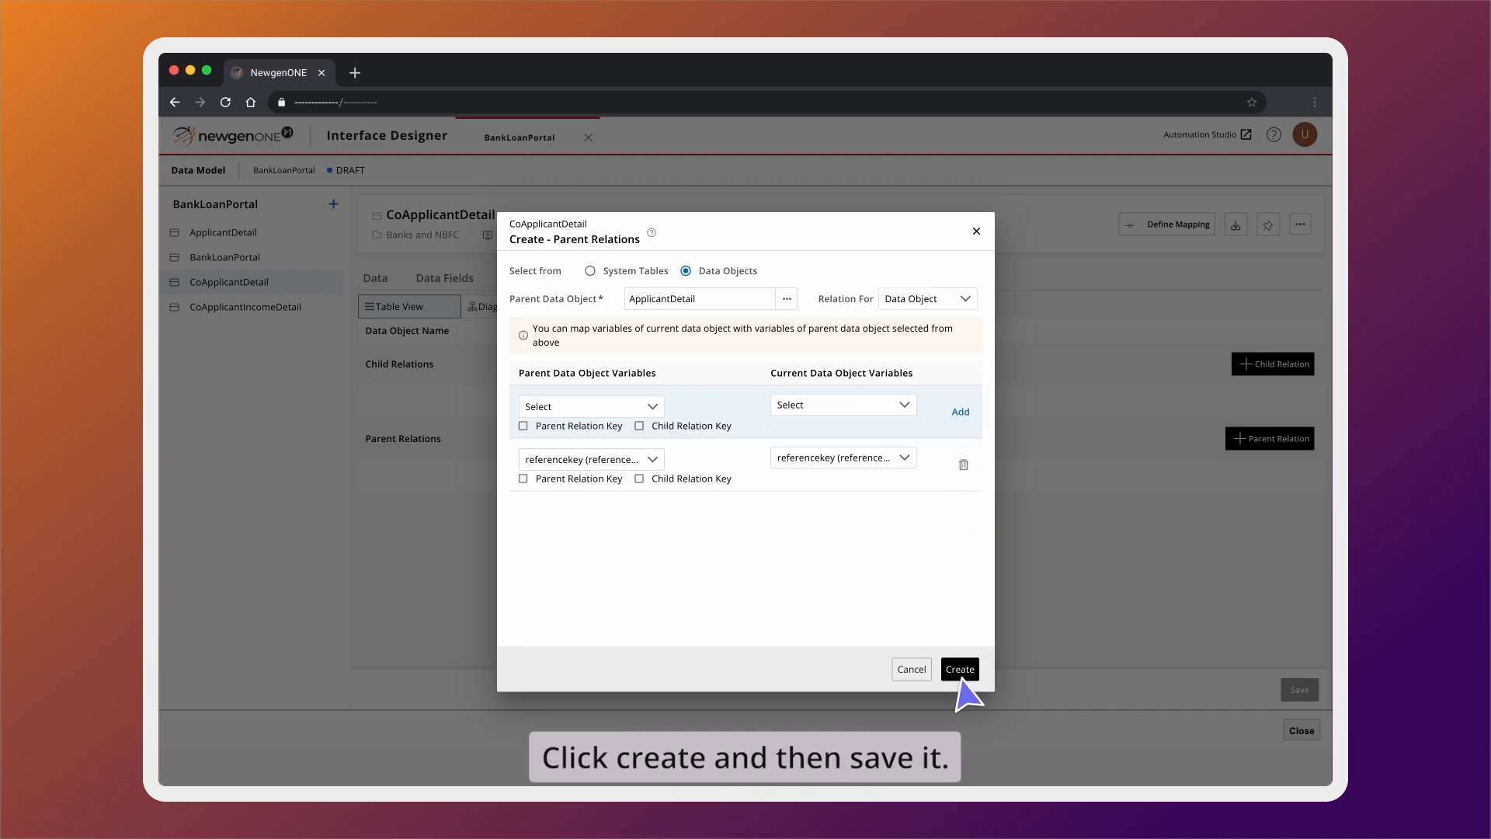
pyautogui.click(960, 668)
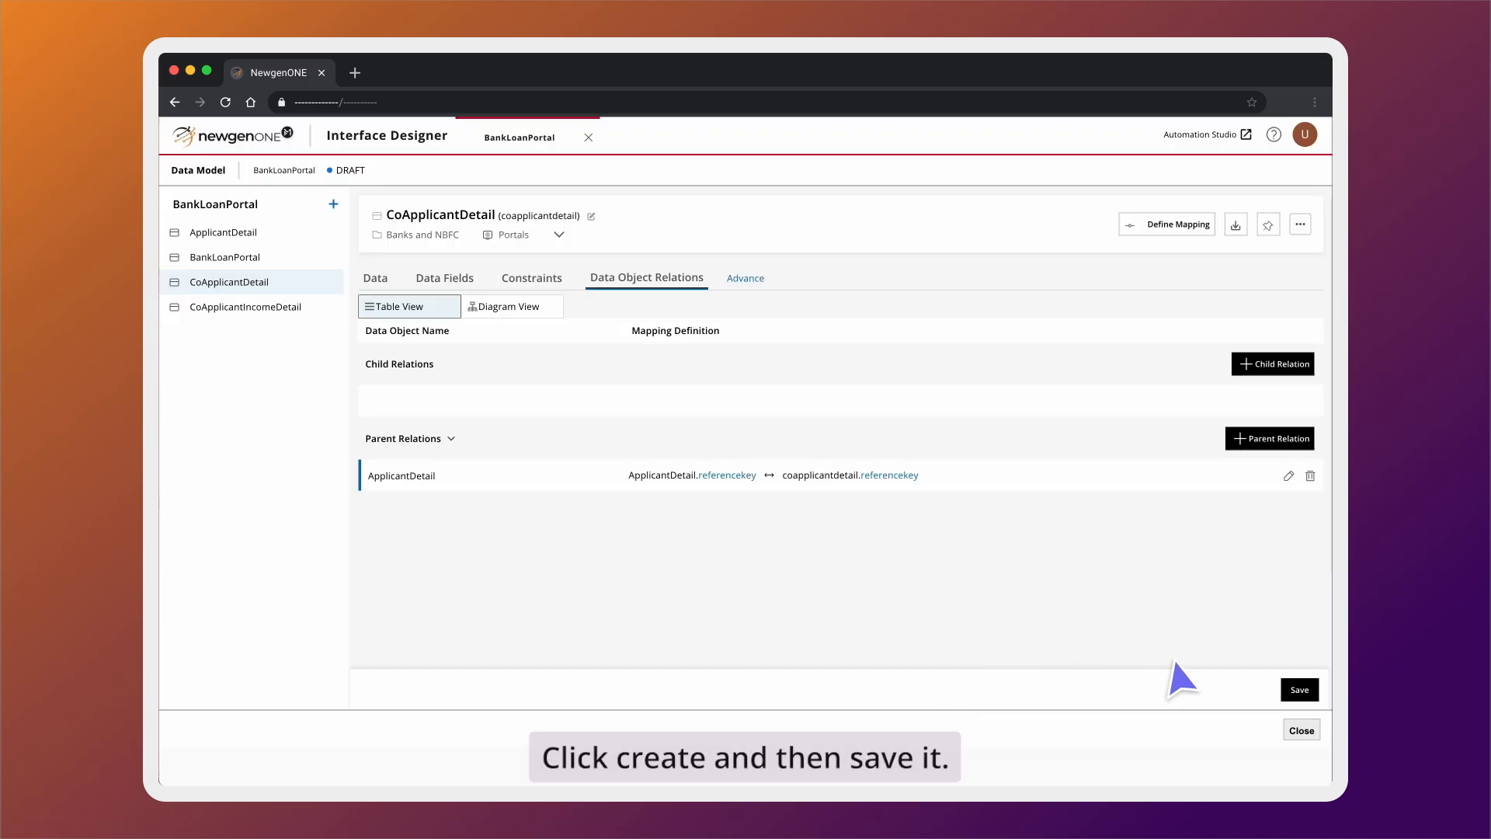
pyautogui.click(1299, 690)
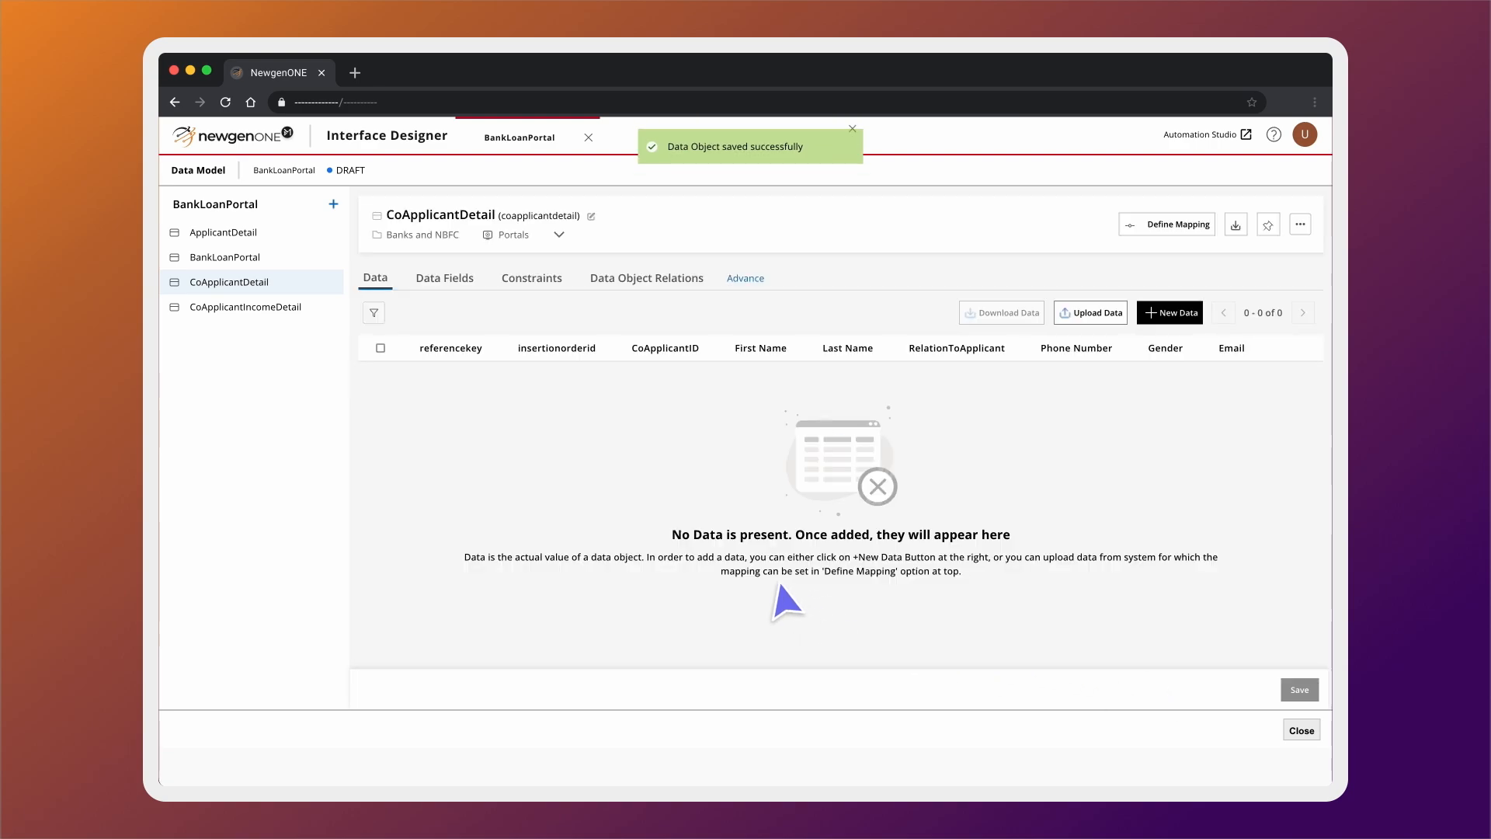
# Start a parent relation for CoApplicantIncomeDetail with CoApplicantDetail as the parent data object
pyautogui.click(291, 307)
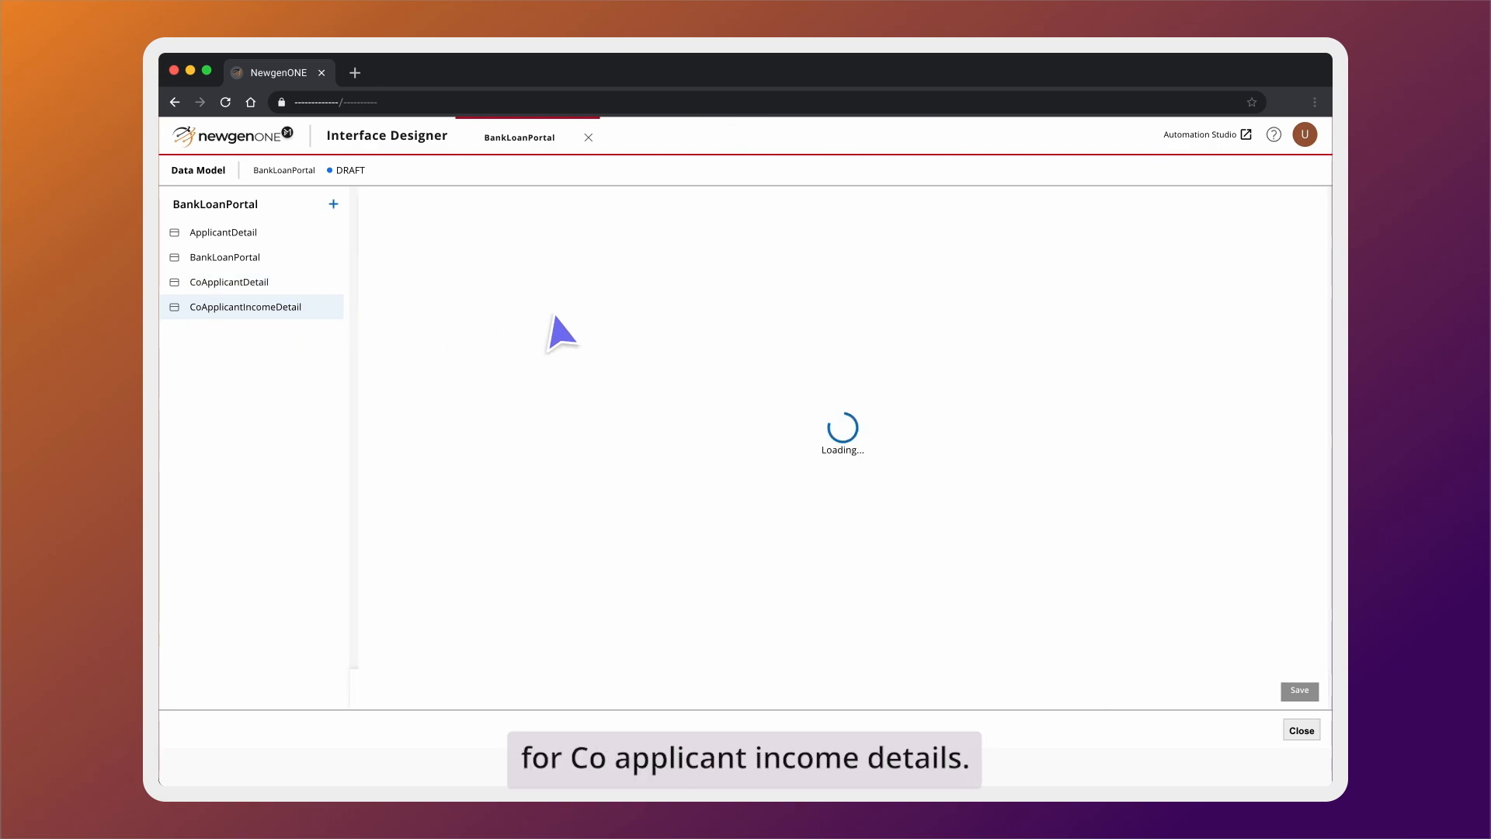
pyautogui.click(648, 279)
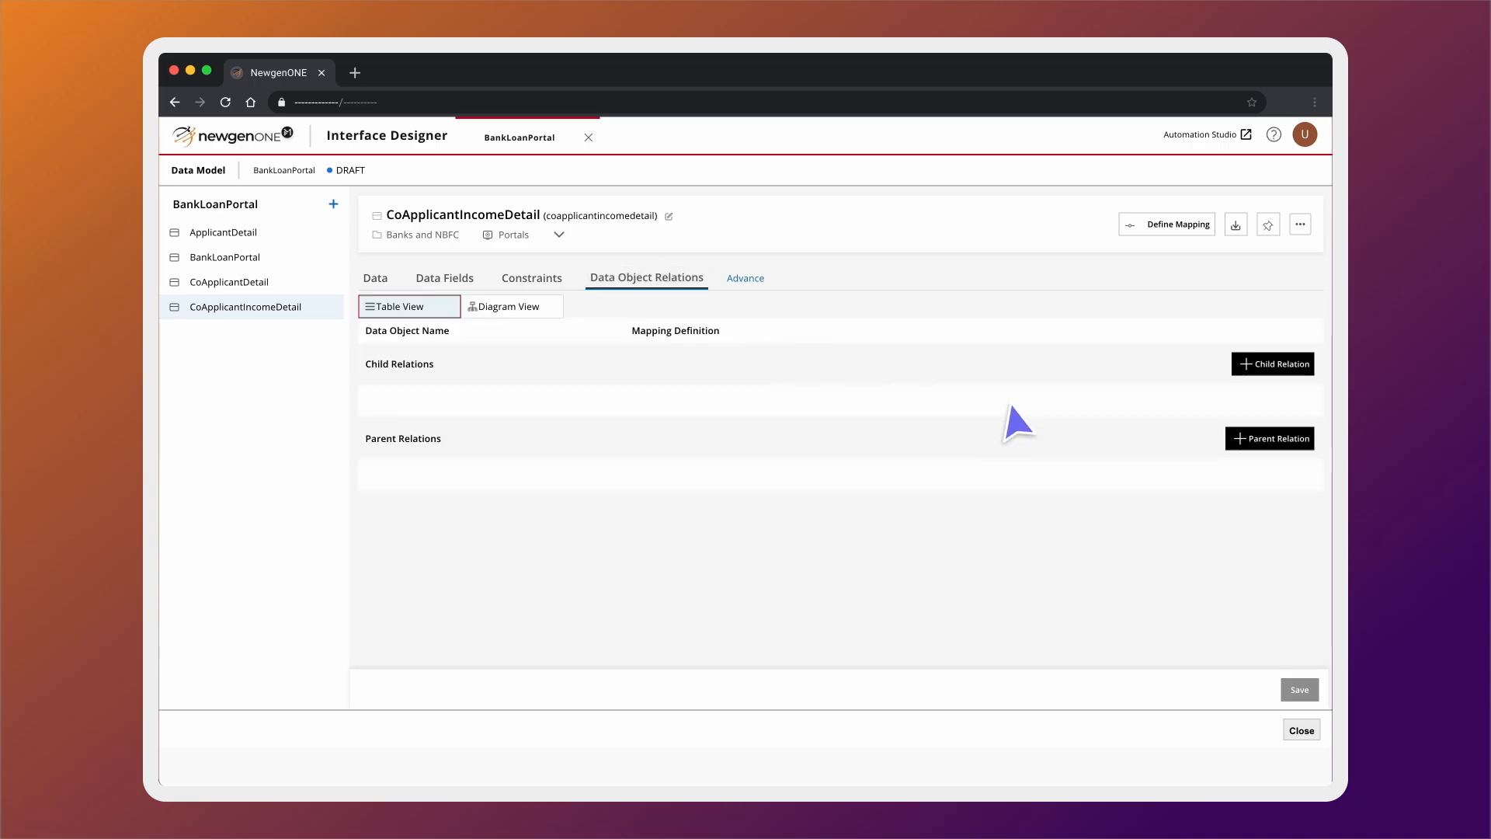
pyautogui.click(1262, 440)
pyautogui.click(787, 299)
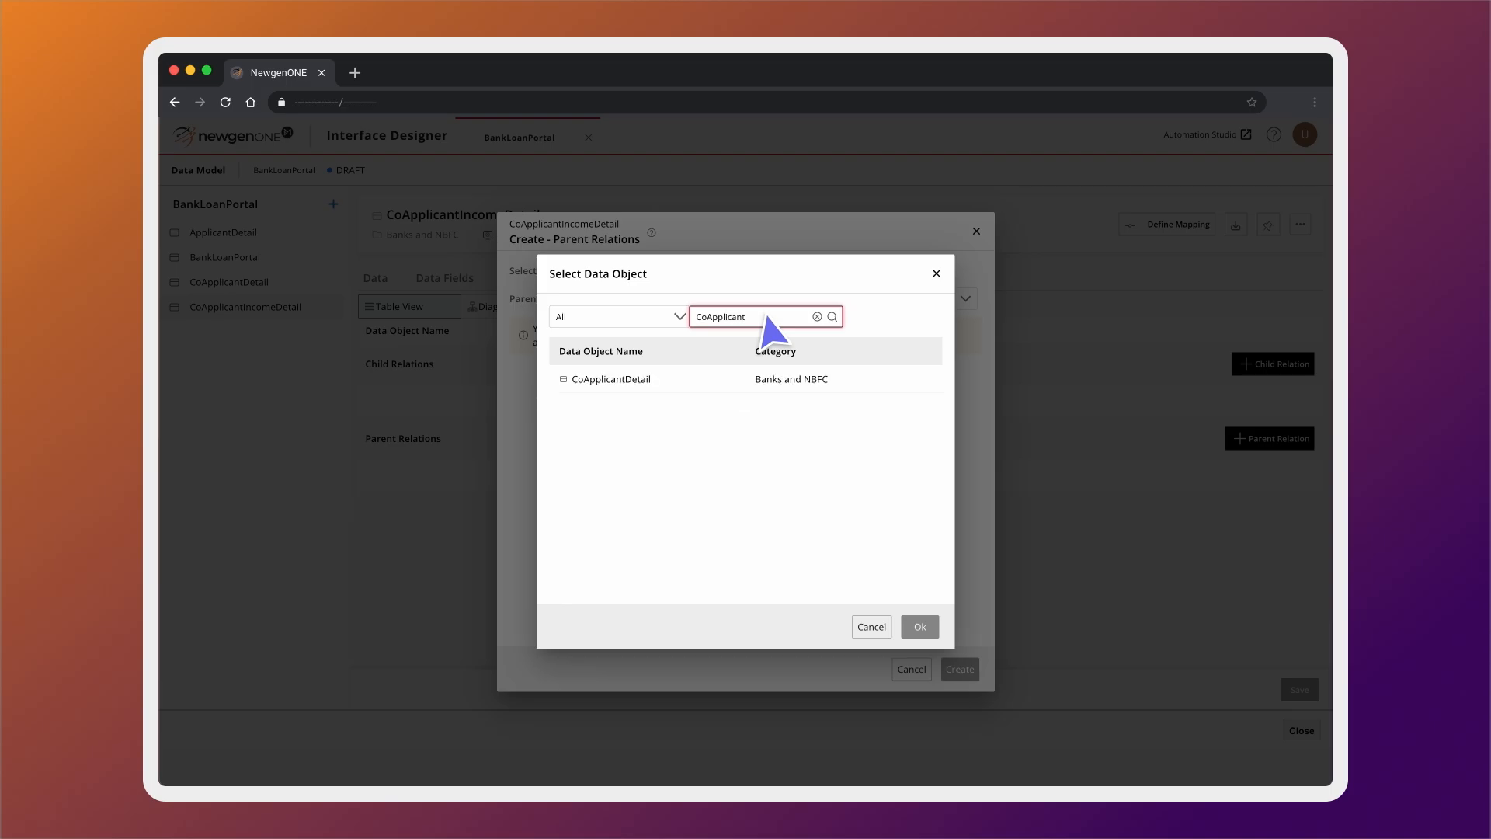
pyautogui.doubleClick(740, 379)
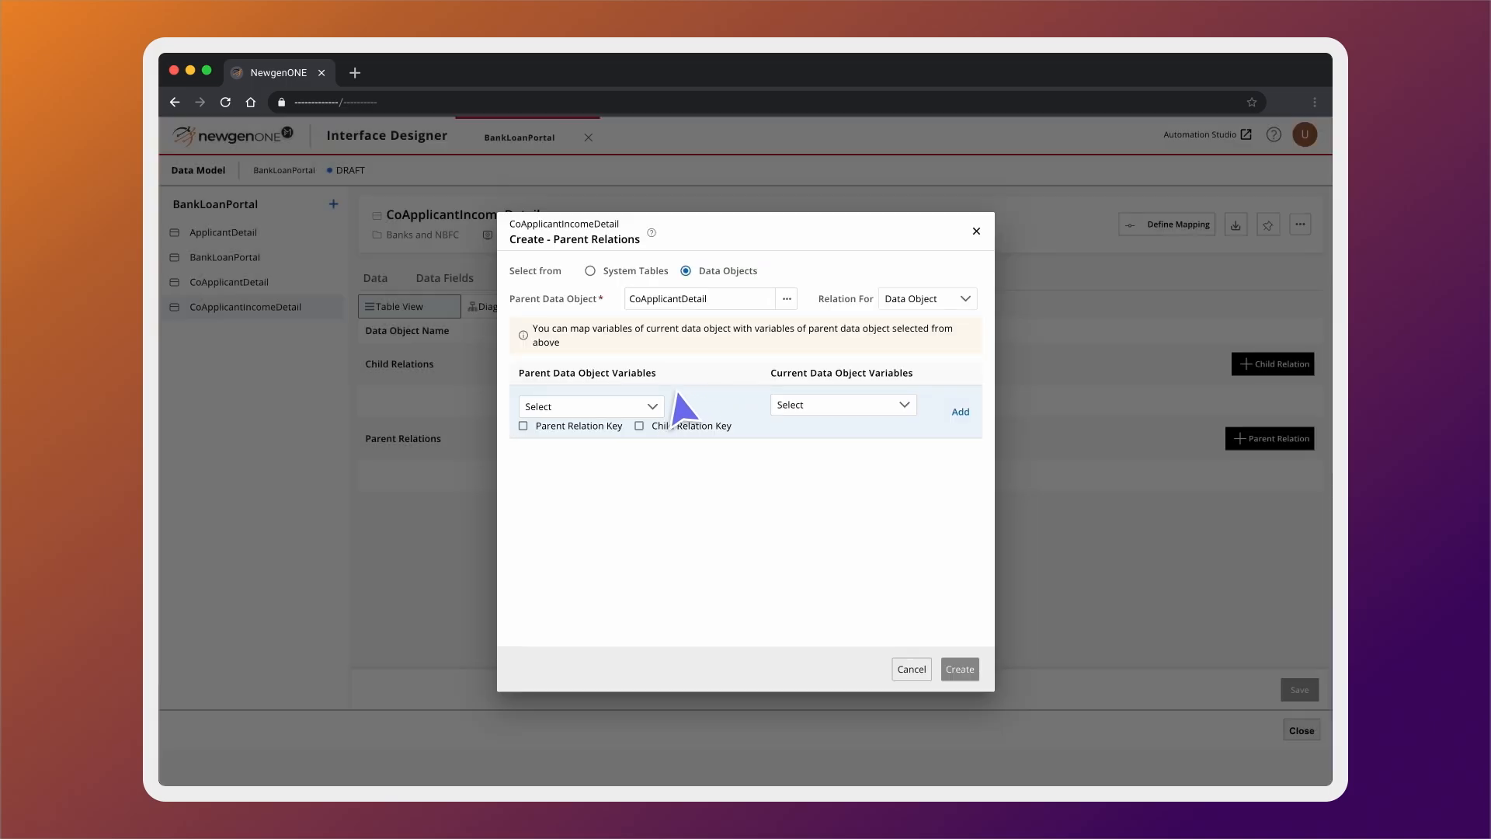
# Map CoApplicantDetail's referencekey to CoApplicantIncomeDetail's referencekey, then create the parent relation and save the data object
pyautogui.click(633, 407)
pyautogui.click(648, 429)
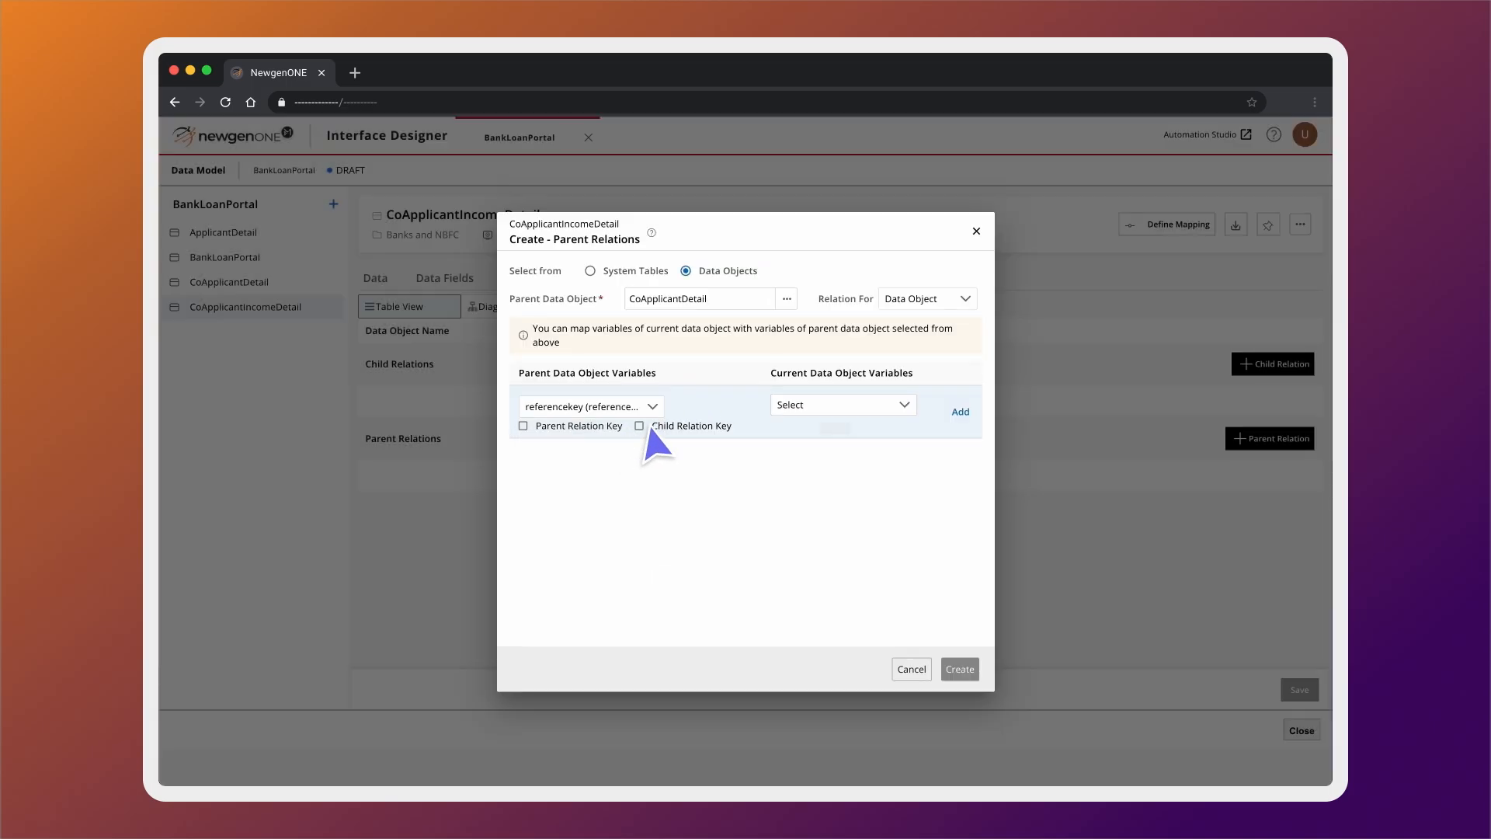
pyautogui.click(839, 405)
pyautogui.click(900, 428)
pyautogui.click(960, 411)
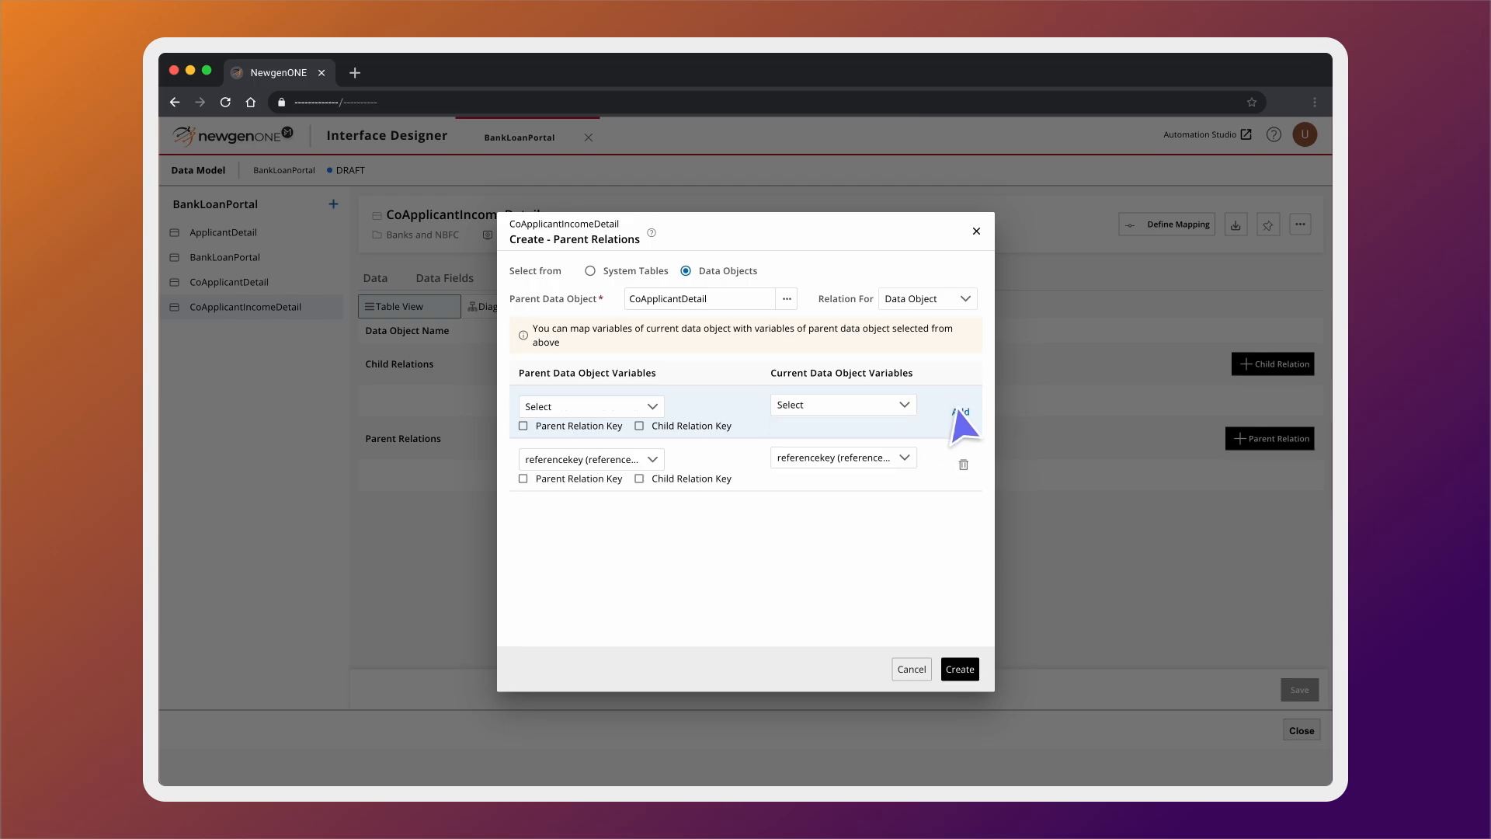
pyautogui.click(960, 670)
pyautogui.click(1299, 690)
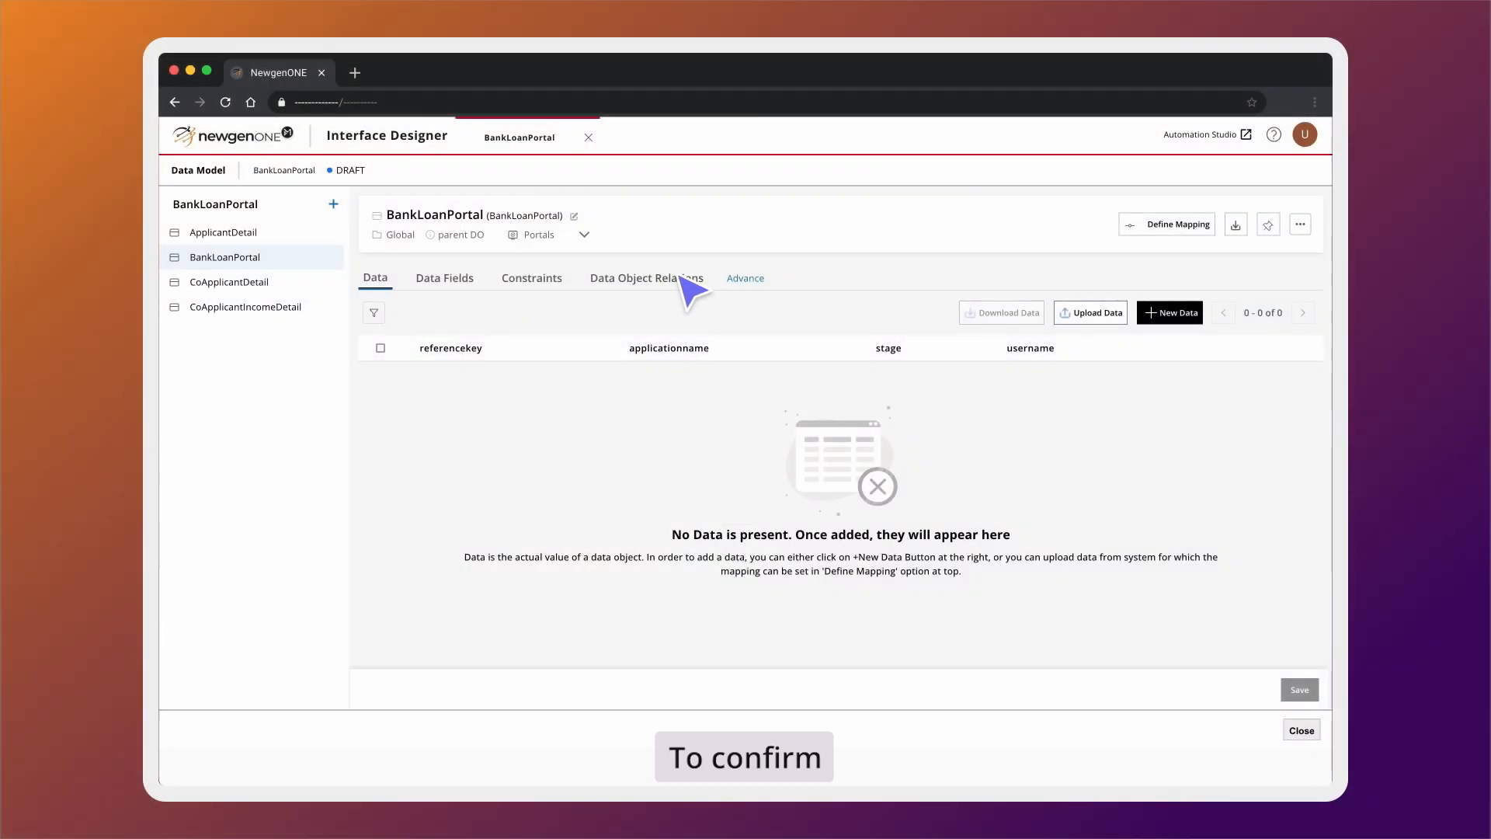
# Examine the data object relations of BankLoanPortal as a diagram
pyautogui.click(683, 278)
pyautogui.click(514, 306)
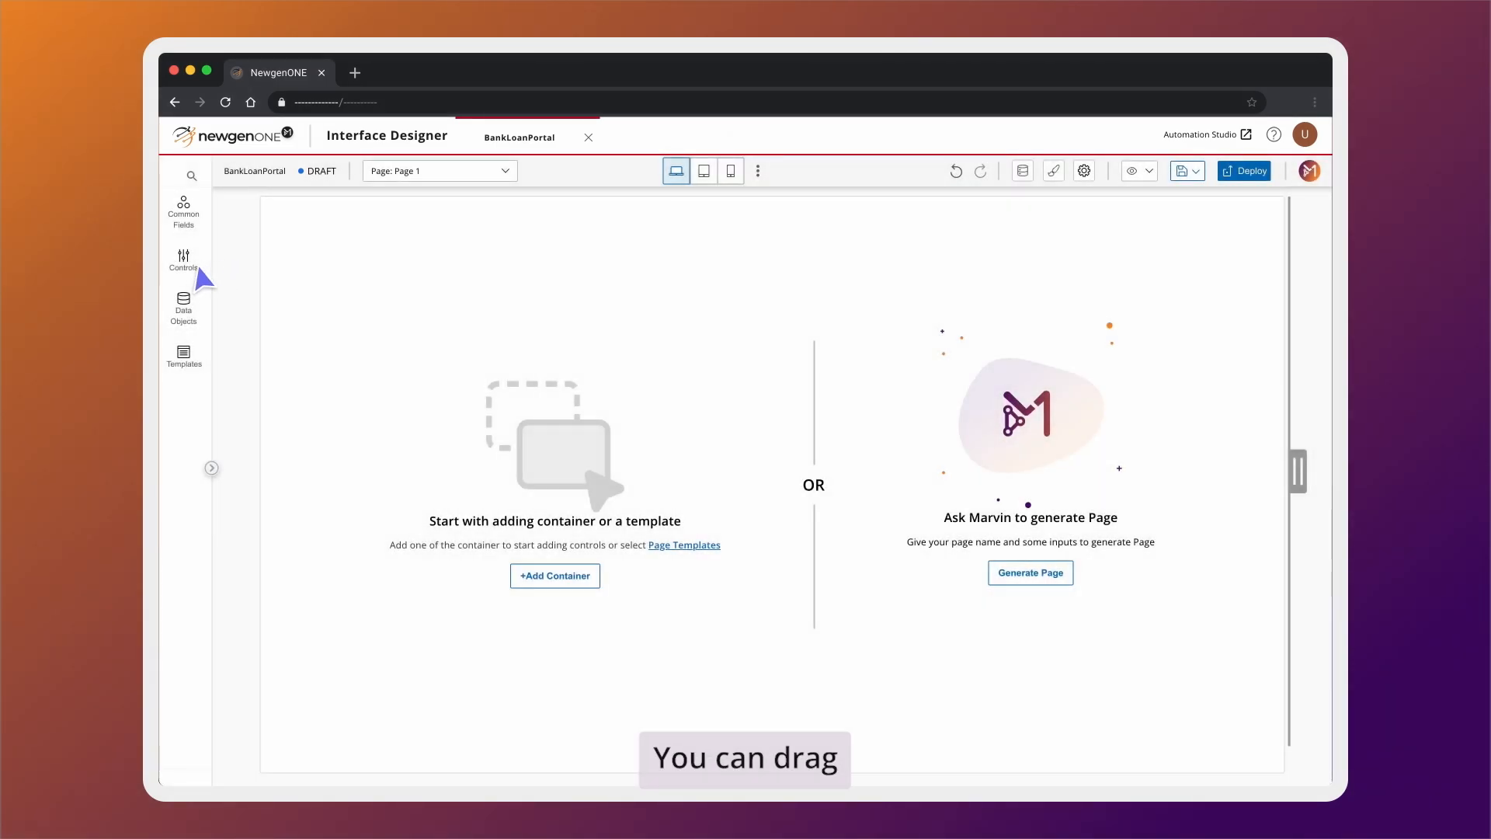
# Place a Section container on the blank Page 1 of the portal
pyautogui.click(194, 260)
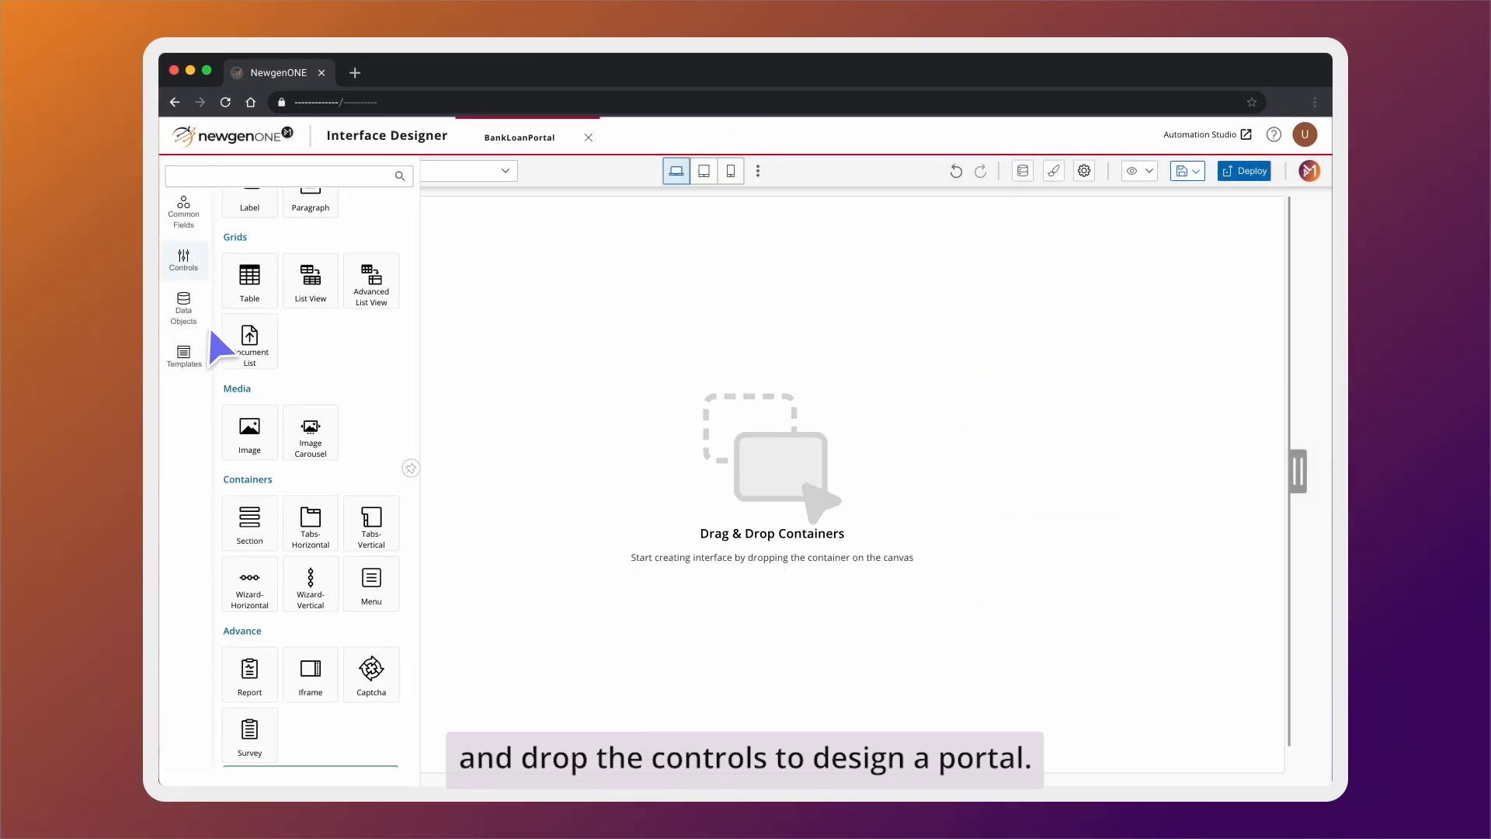
pyautogui.moveTo(249, 522); pyautogui.dragTo(590, 365)
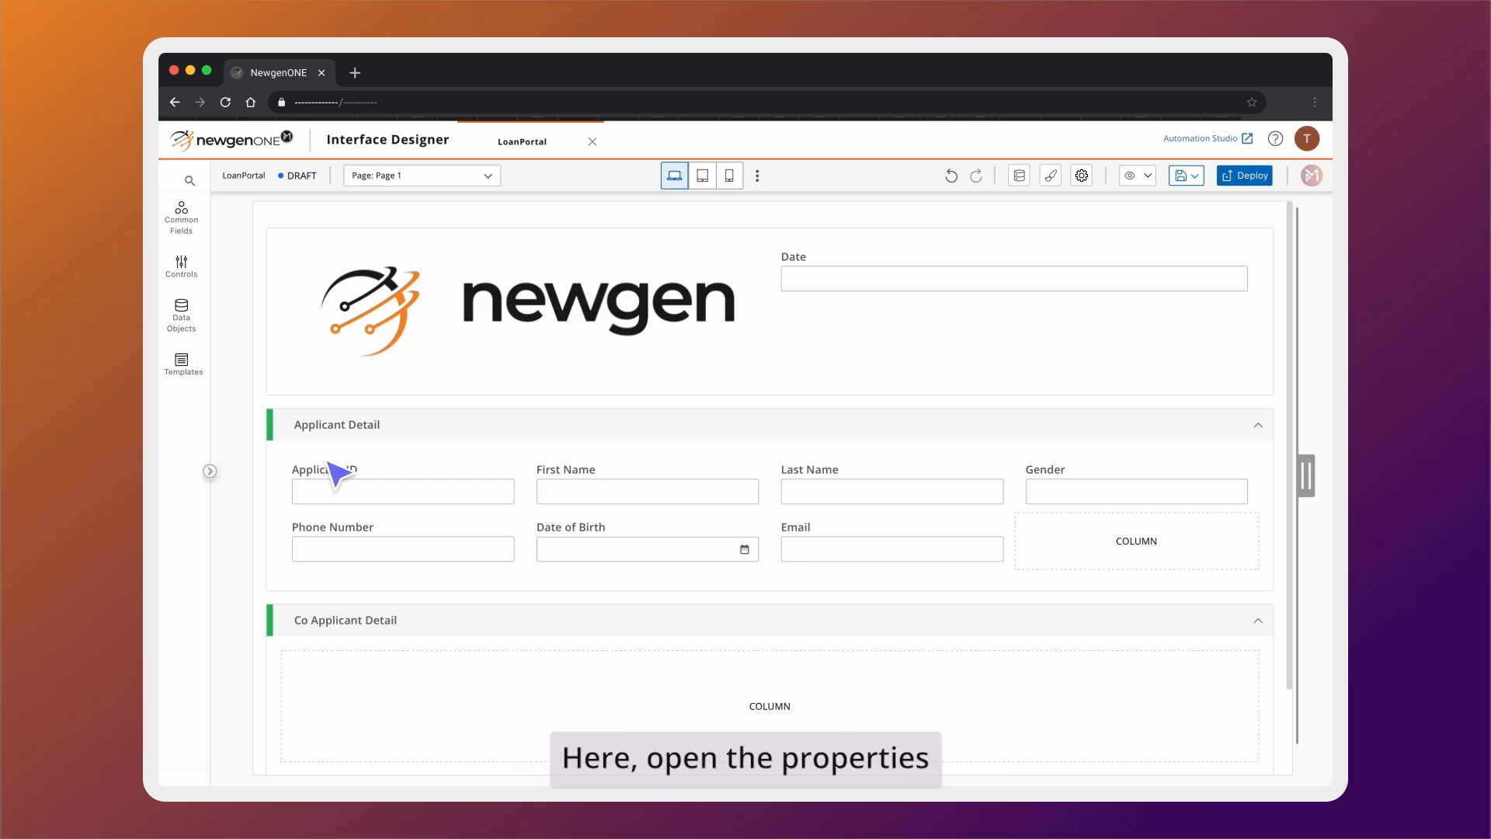
# Map the Applicant ID textbox to applicant_id under applicant_detail and save the mapping
pyautogui.click(325, 465)
pyautogui.click(319, 458)
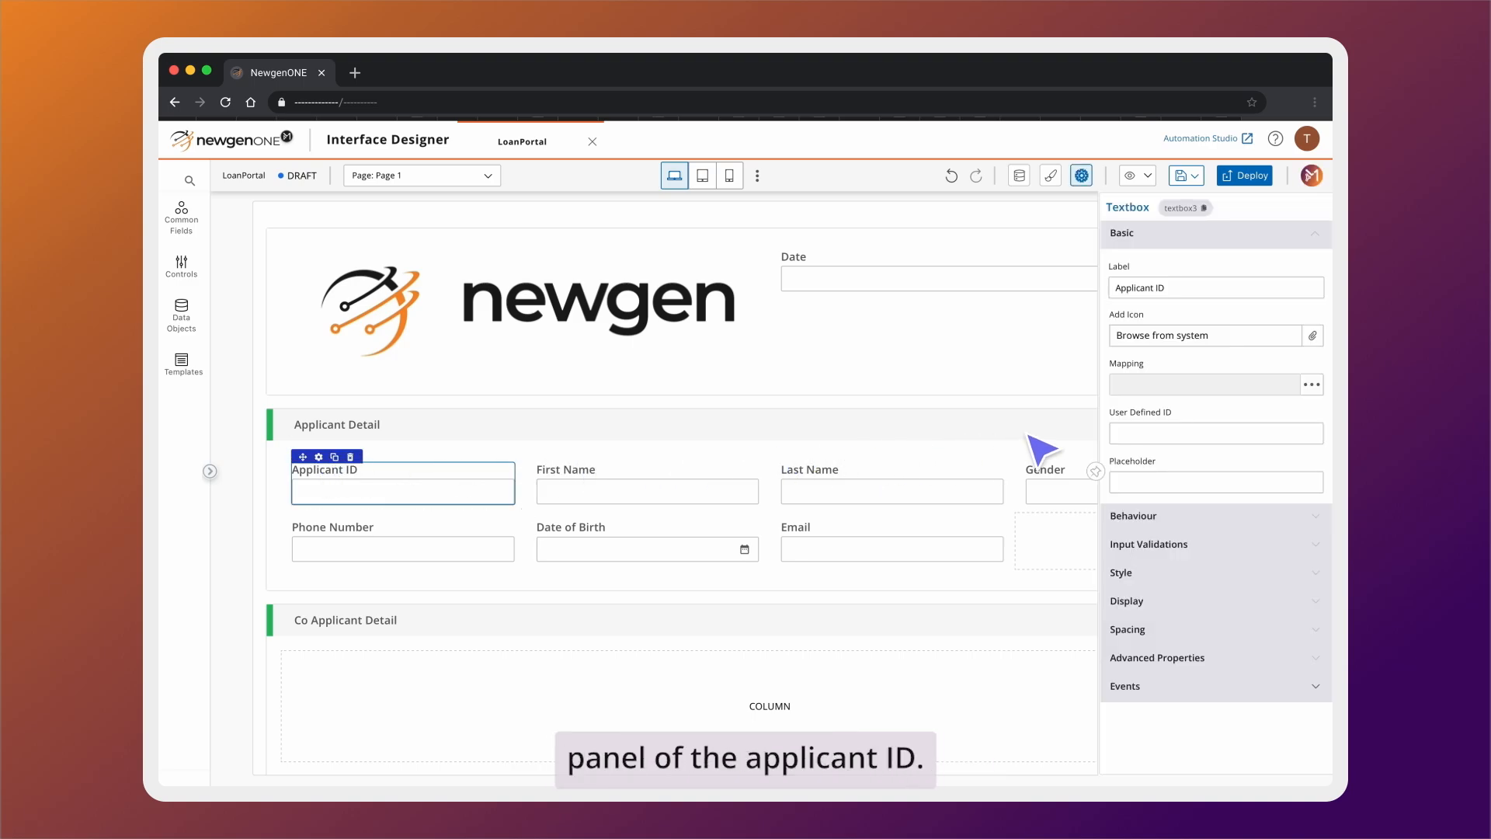
pyautogui.click(1309, 385)
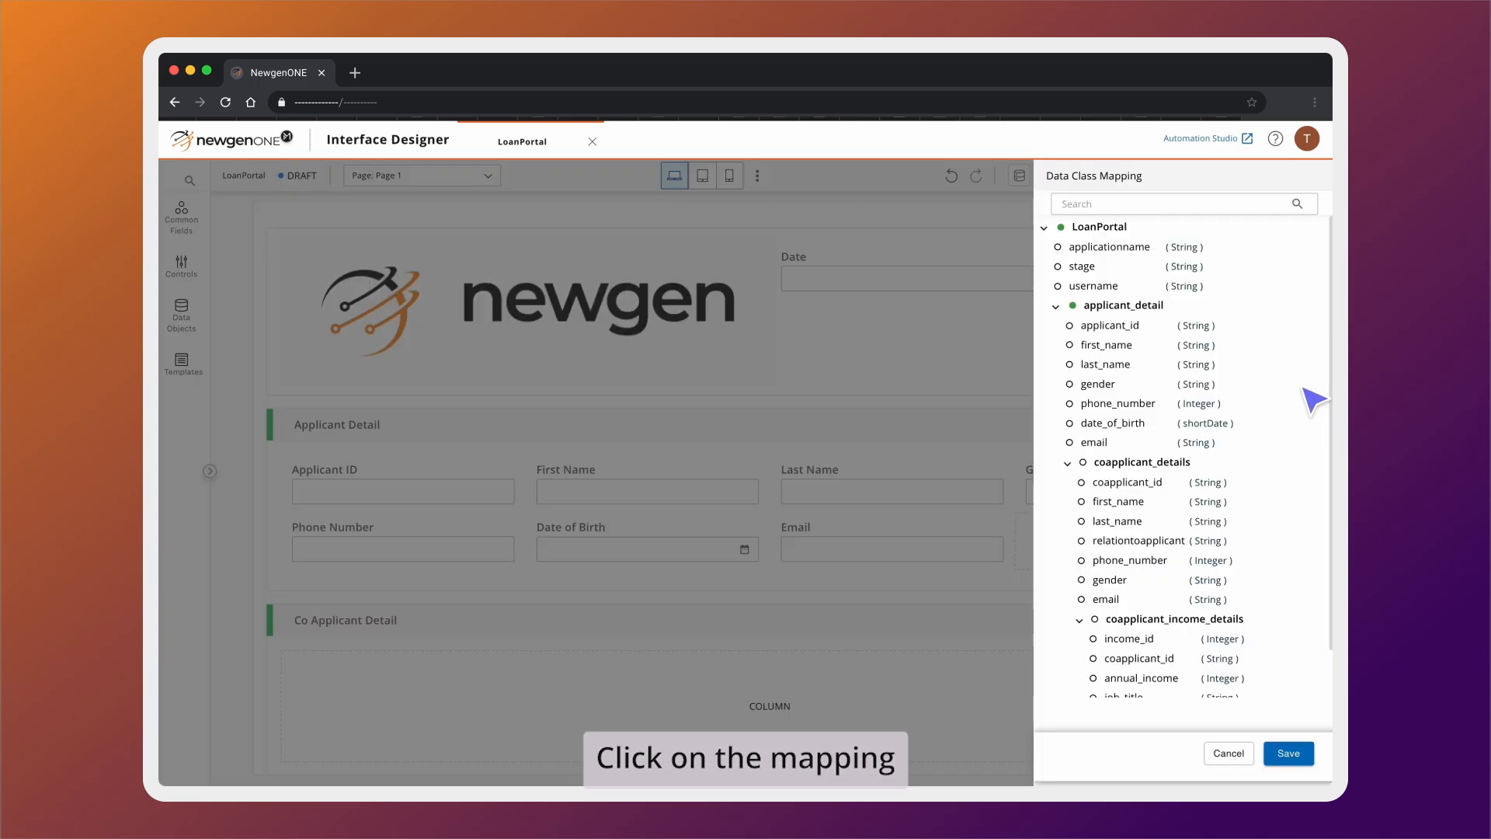
pyautogui.click(1124, 329)
pyautogui.click(1268, 332)
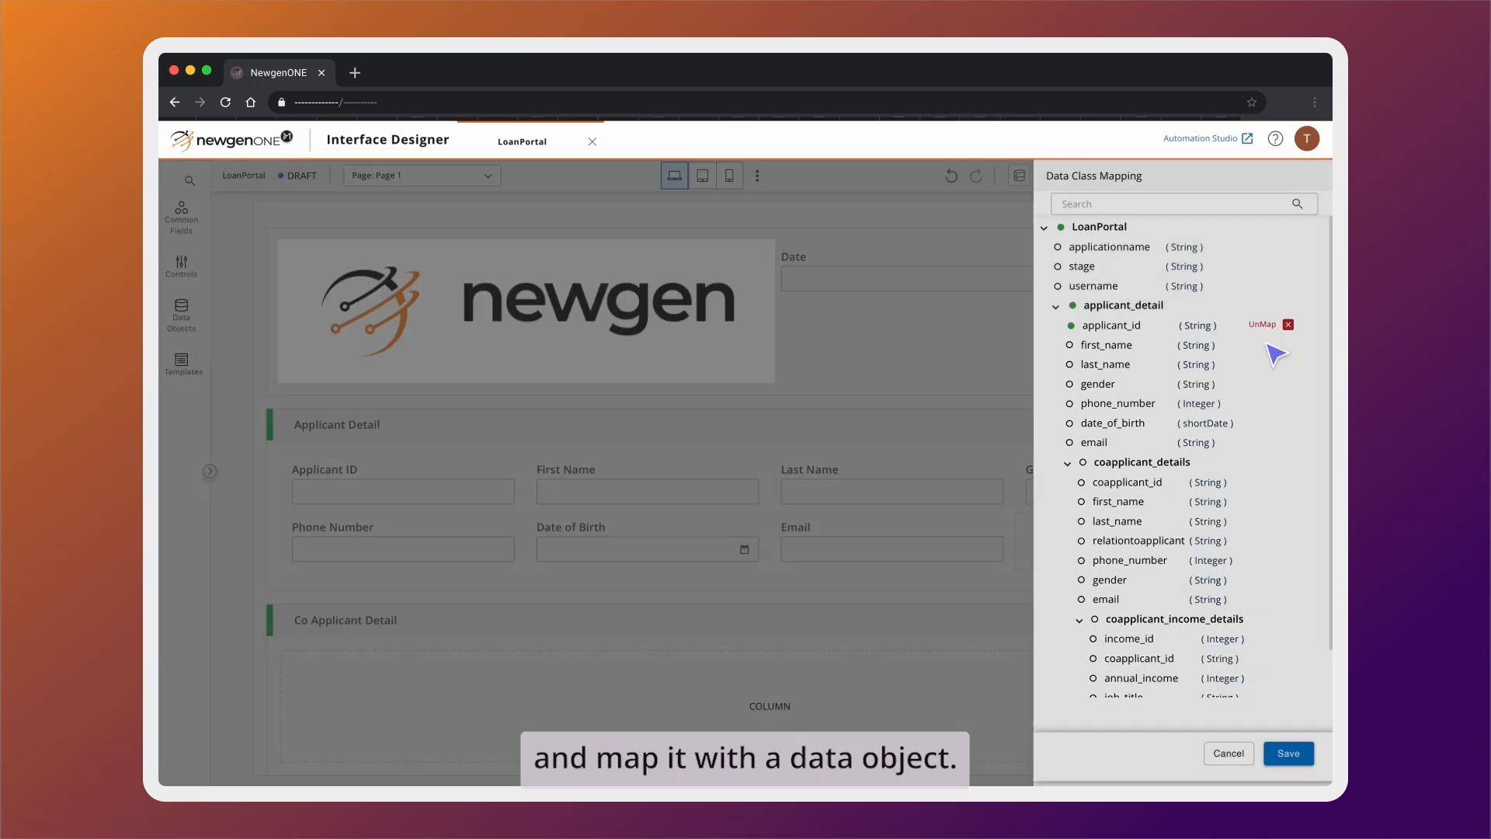
pyautogui.click(1289, 753)
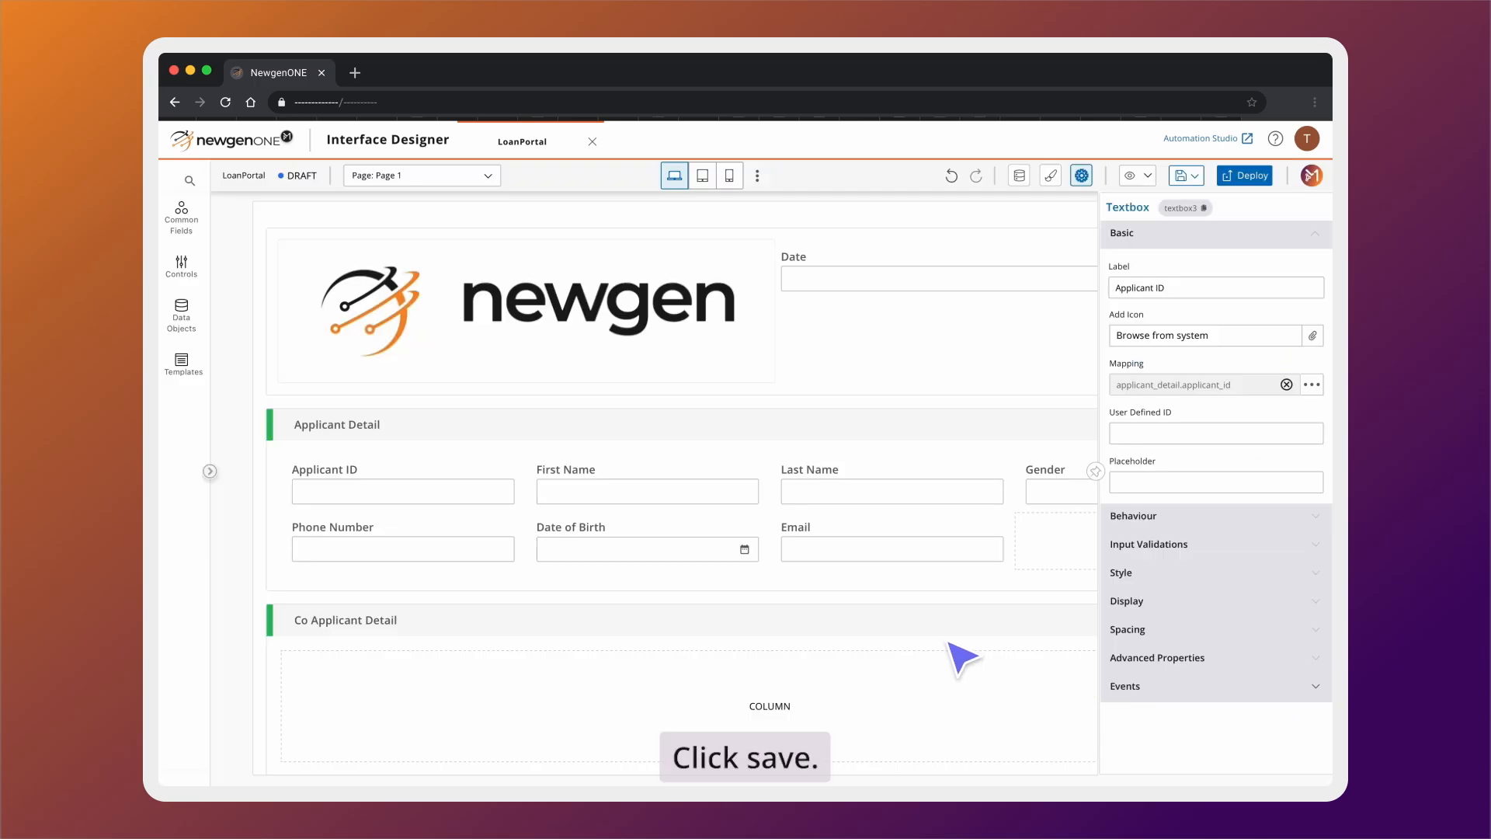
# Map the First Name textbox to first_name under applicant_detail and save the mapping
pyautogui.click(573, 473)
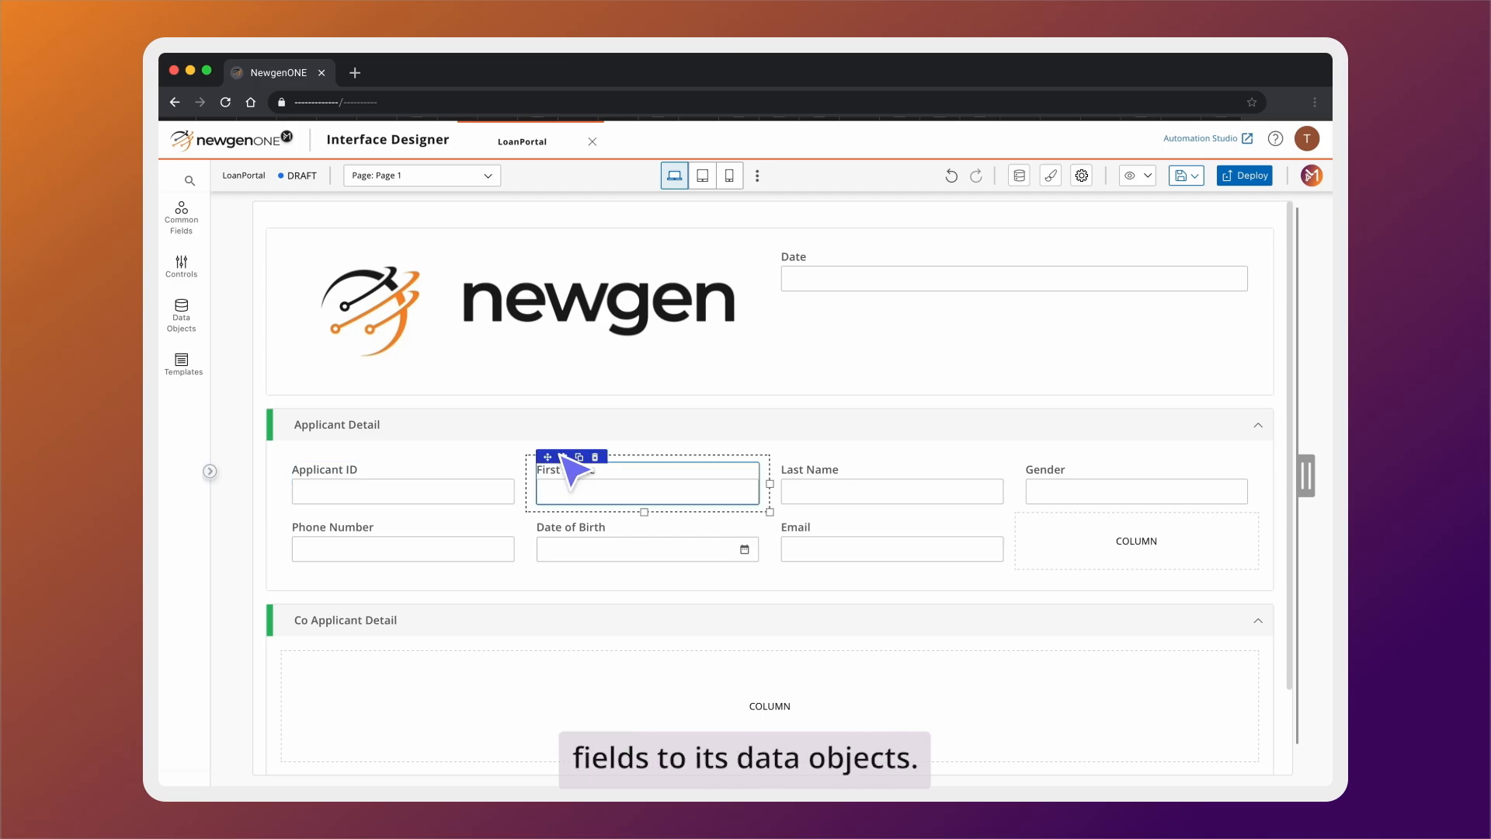
pyautogui.click(563, 456)
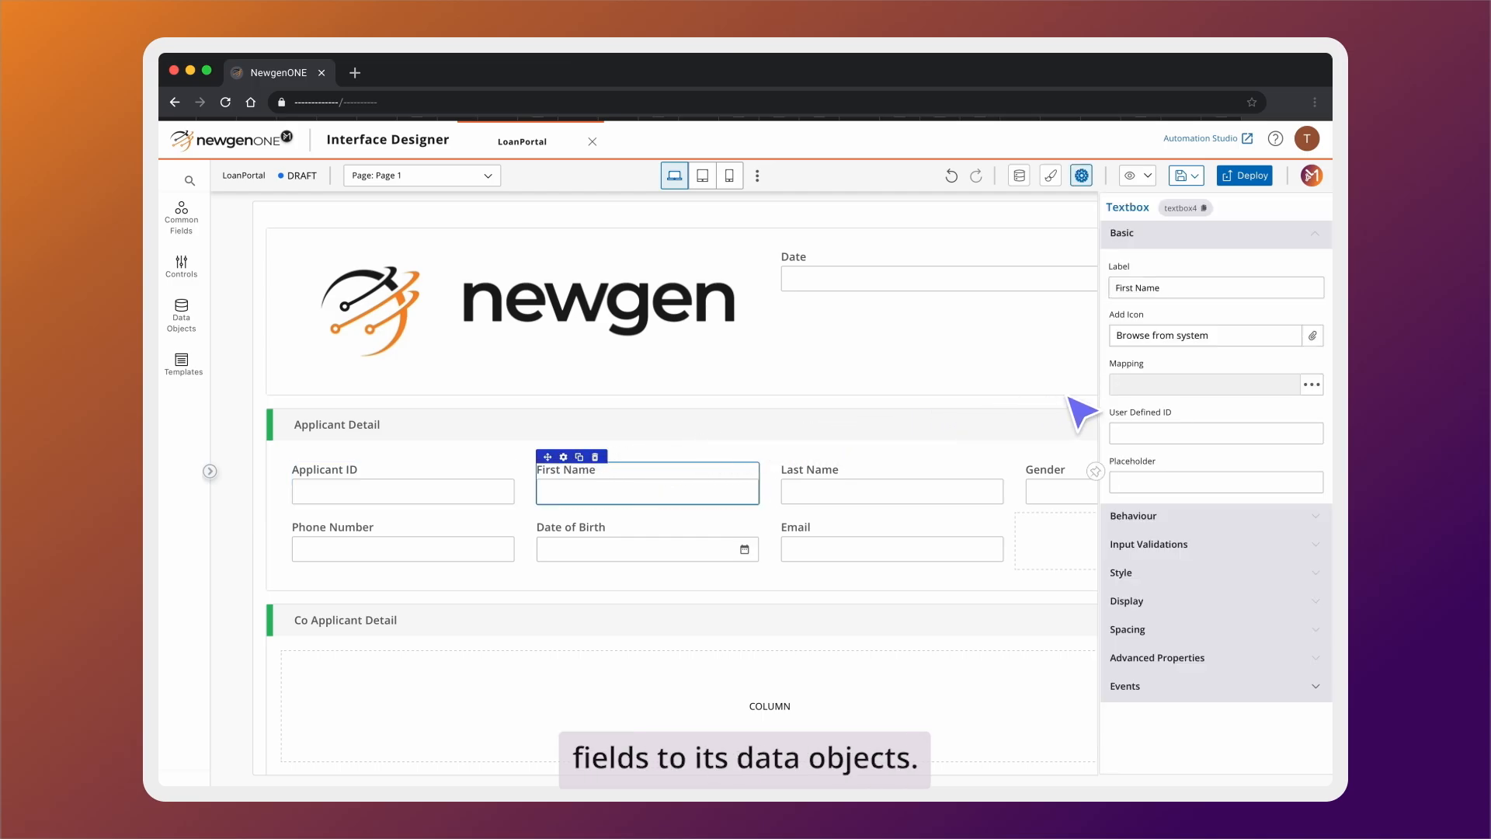
pyautogui.click(1312, 385)
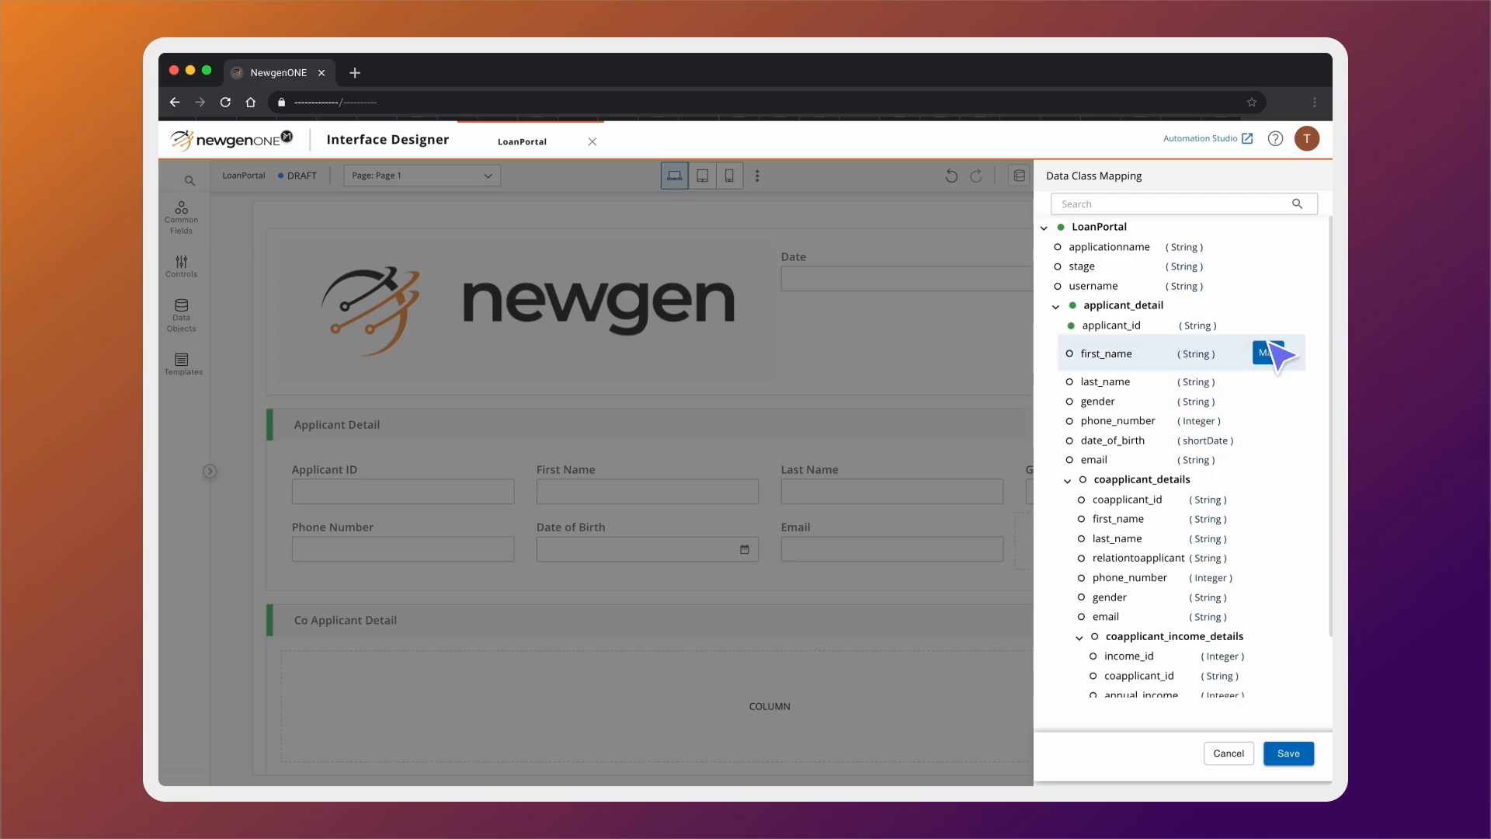
pyautogui.click(1269, 353)
pyautogui.click(1288, 753)
# Map the Last Name textbox to last_name under applicant_detail and save the mapping
pyautogui.click(807, 475)
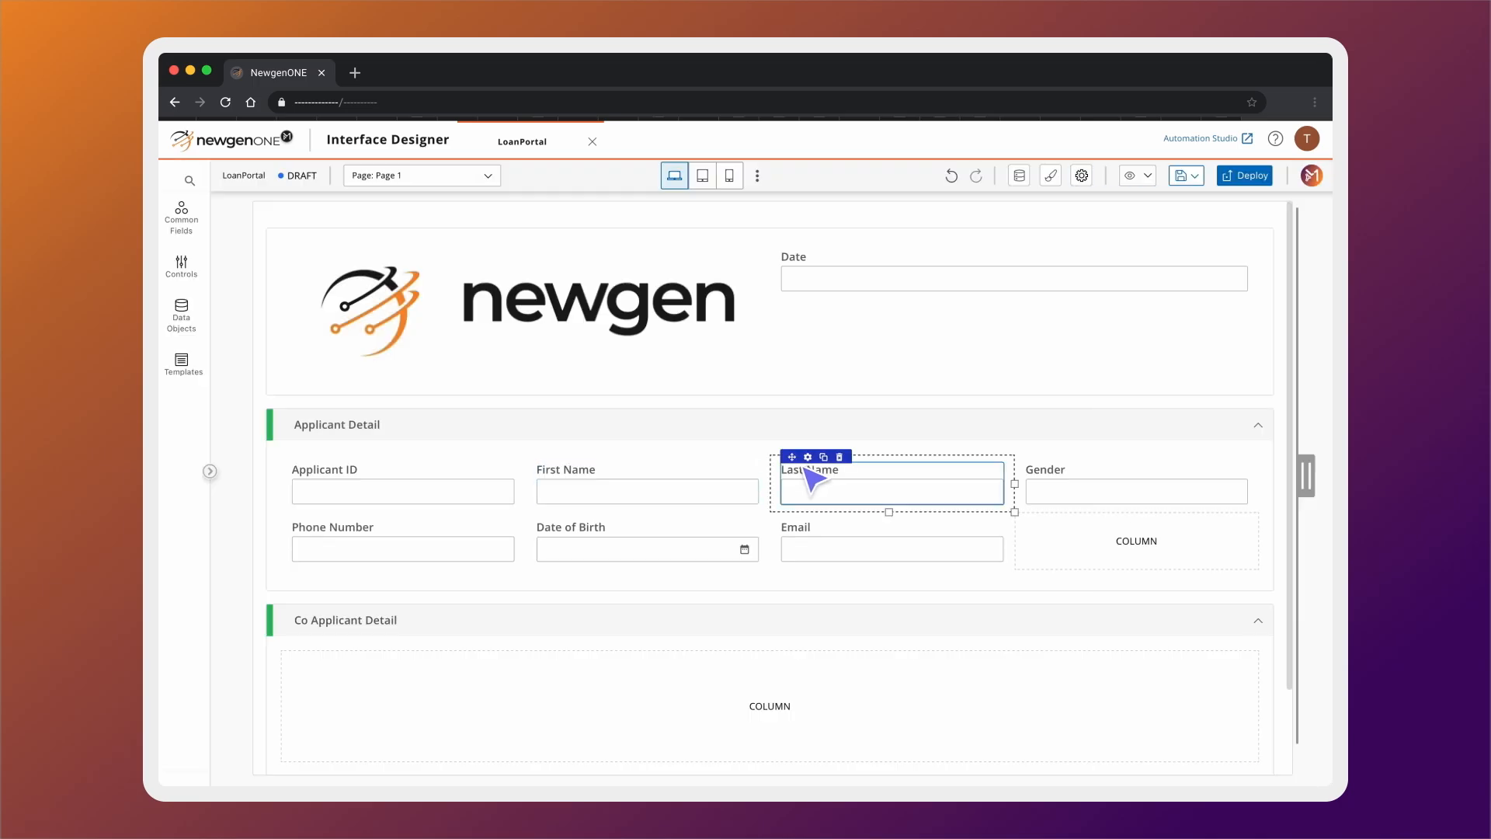
pyautogui.click(1313, 387)
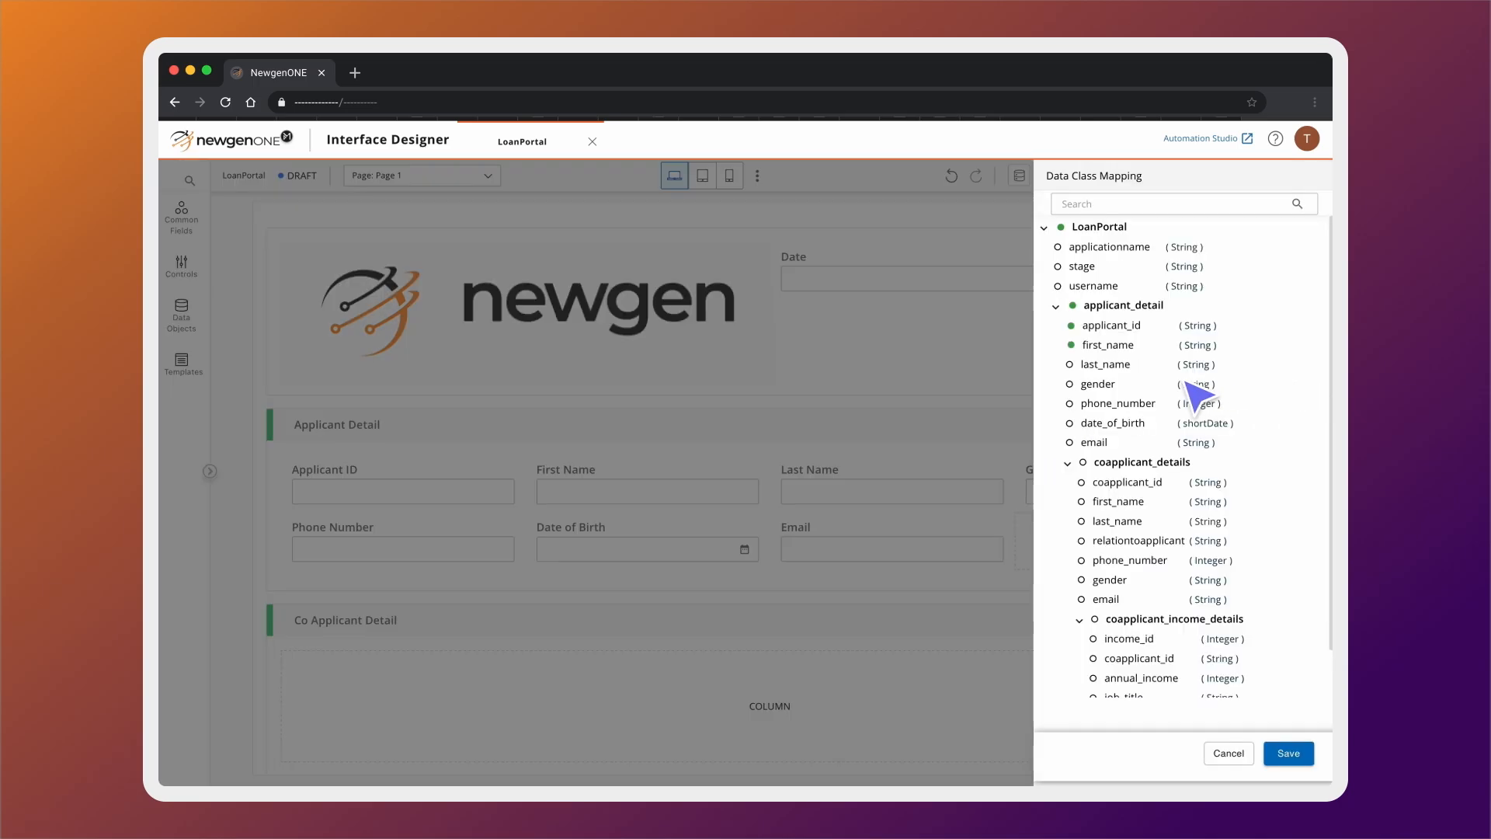
pyautogui.moveTo(1164, 377)
pyautogui.click(1268, 372)
pyautogui.click(1288, 753)
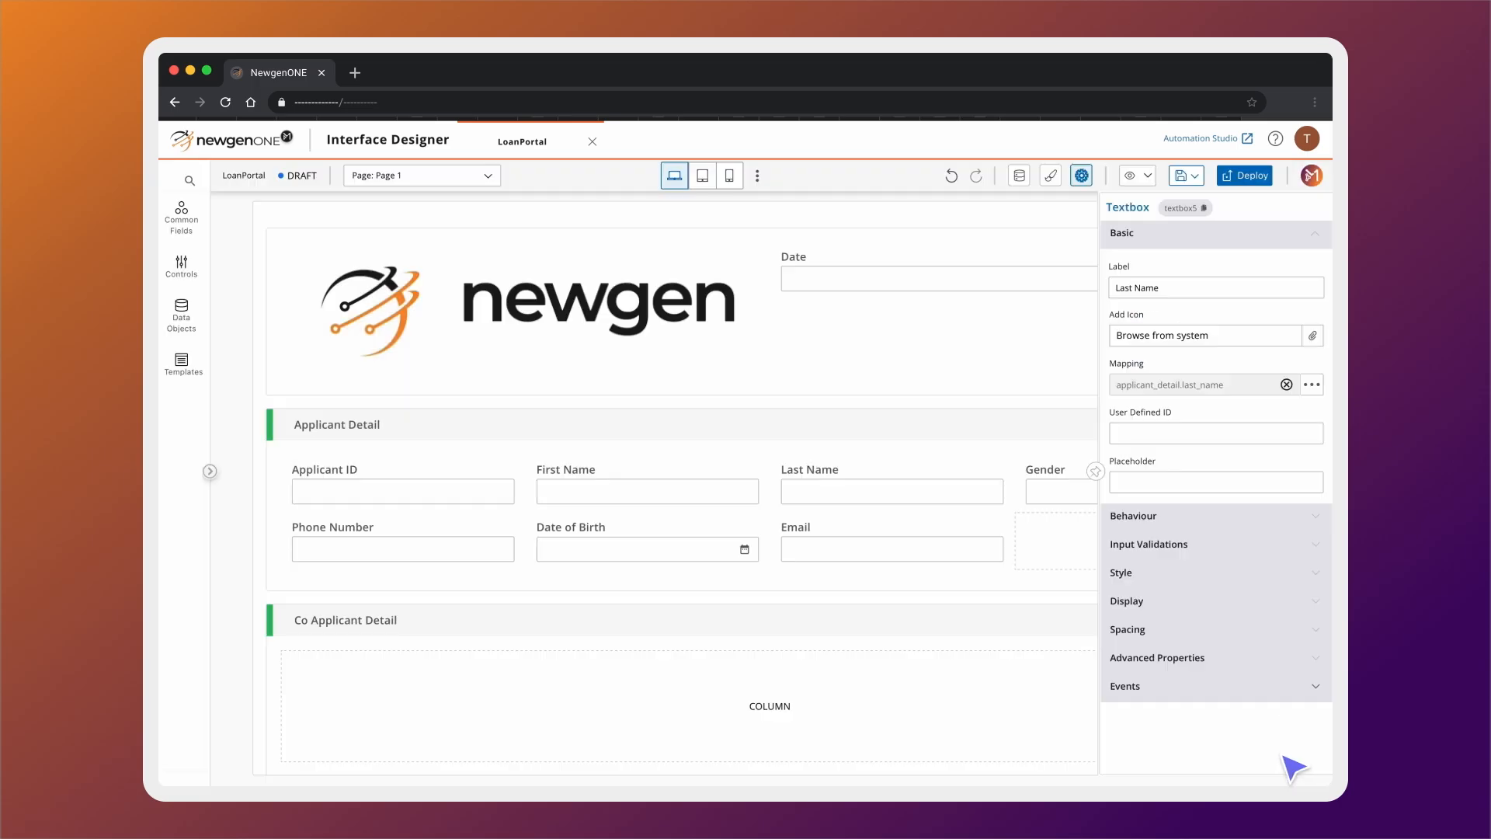
# Map the Gender textbox to gender under applicant_detail and save the mapping
pyautogui.click(1058, 481)
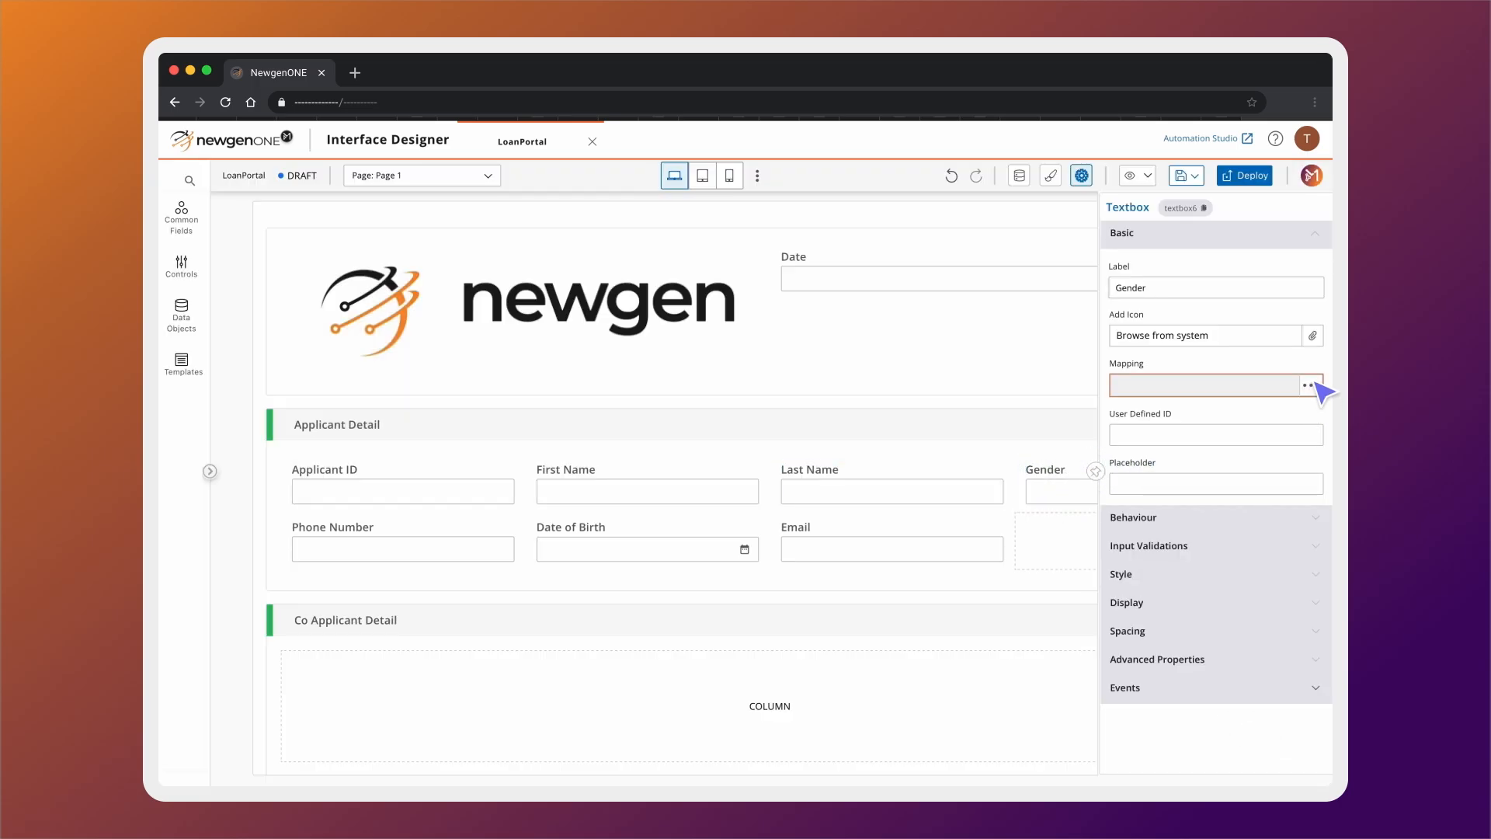
pyautogui.click(1254, 388)
pyautogui.click(1274, 385)
pyautogui.click(1288, 752)
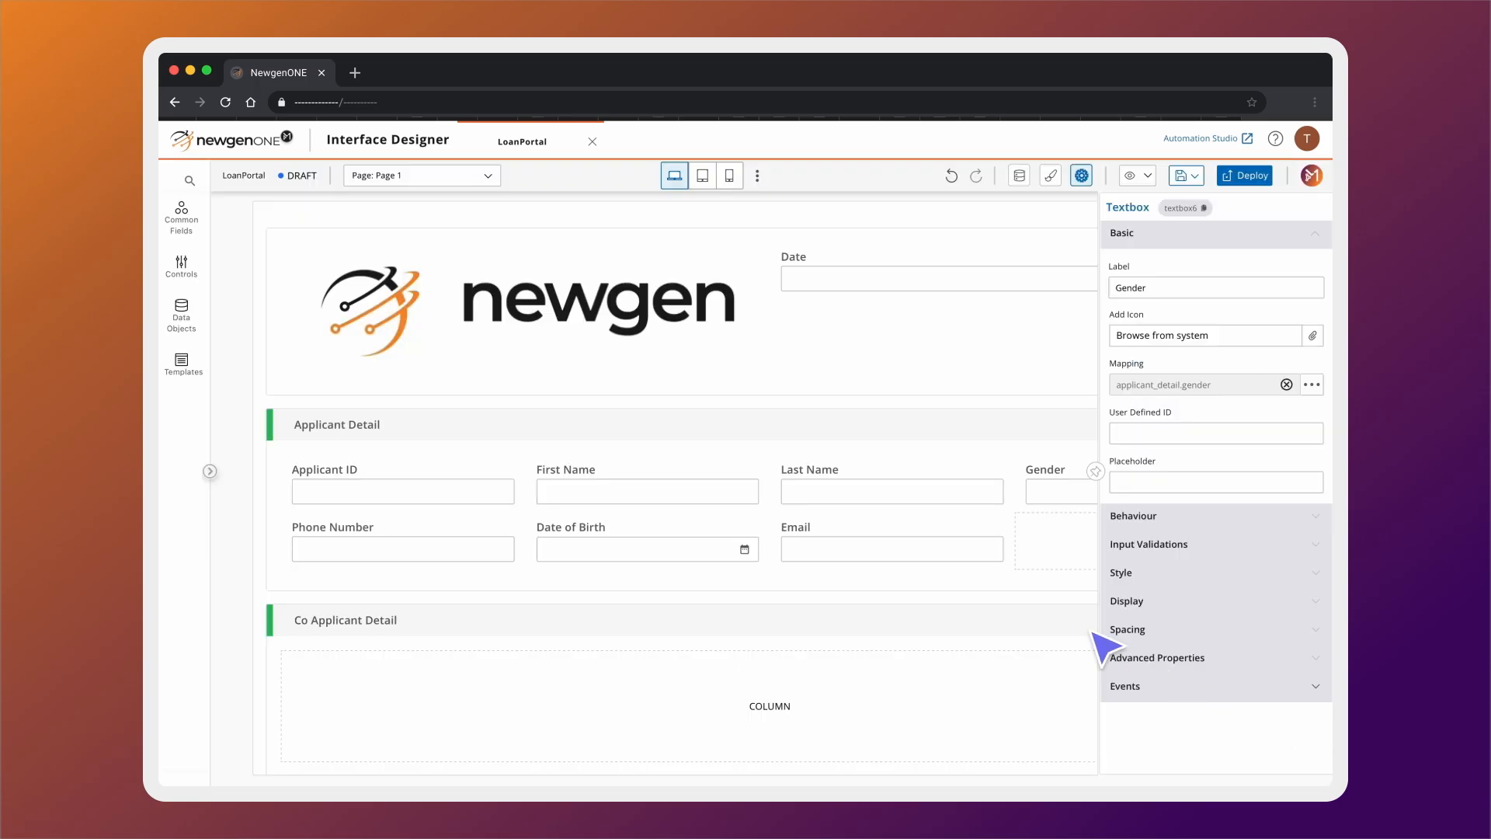
# Map the Phone Number field to phone_number under applicant_detail and save the mapping
pyautogui.click(371, 536)
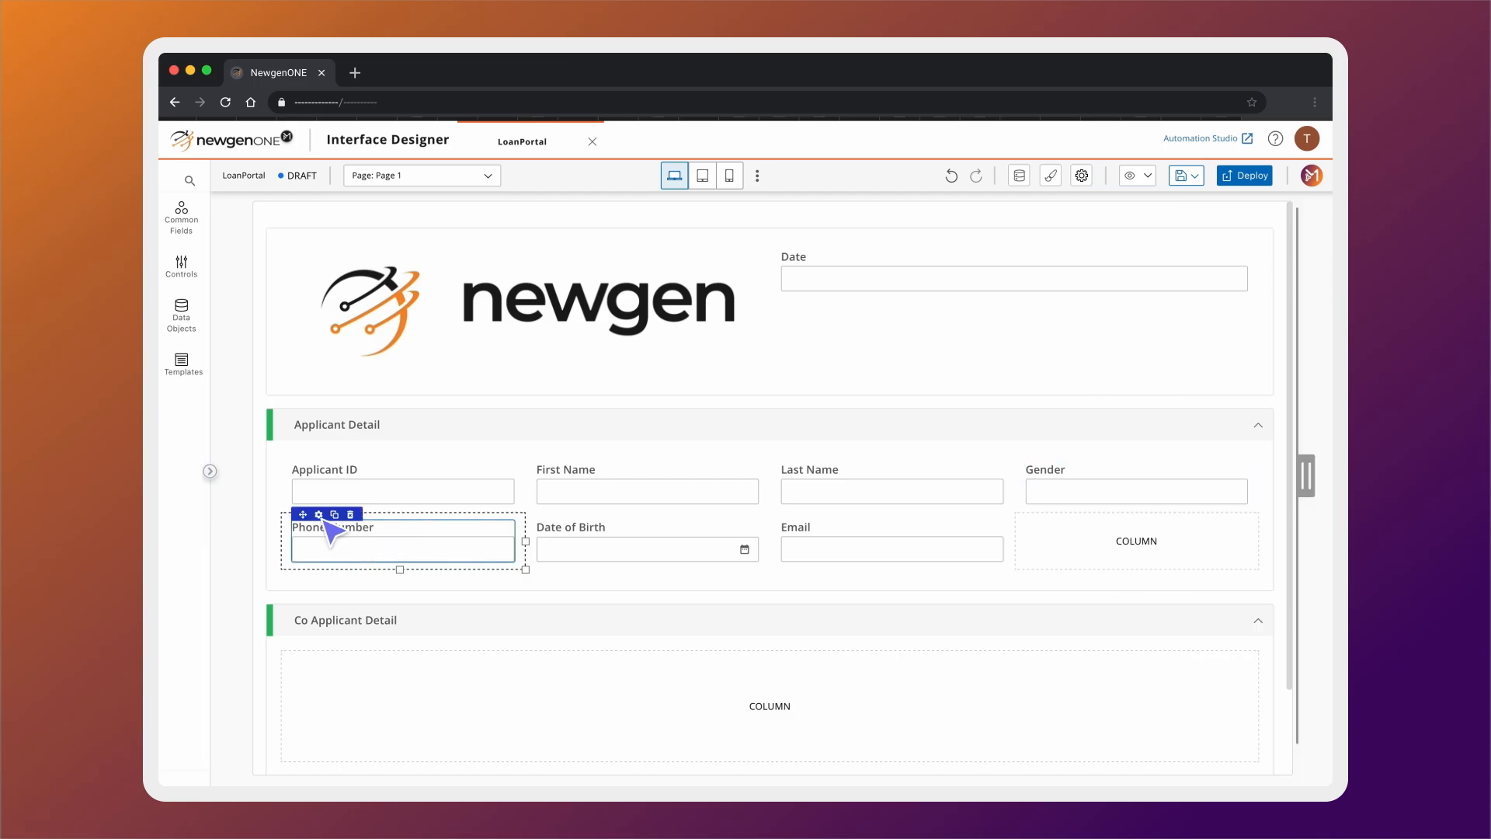
pyautogui.click(1312, 385)
pyautogui.moveTo(1185, 405)
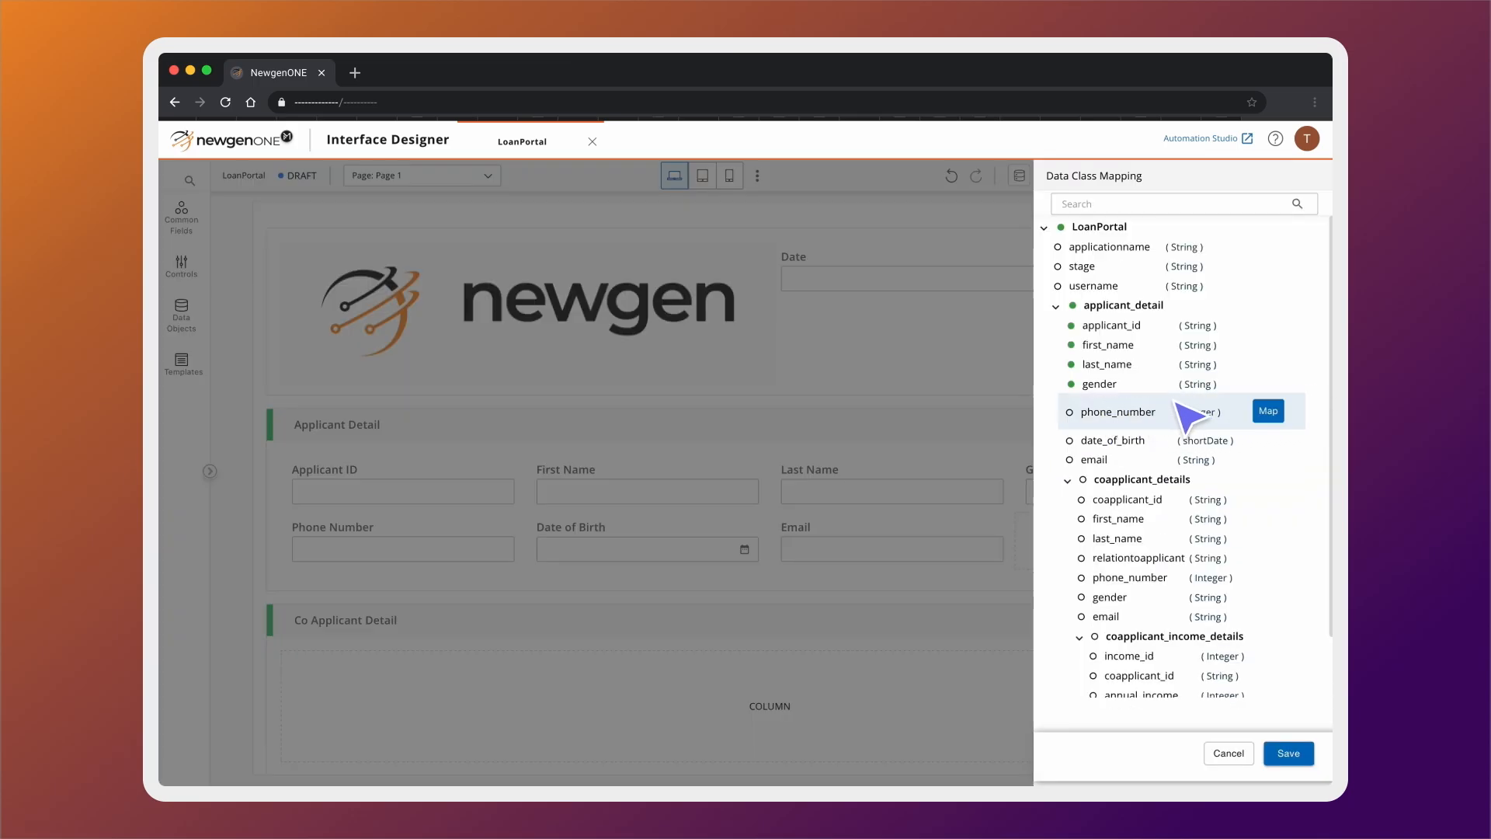
pyautogui.click(1269, 405)
pyautogui.click(1288, 753)
# Map the Date of Birth date picker to date_of_birth under applicant_detail and save the mapping
pyautogui.click(660, 548)
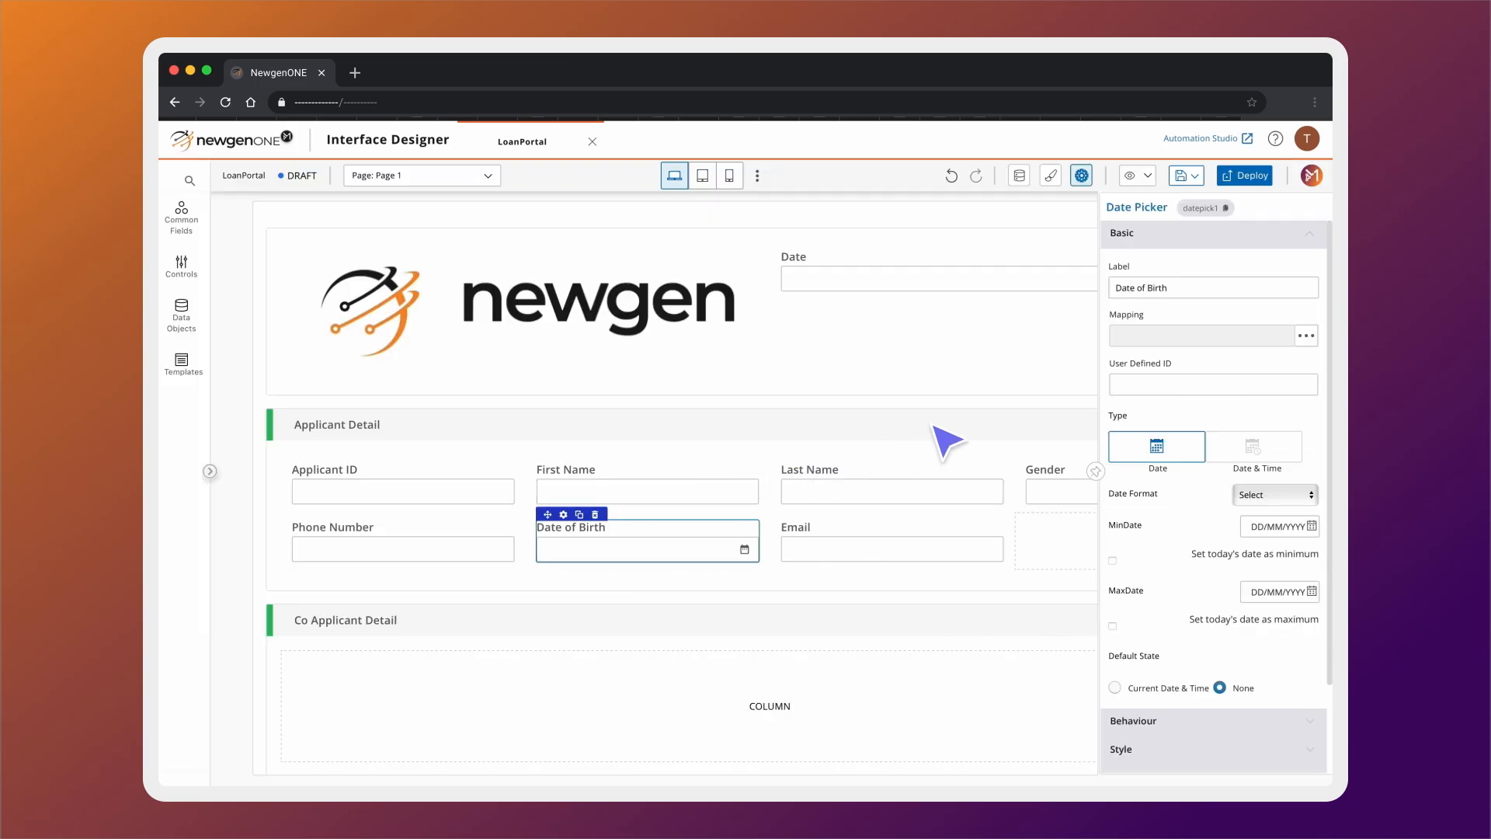
pyautogui.click(1307, 335)
pyautogui.moveTo(1185, 424)
pyautogui.click(1284, 424)
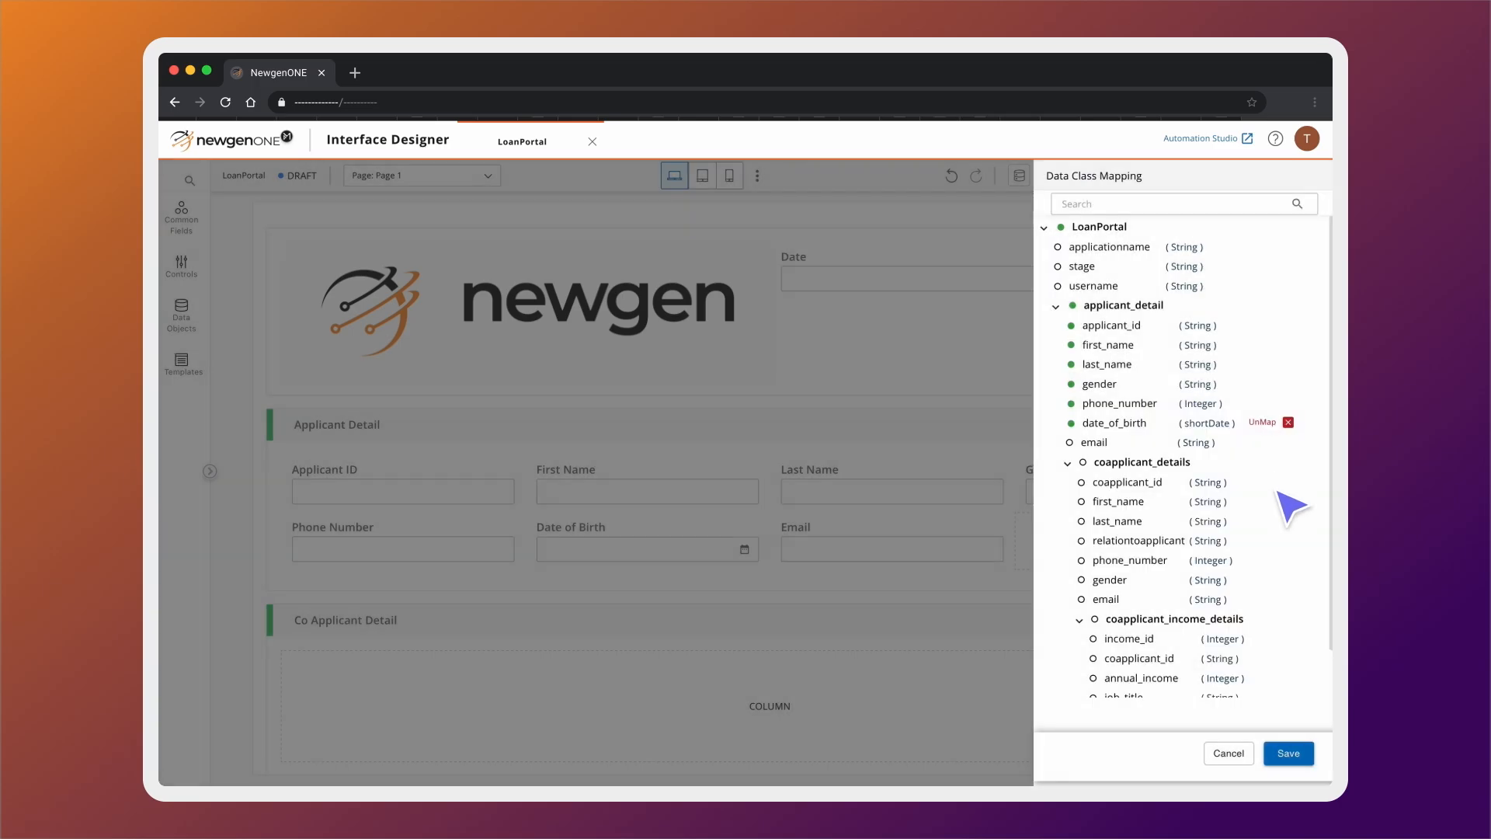
pyautogui.click(1288, 752)
# Map the applicant's Email textbox to email under applicant_detail, save the mapping and close the textbox's properties
pyautogui.click(816, 536)
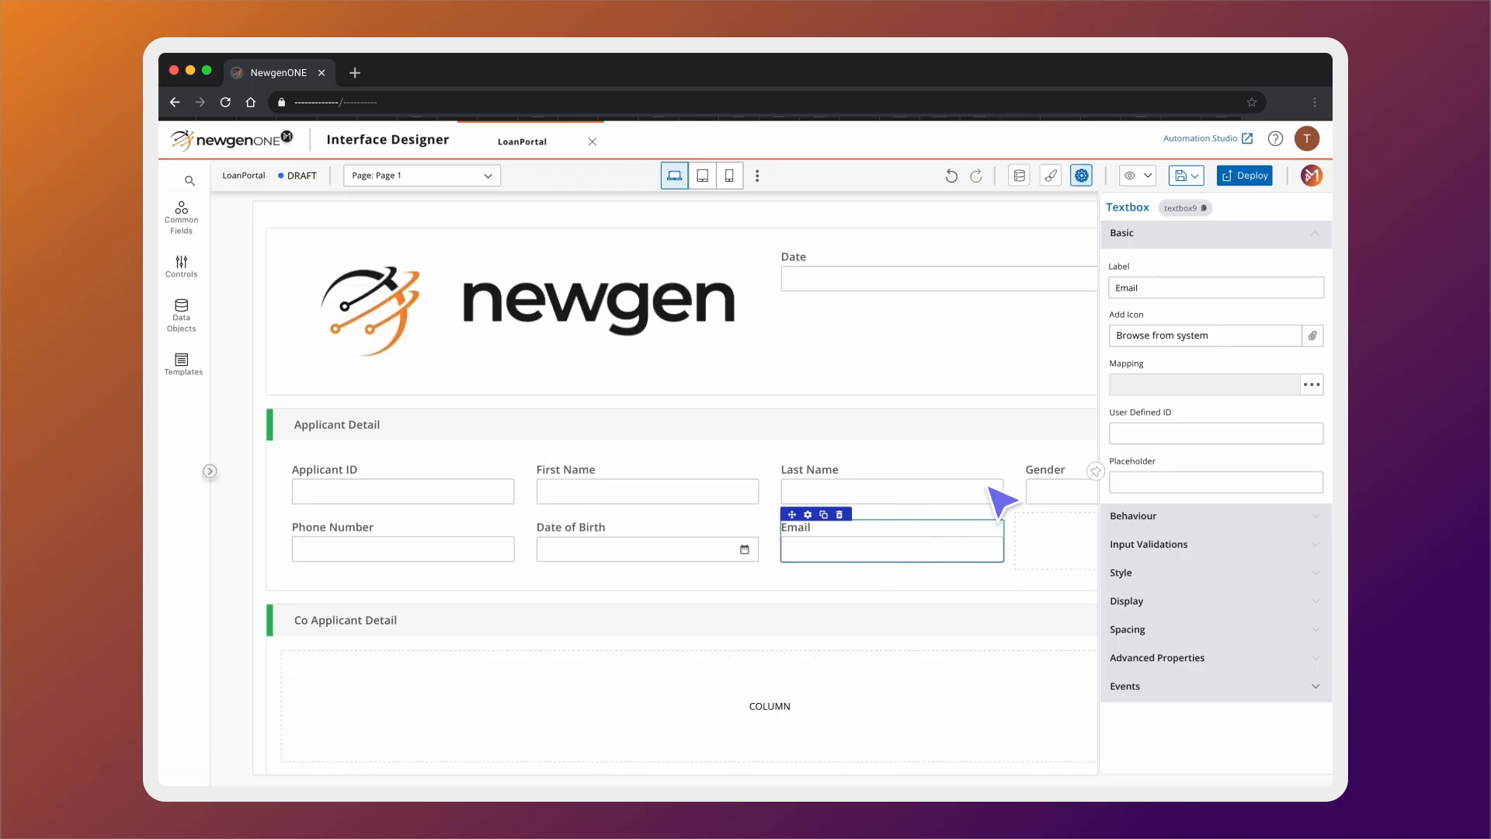
pyautogui.click(1312, 384)
pyautogui.moveTo(1106, 447)
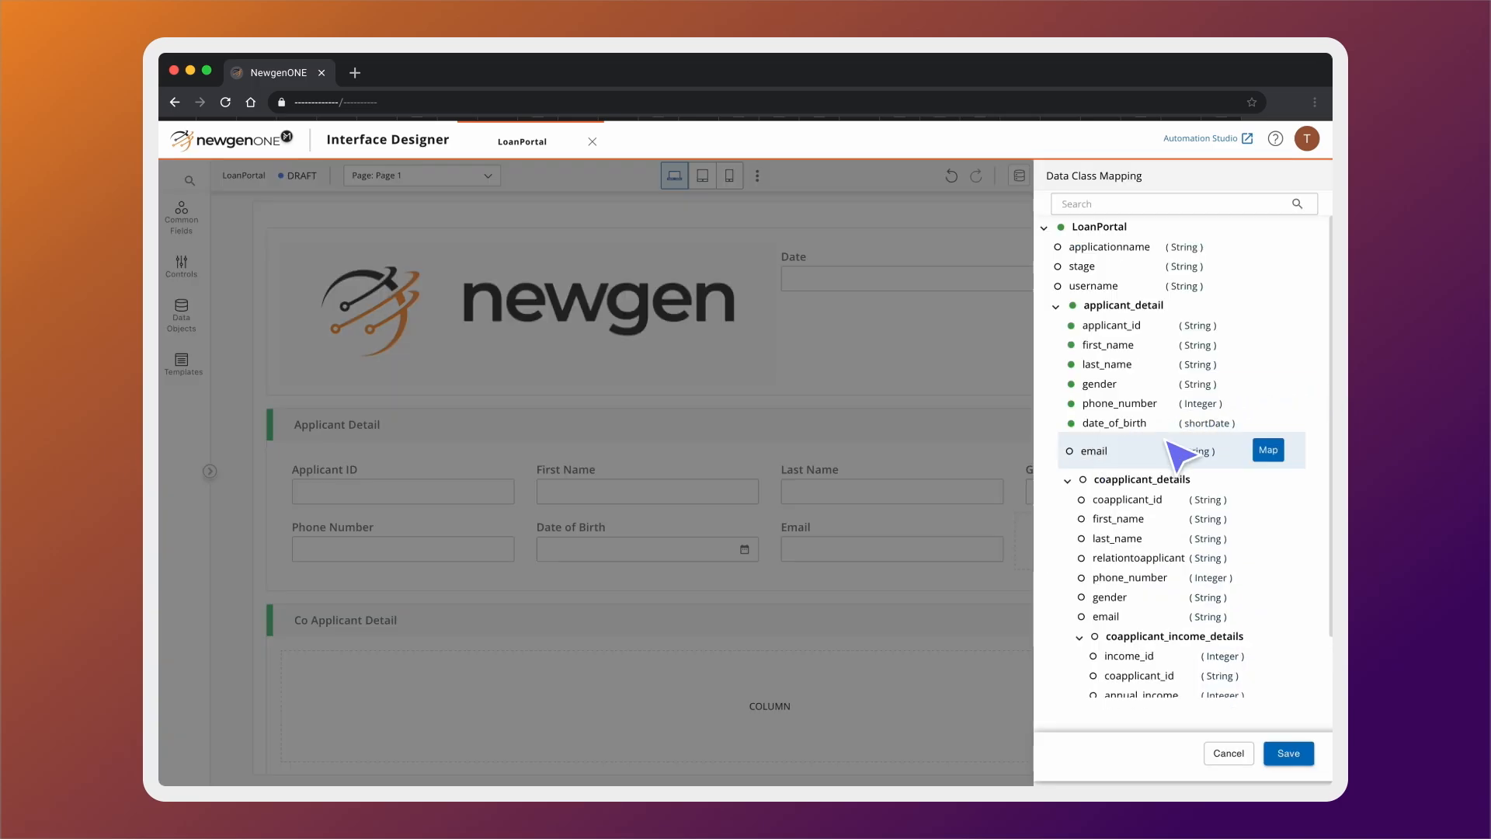
pyautogui.click(1272, 444)
pyautogui.click(1288, 752)
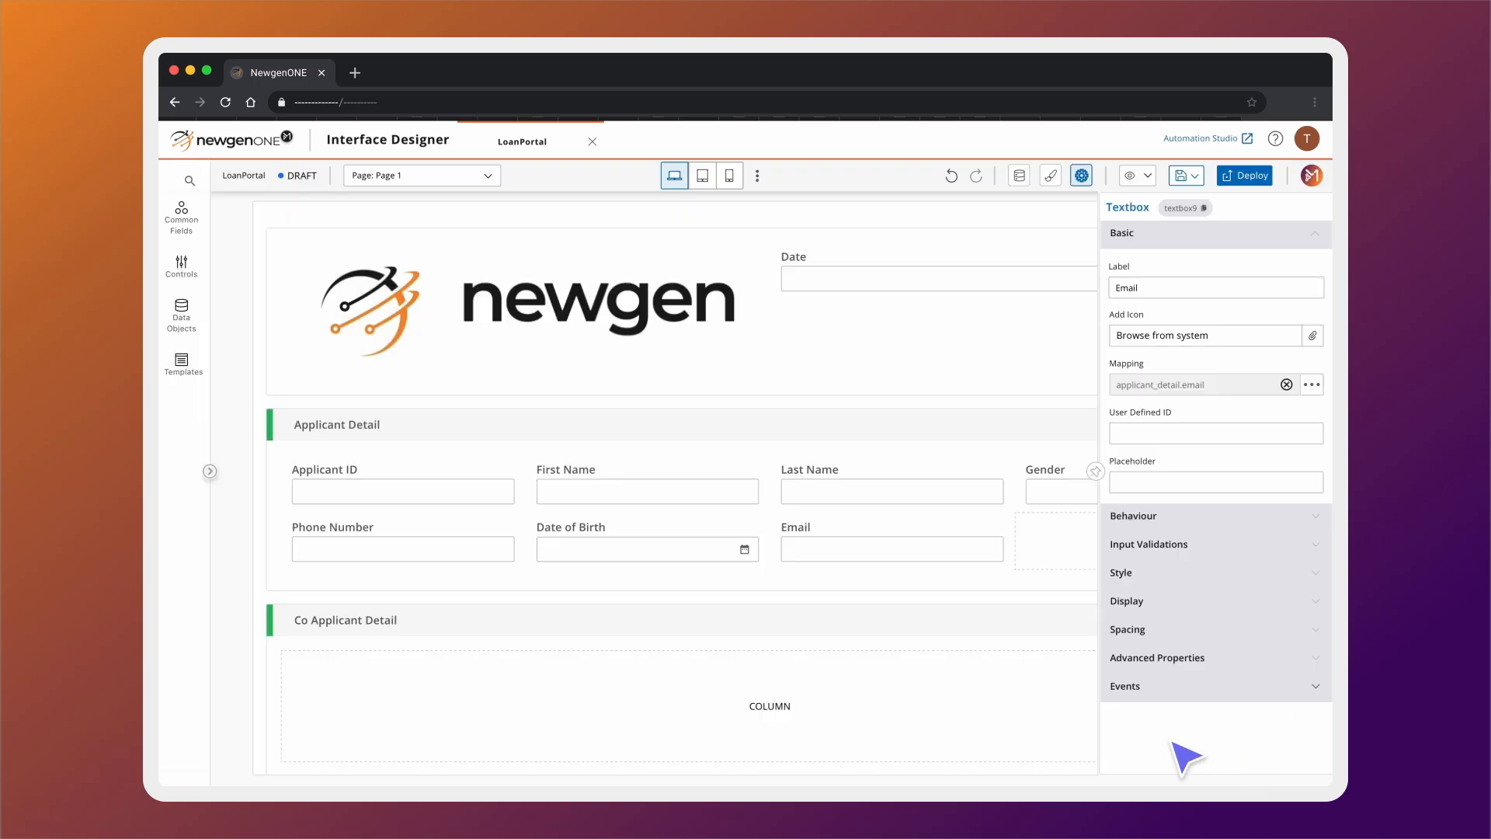
pyautogui.click(780, 665)
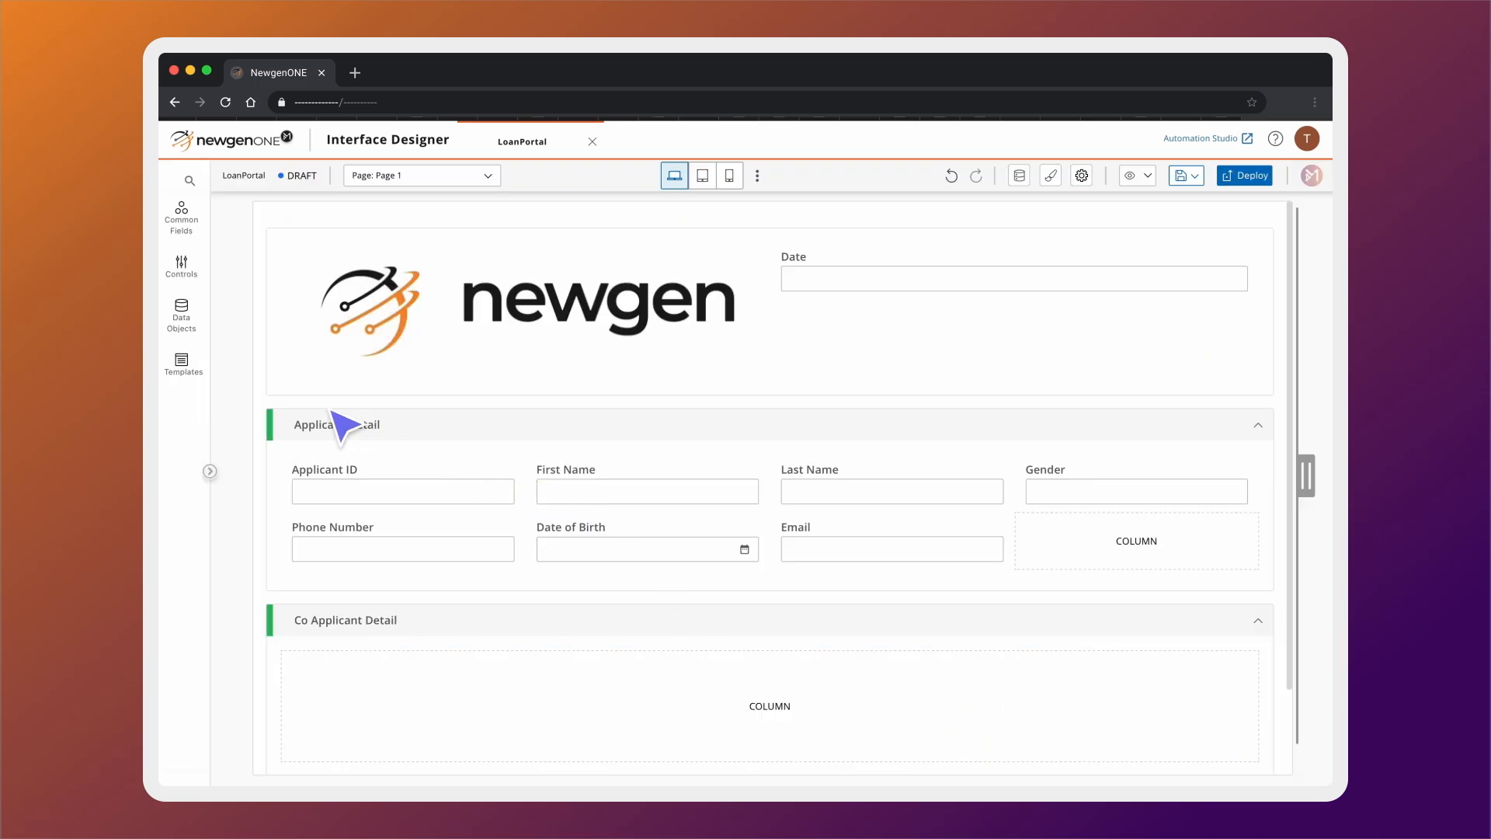
# Place an Advanced List View in the empty column of the Co Applicant Detail section with its default quick properties
pyautogui.click(186, 265)
pyautogui.scroll(-5, 313, 389)
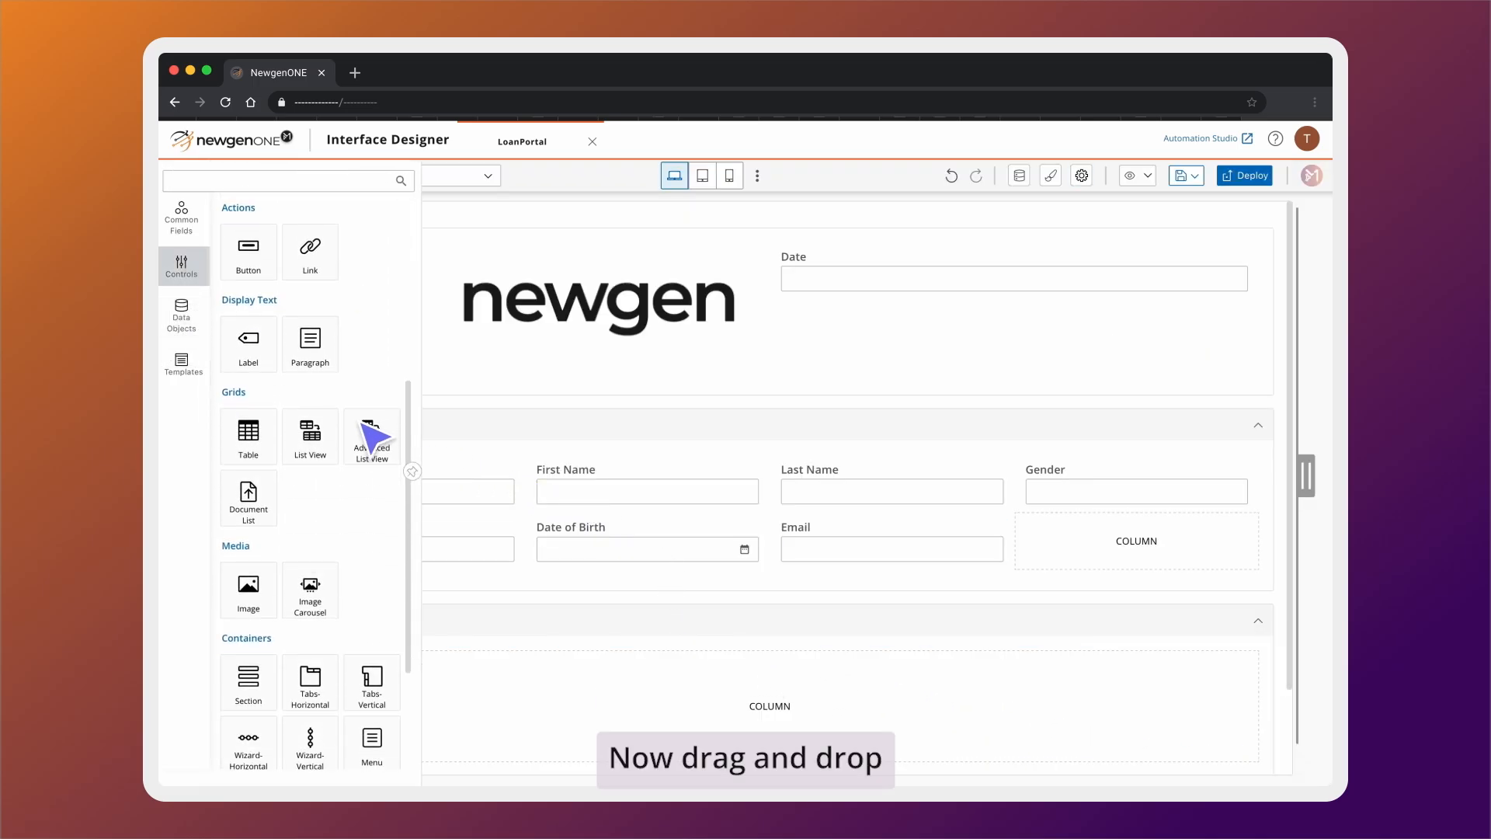
pyautogui.moveTo(378, 471); pyautogui.dragTo(656, 666)
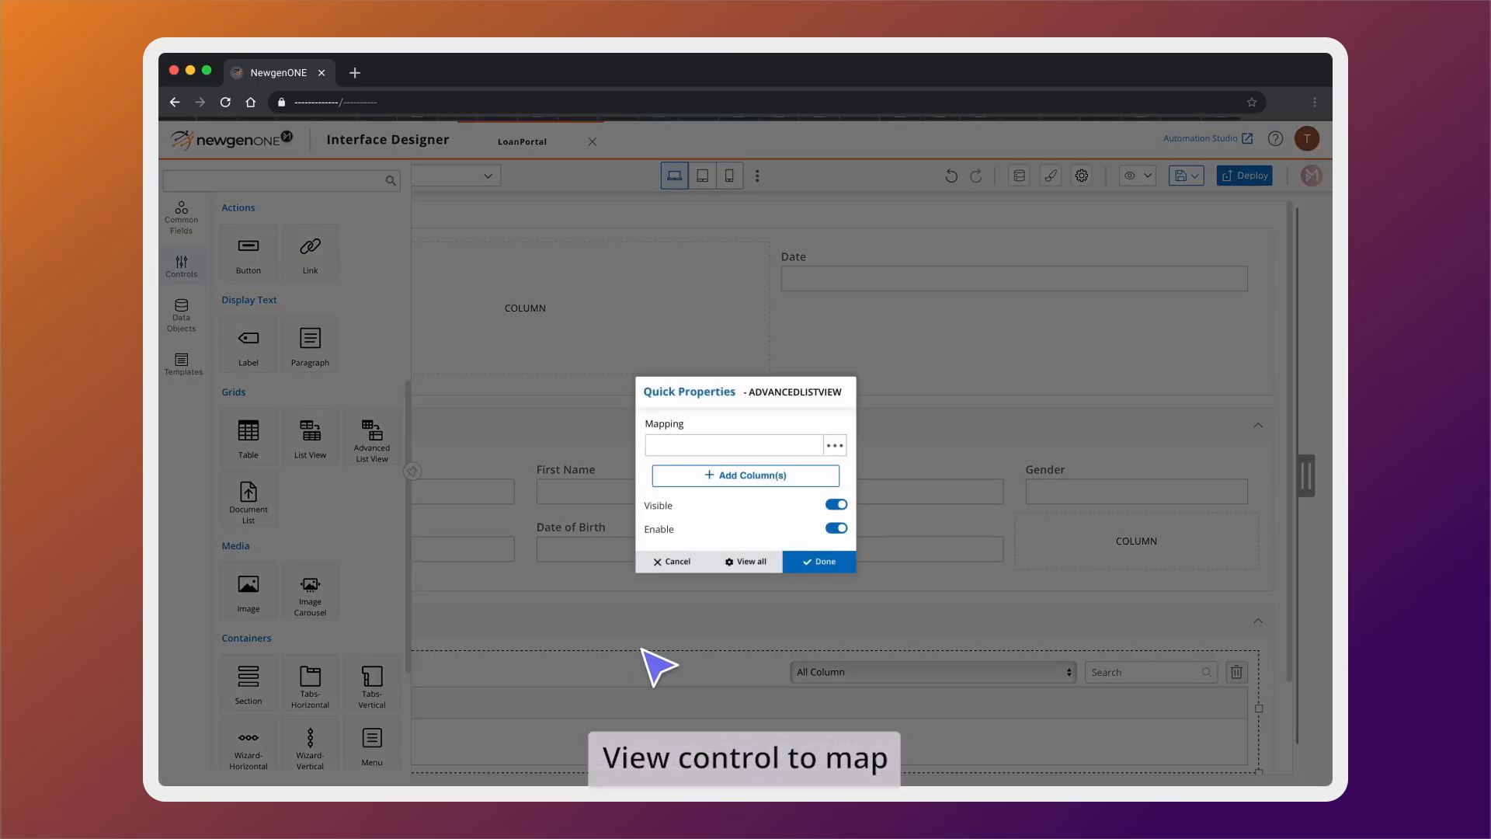
pyautogui.click(816, 562)
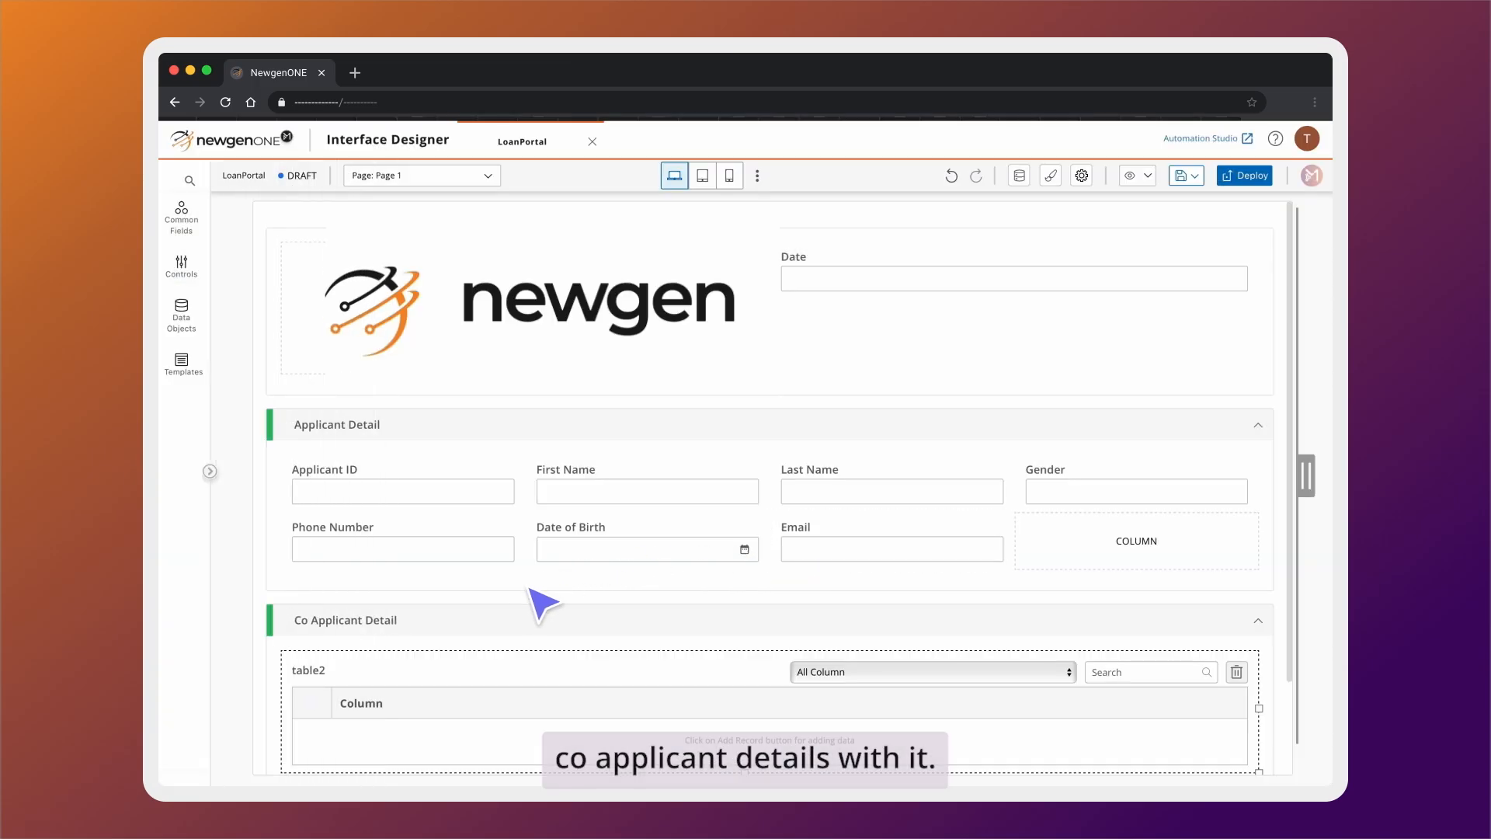
# Set the label of the advanced list view to CoApplicant Details
pyautogui.click(319, 652)
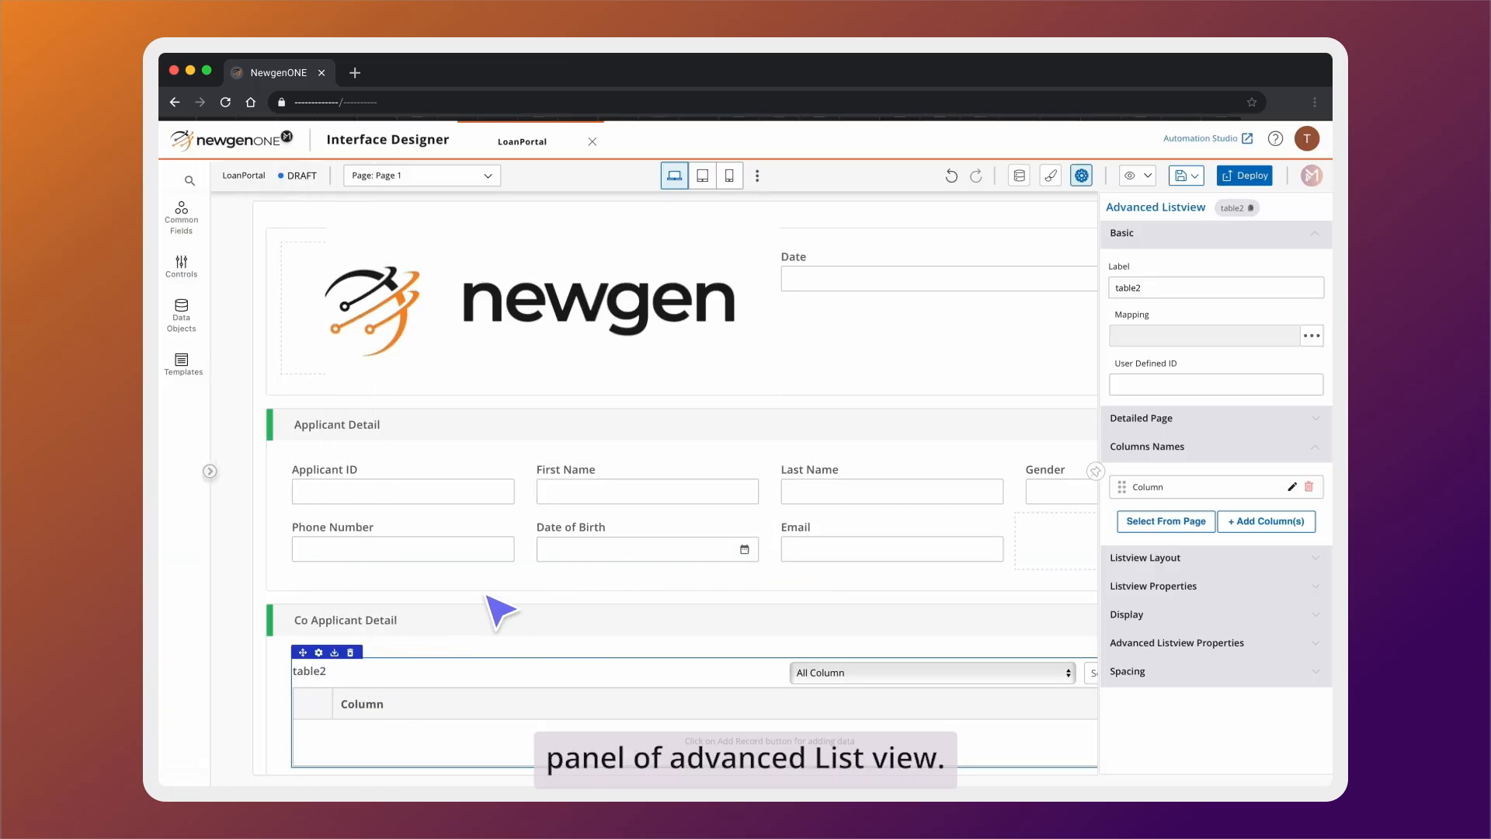
pyautogui.doubleClick(1121, 288)
pyautogui.write('CoApp')
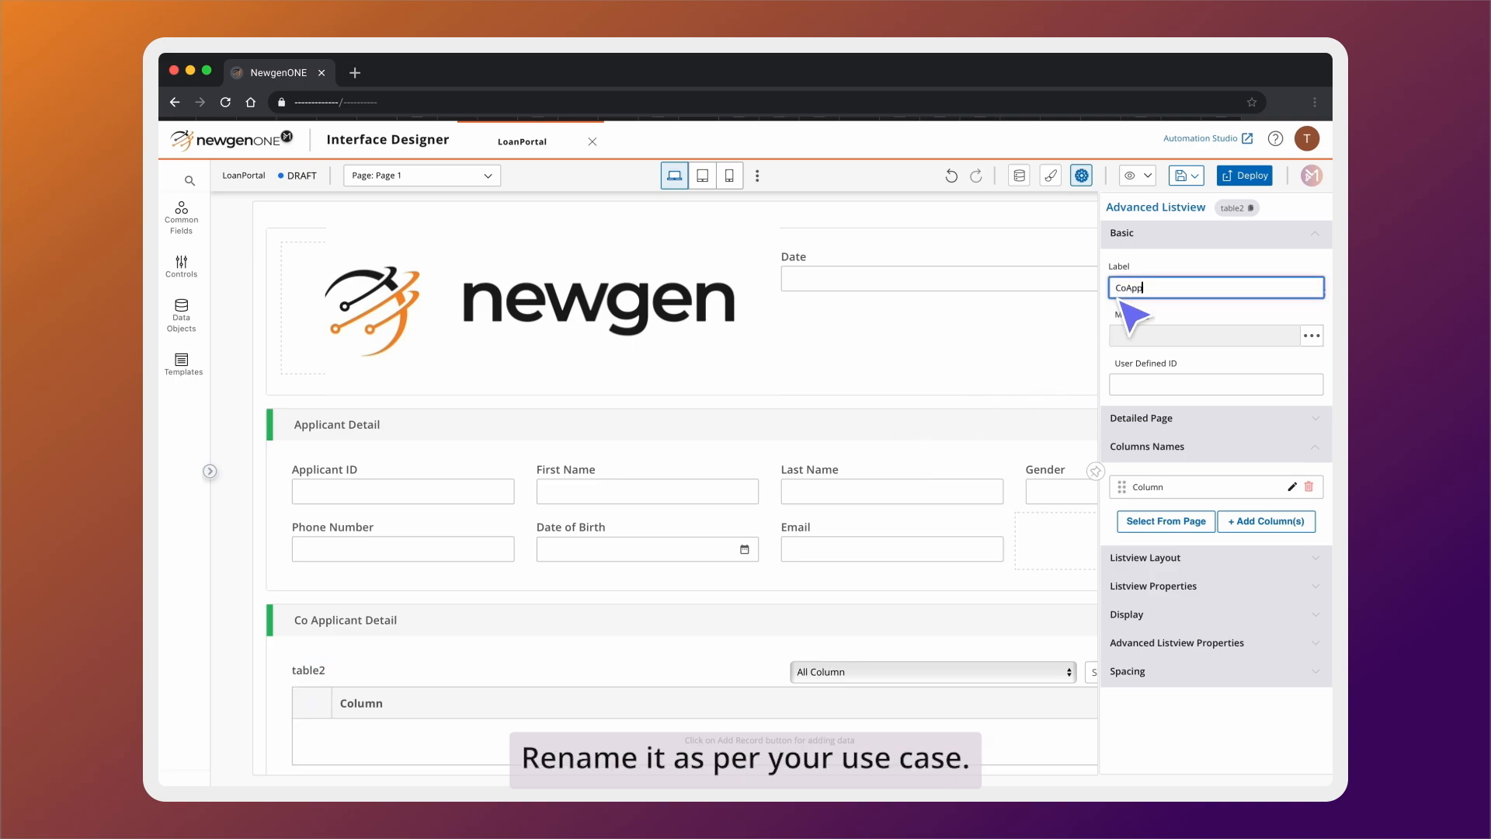
pyautogui.write('licant Details')
pyautogui.press('Return')
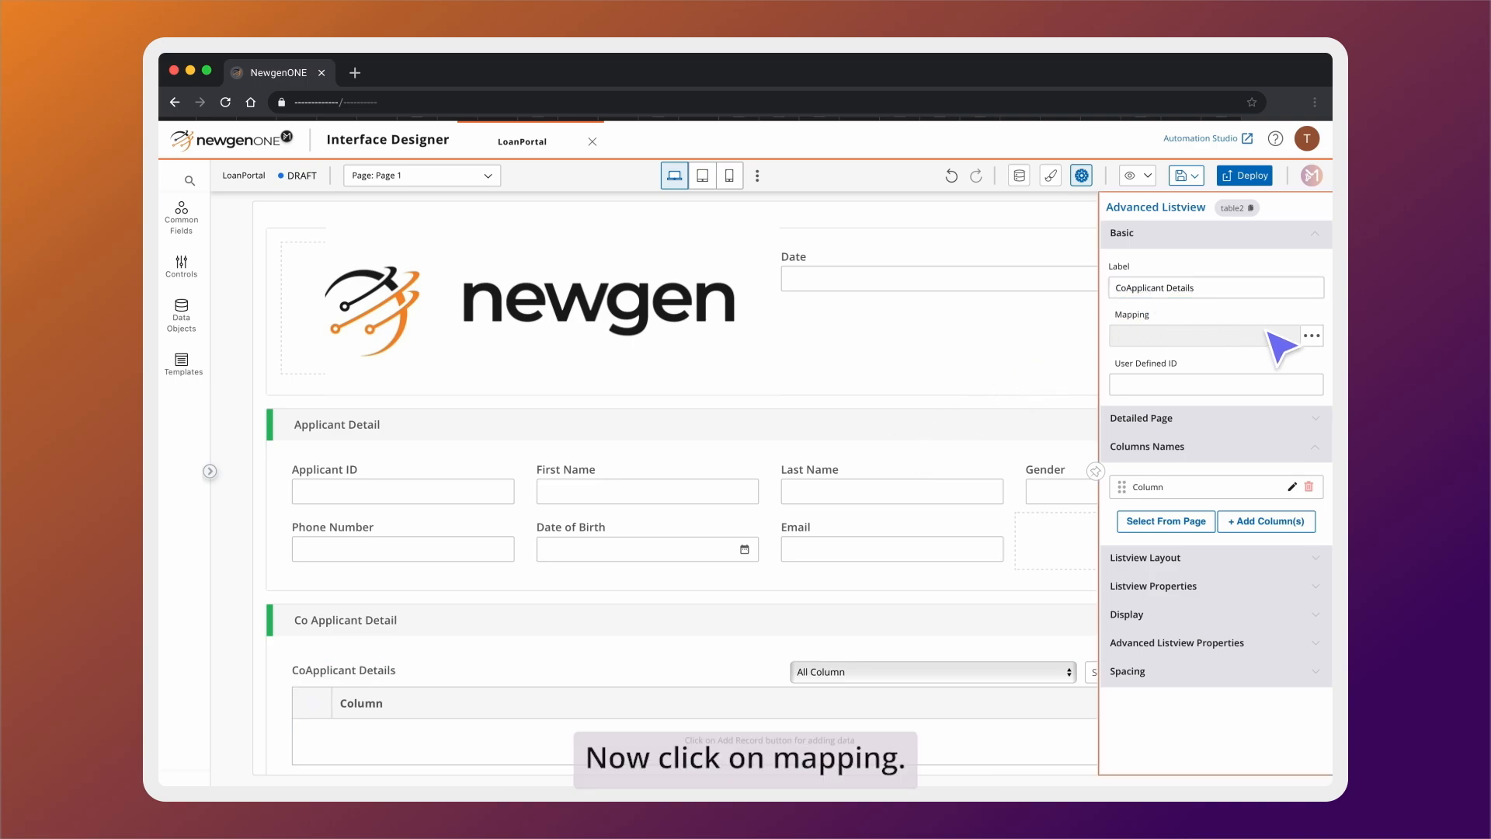
# Map the CoApplicant Details list view to the coapplicant_details data object and save the mapping
pyautogui.click(1310, 336)
pyautogui.click(1135, 463)
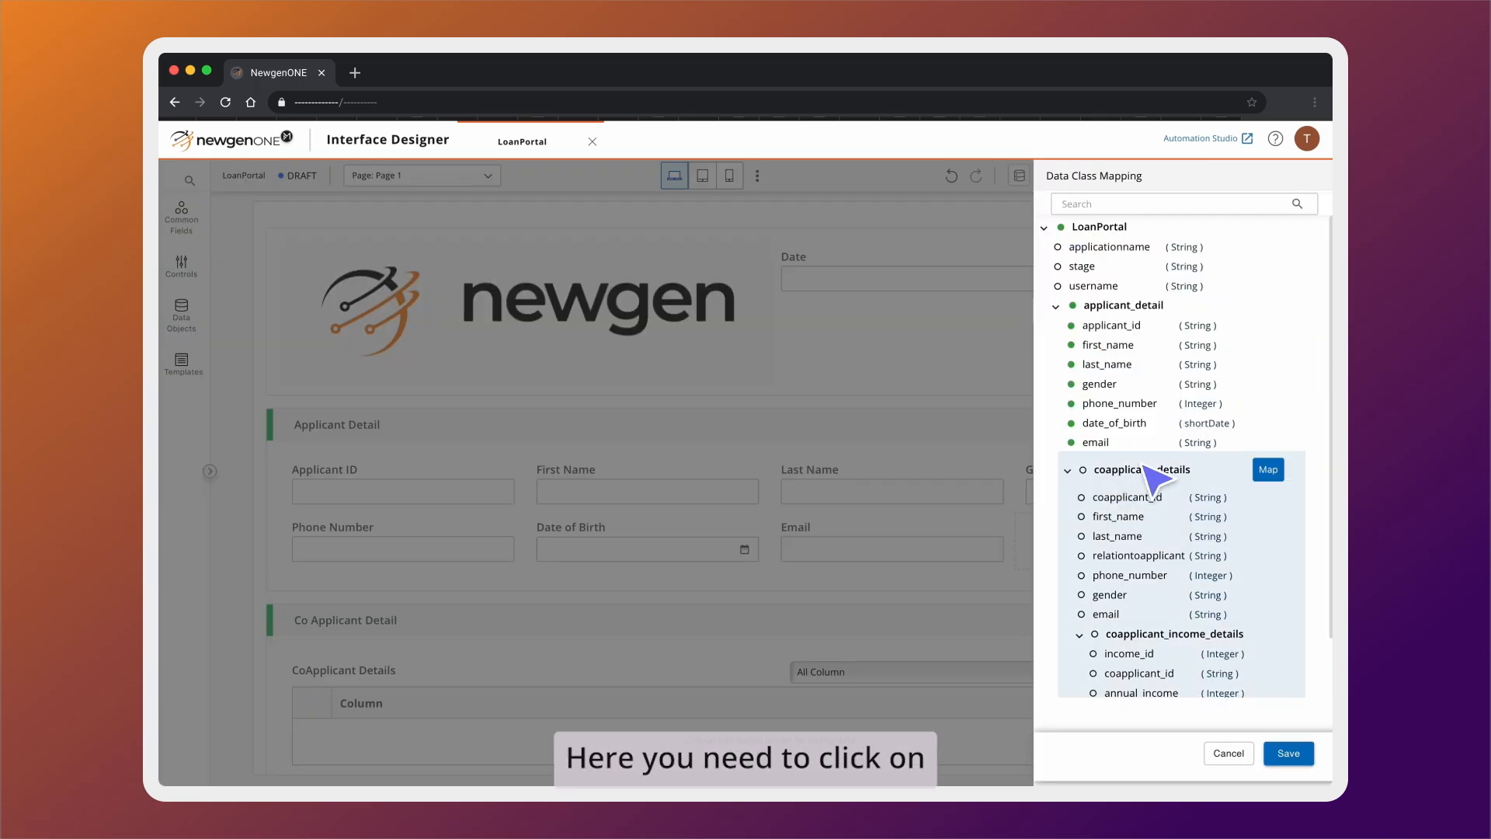
pyautogui.click(1267, 469)
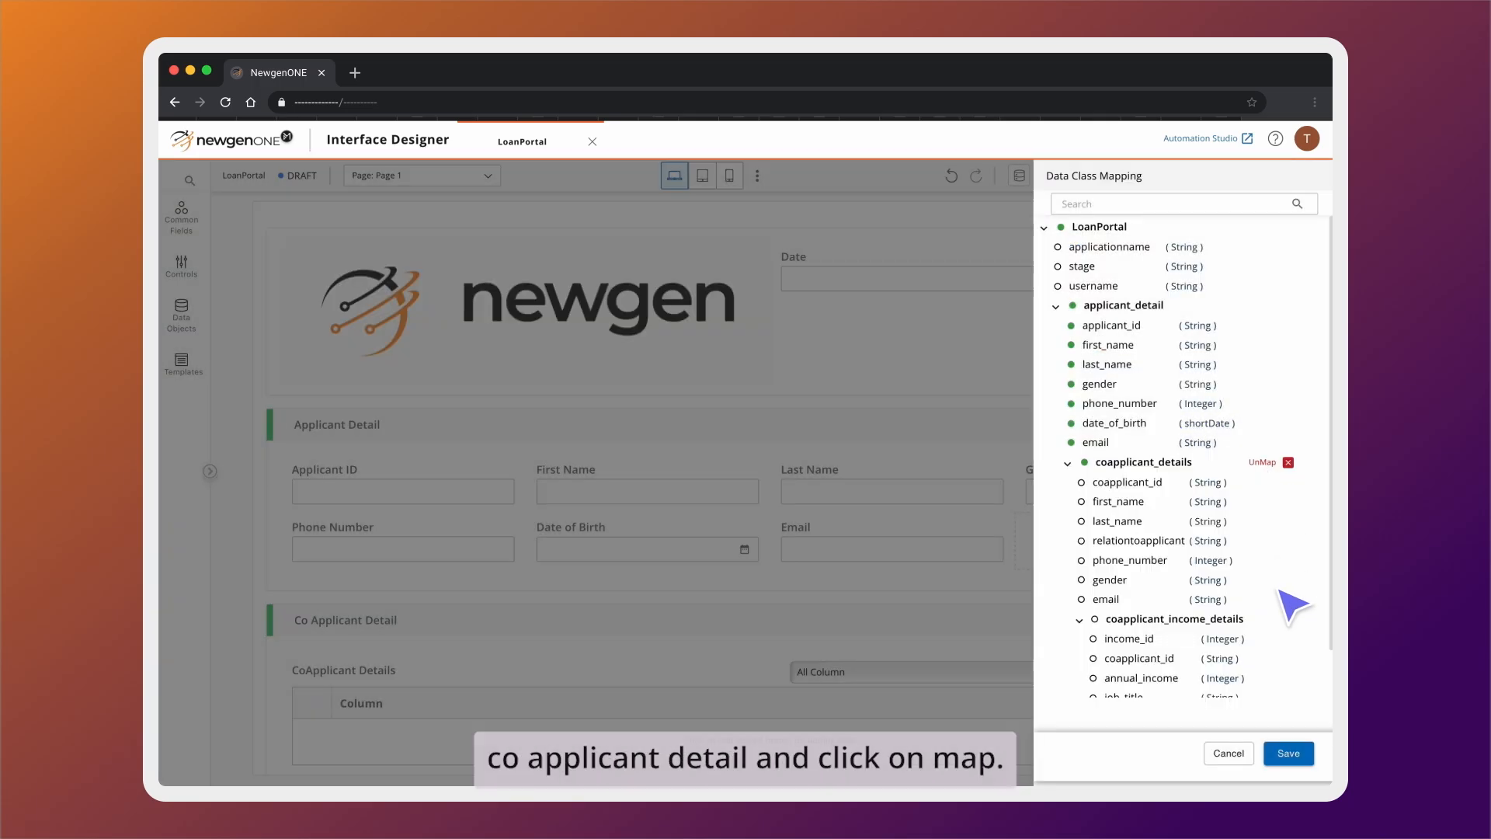
pyautogui.click(1283, 753)
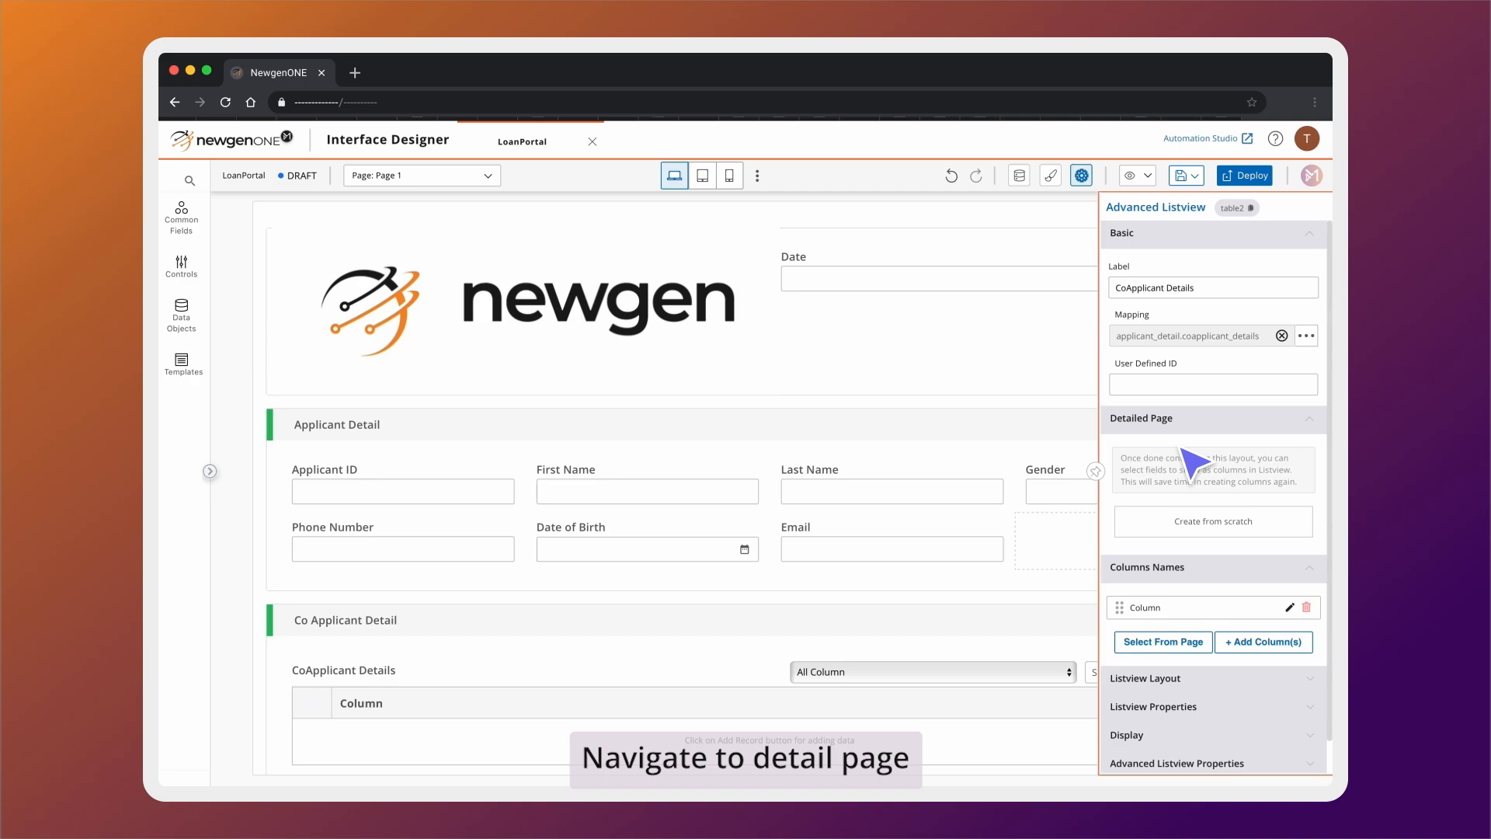
# Create the CoApplicant Details list view's detailed page from scratch and place a Section container on it
pyautogui.click(1189, 524)
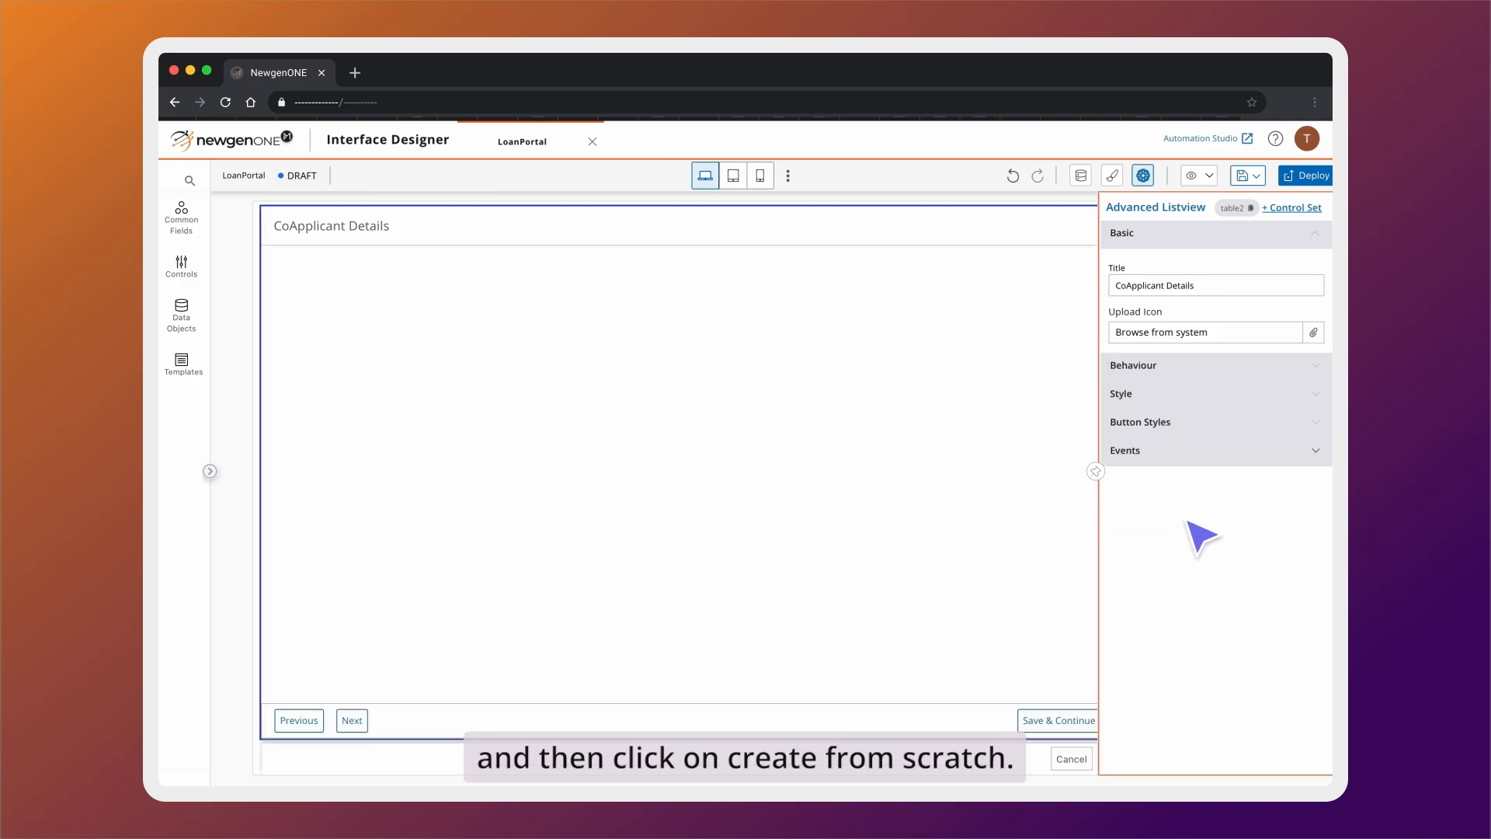
pyautogui.click(189, 267)
pyautogui.scroll(-1, 233, 388)
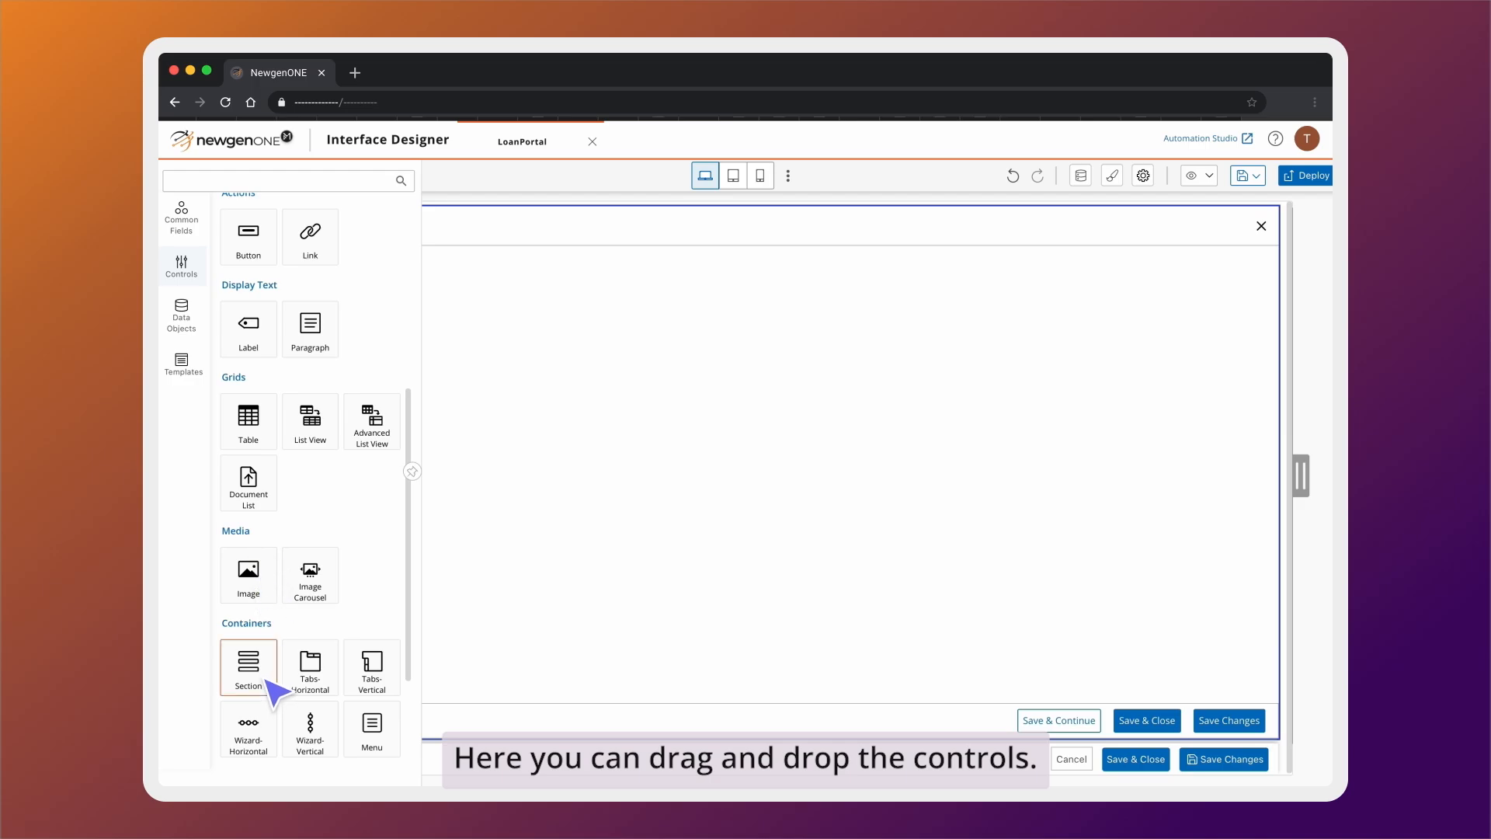
pyautogui.moveTo(248, 665); pyautogui.dragTo(613, 483)
pyautogui.click(811, 665)
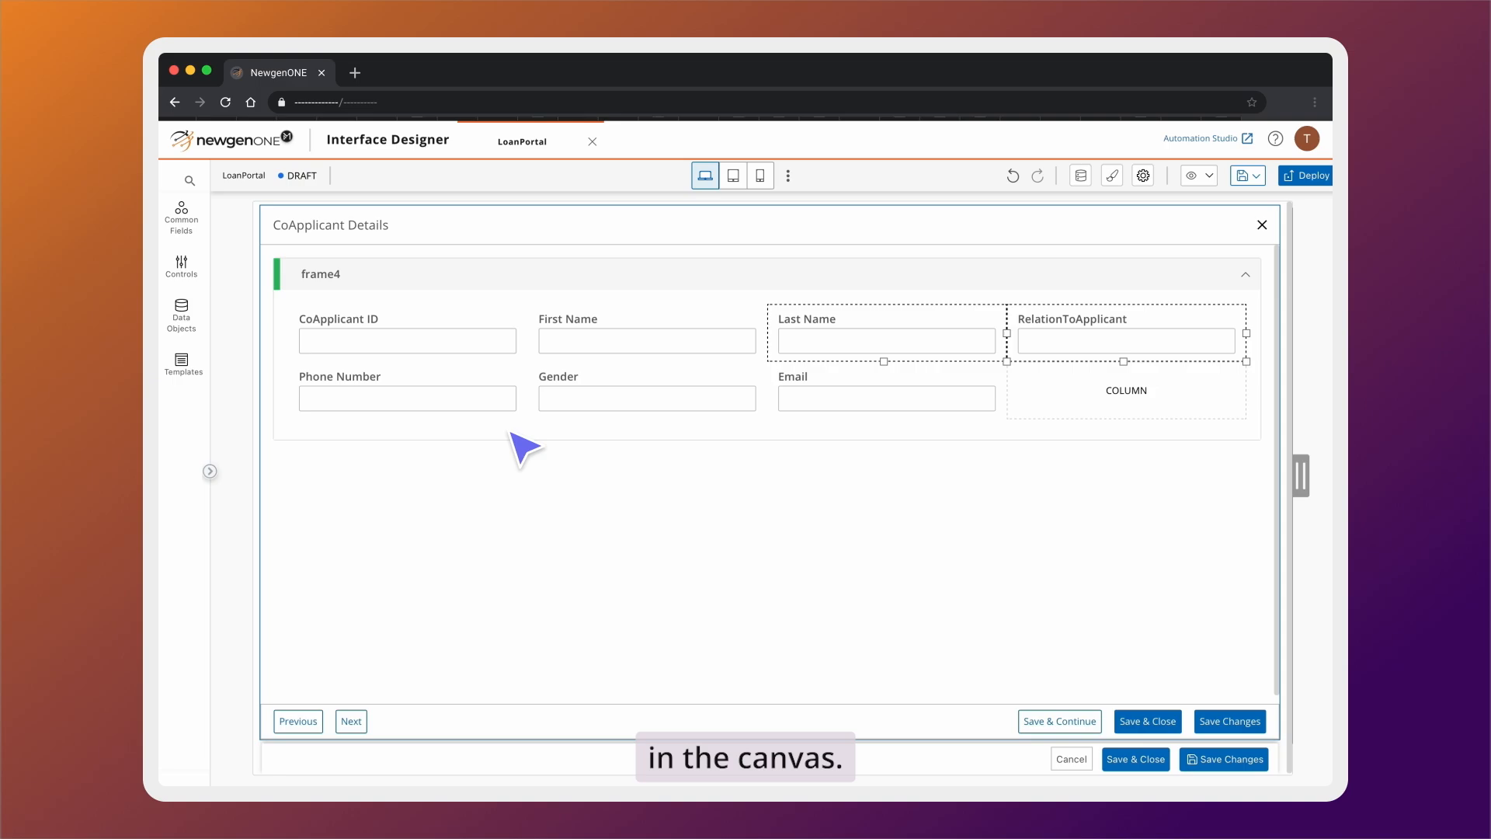
# Place a one-column Section container below the frame4 section, keeping its default quick properties
pyautogui.click(190, 264)
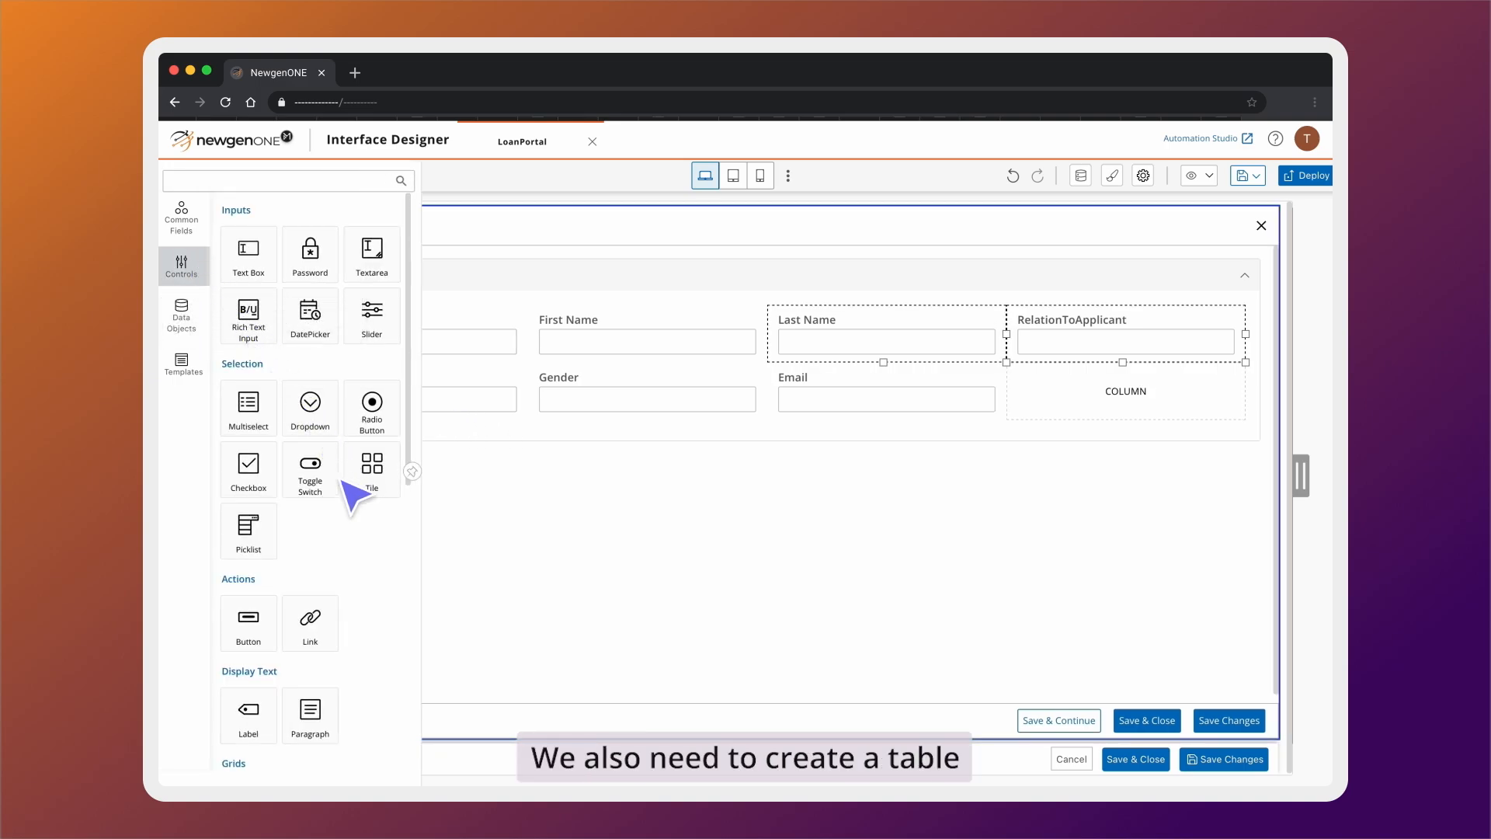
pyautogui.scroll(-2, 354, 512)
pyautogui.scroll(-3, 363, 541)
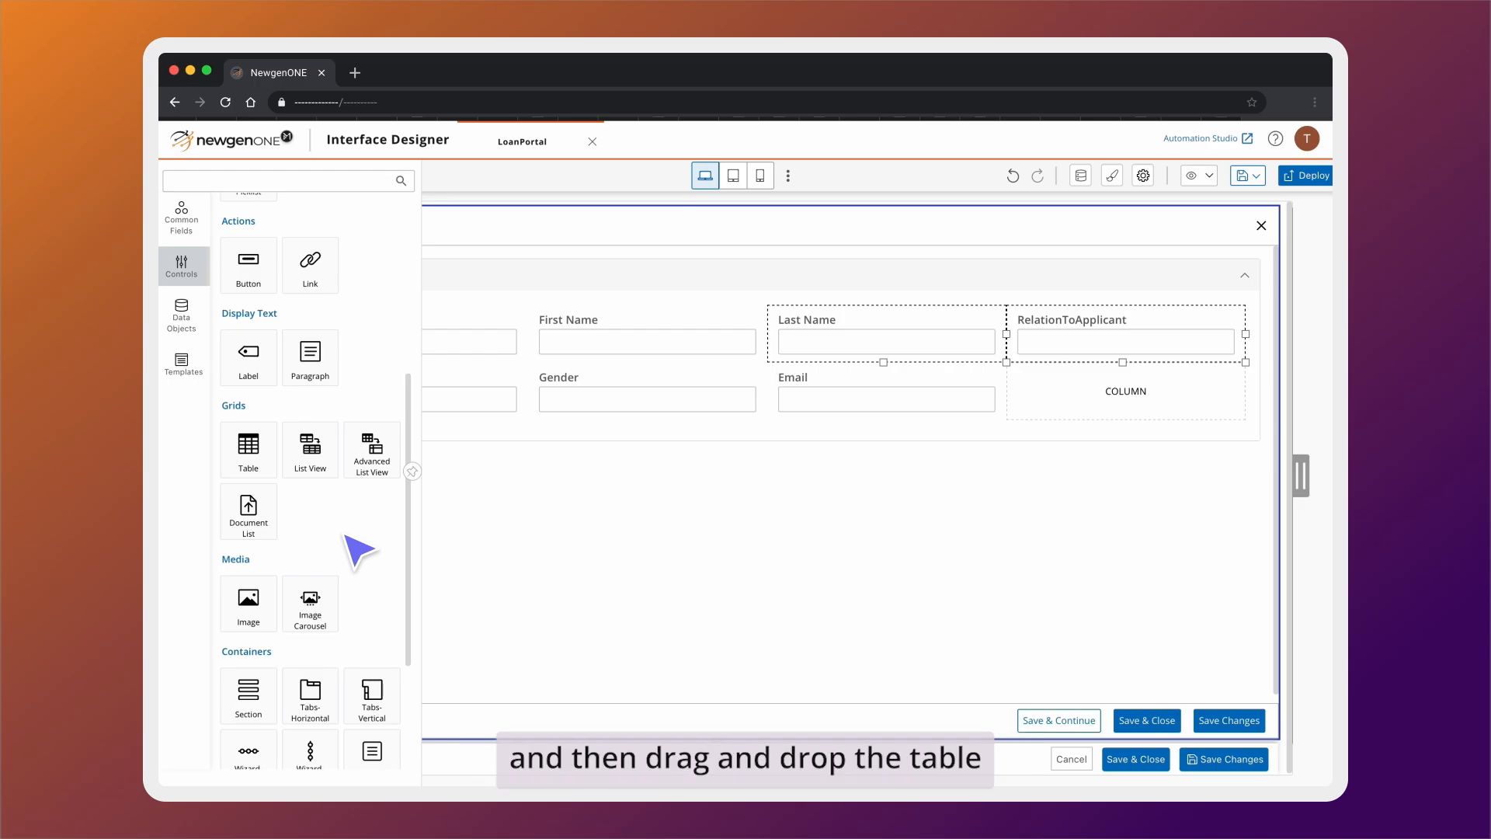
pyautogui.moveTo(248, 689); pyautogui.dragTo(567, 544)
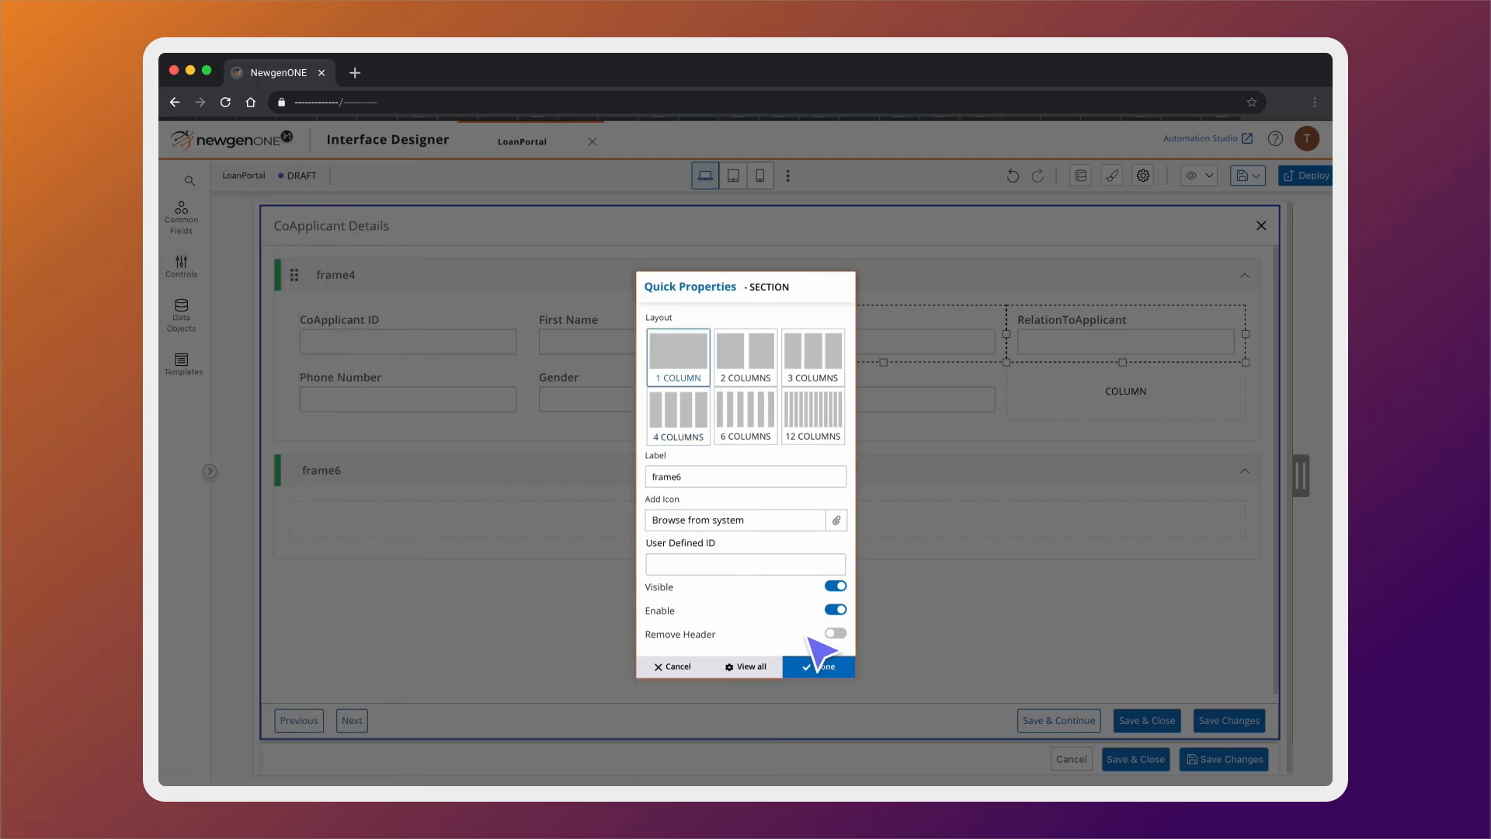
pyautogui.click(821, 666)
# Place a Table in the empty column of the new section with its default quick properties
pyautogui.click(182, 266)
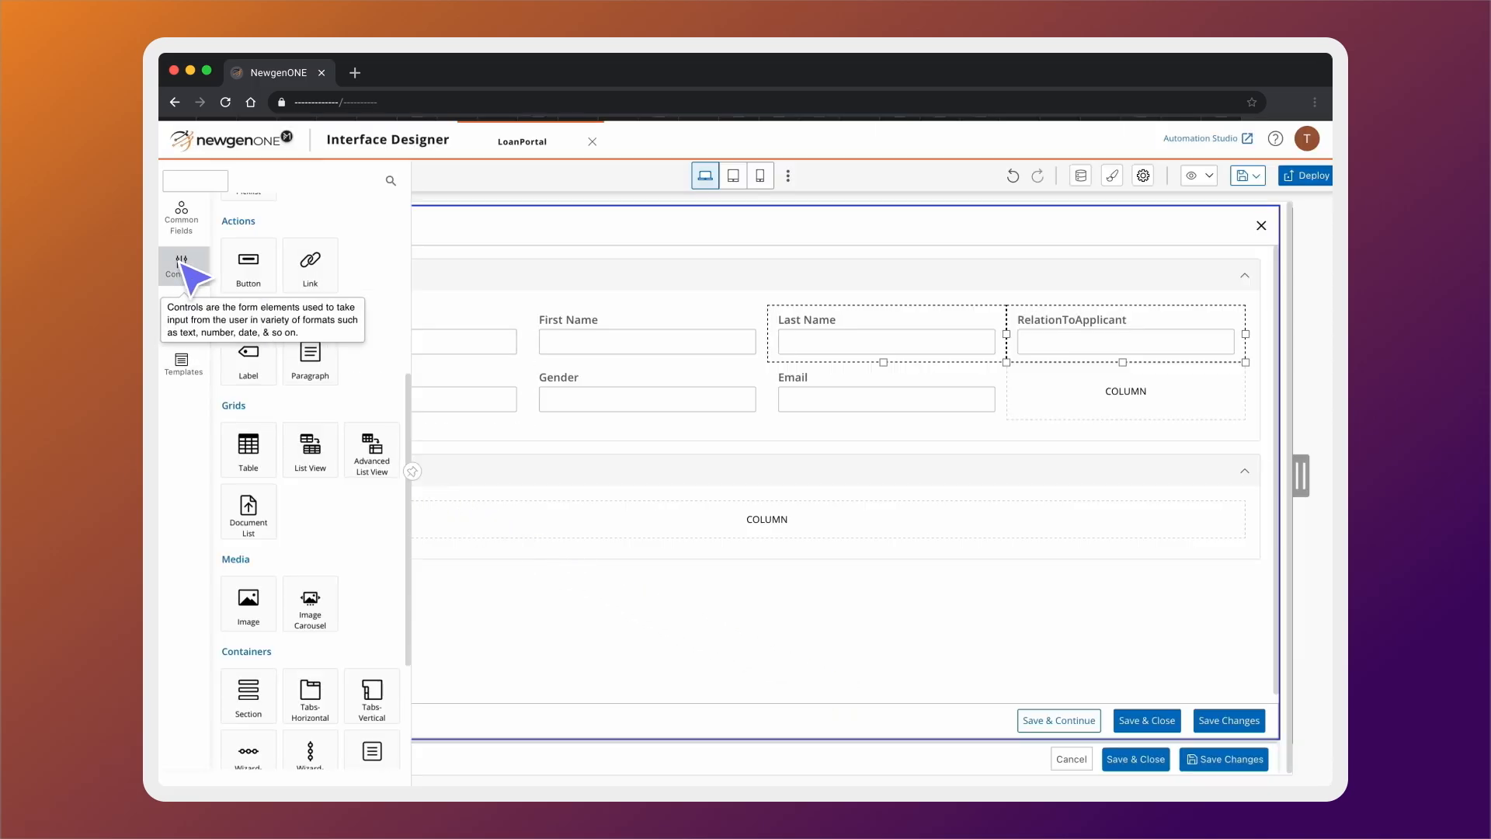
pyautogui.moveTo(246, 442); pyautogui.dragTo(508, 528)
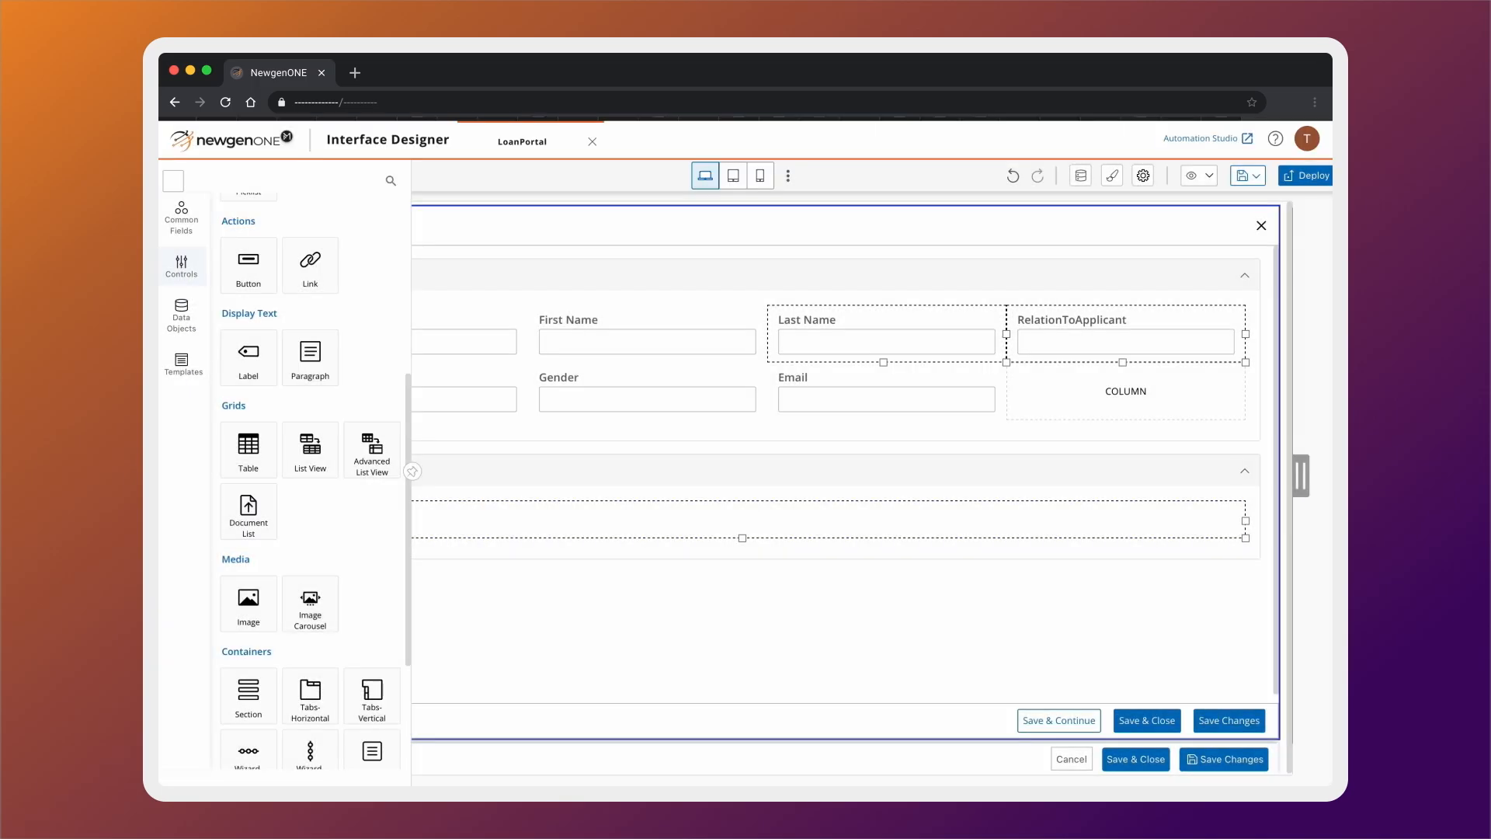
pyautogui.click(825, 562)
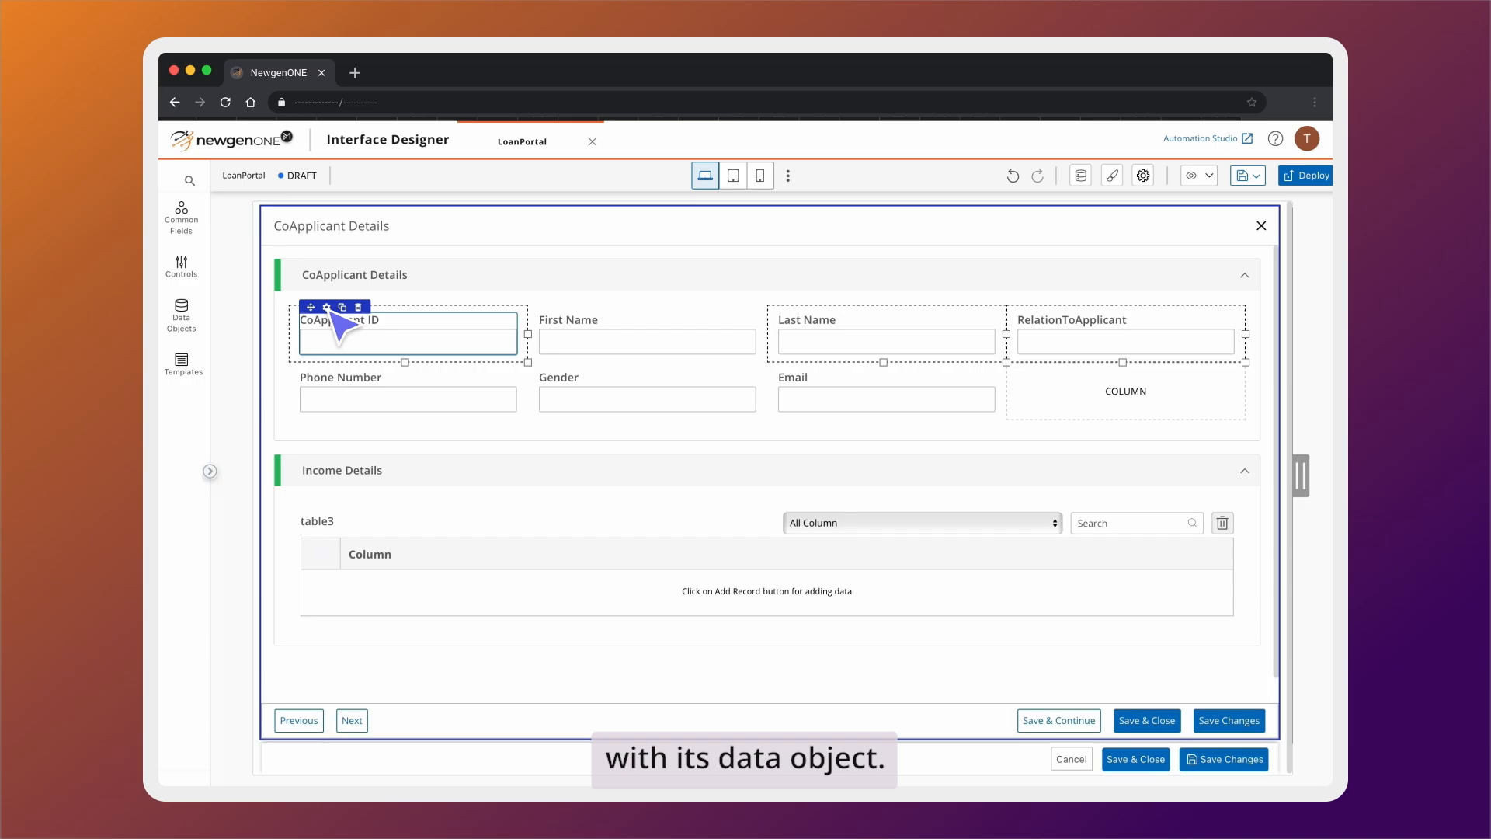
# Map the CoApplicant ID text box to coapplicant_id in coapplicant_details and save the mapping
pyautogui.click(327, 307)
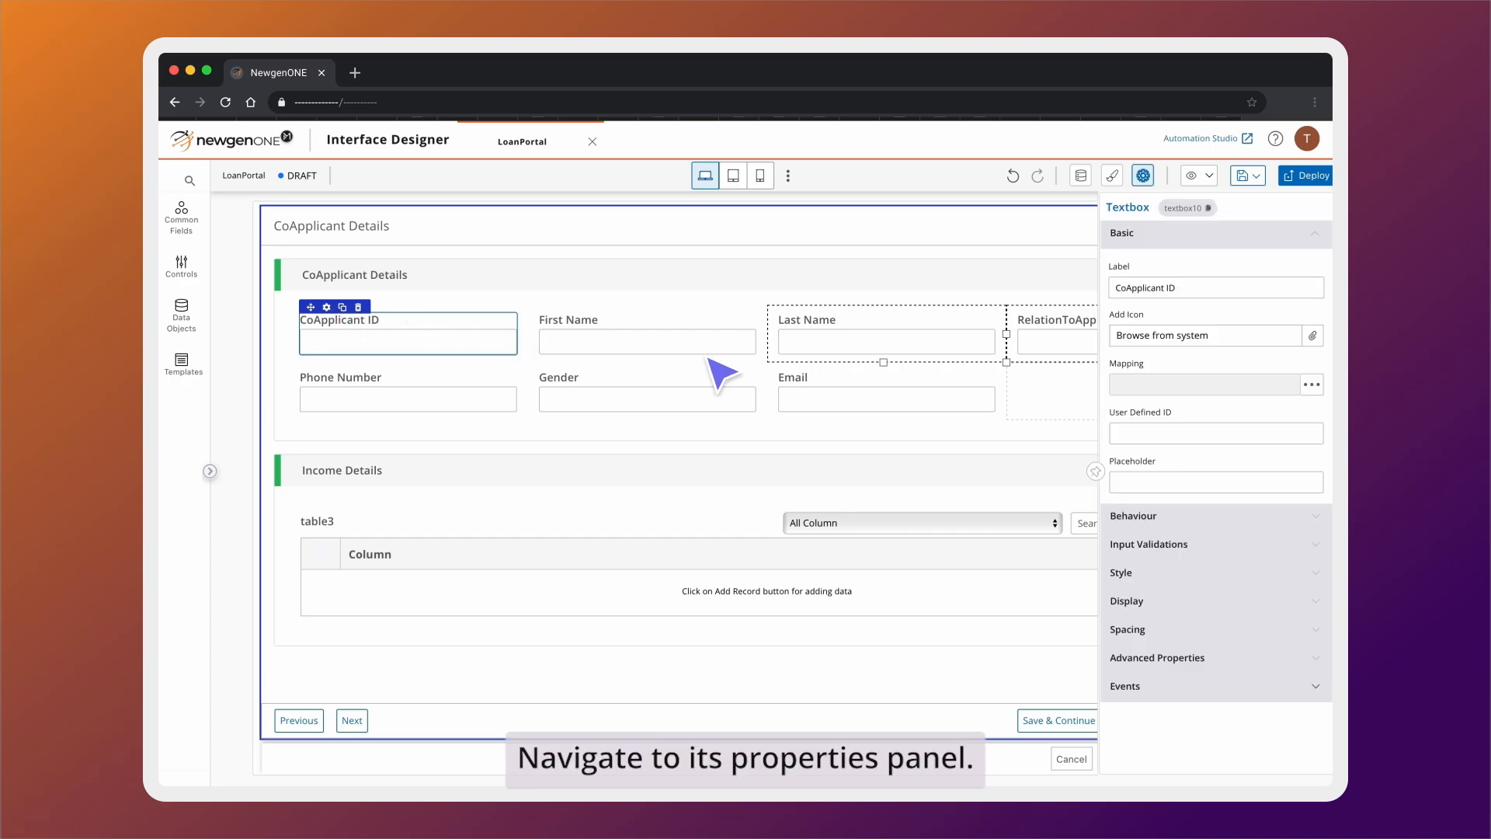
pyautogui.click(1312, 384)
pyautogui.moveTo(1126, 256)
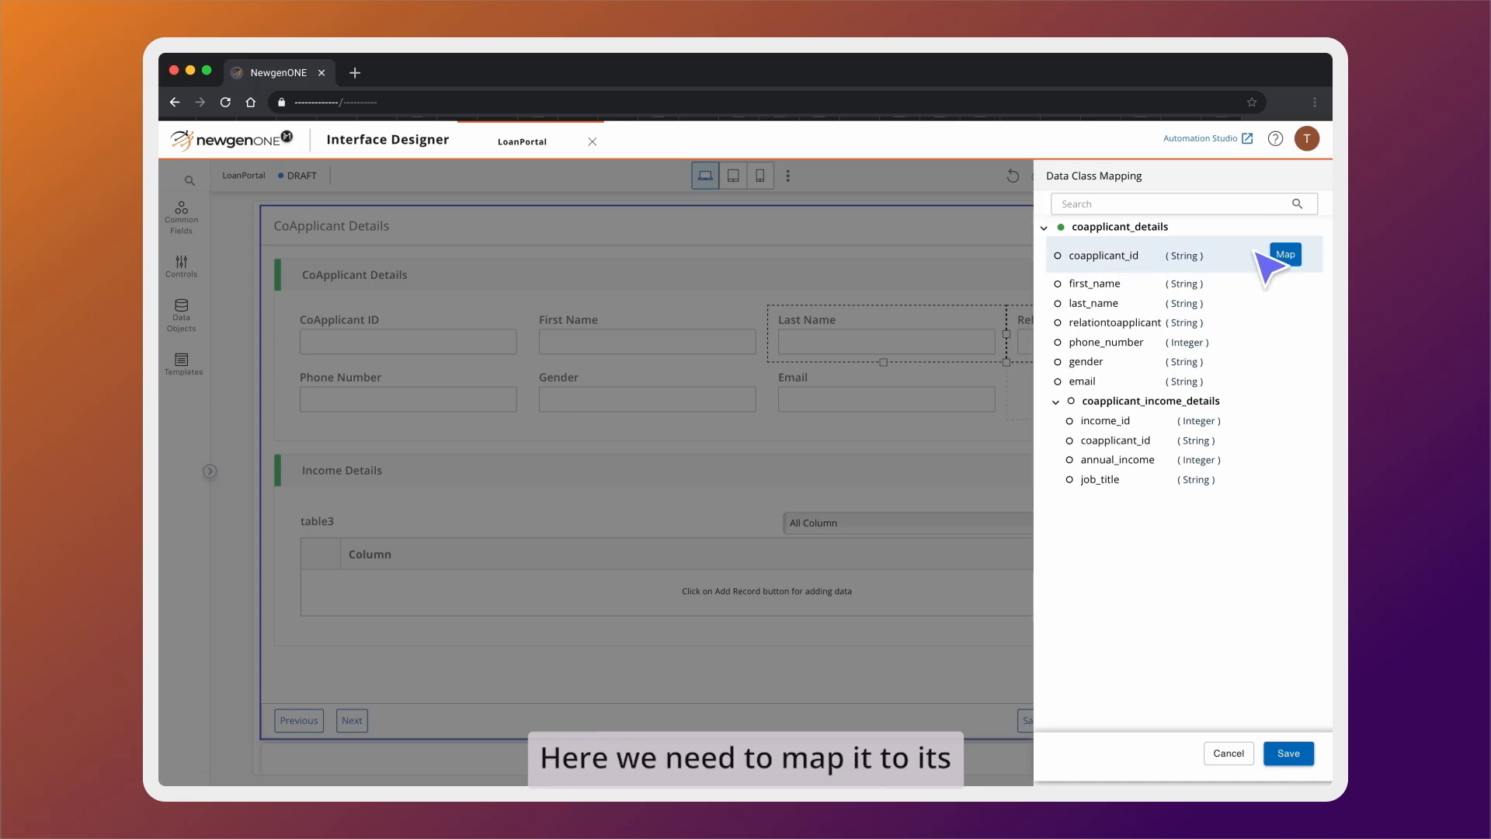
pyautogui.click(1285, 254)
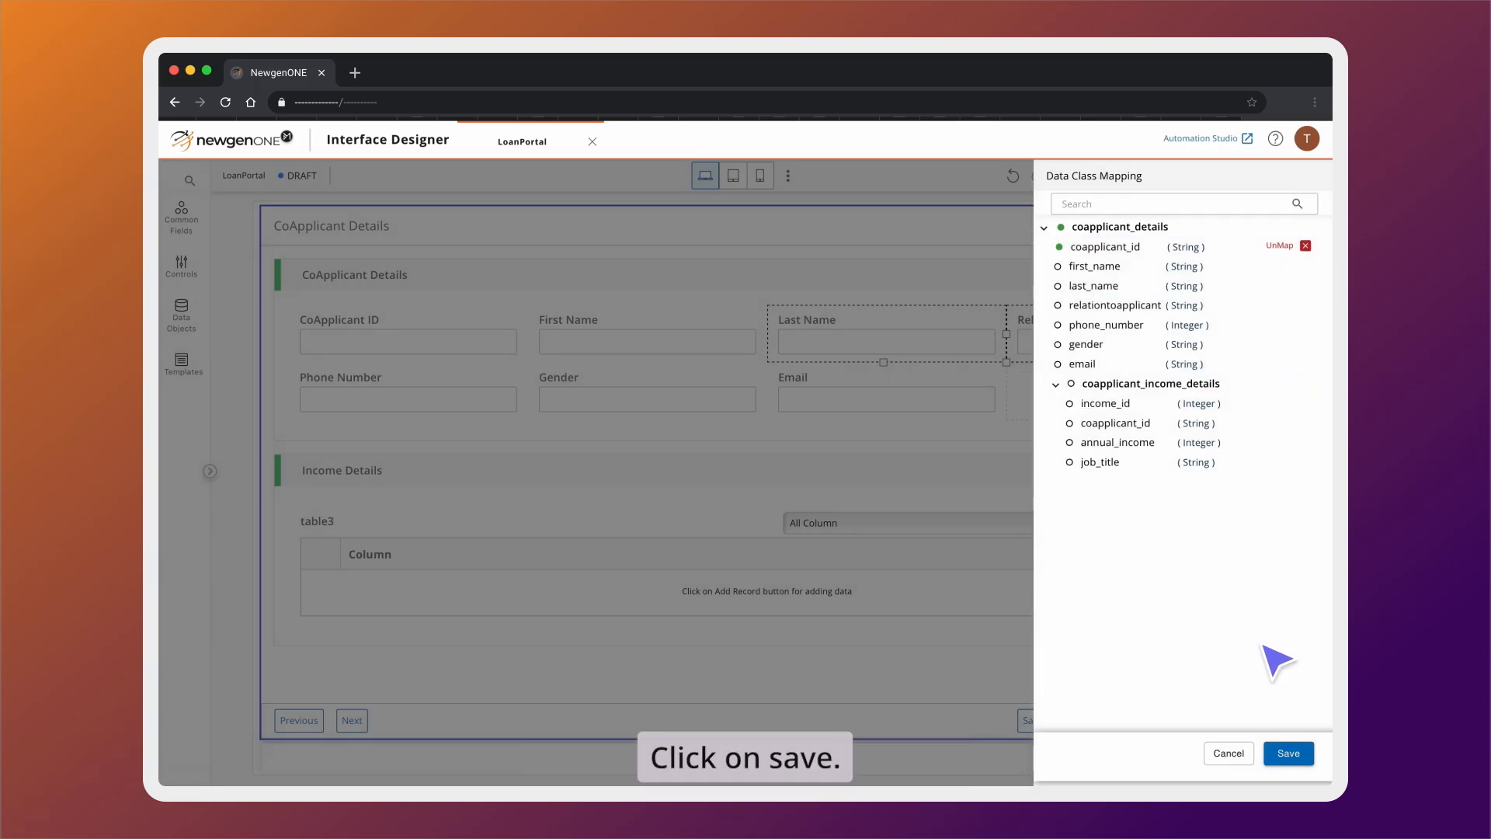
pyautogui.click(1288, 753)
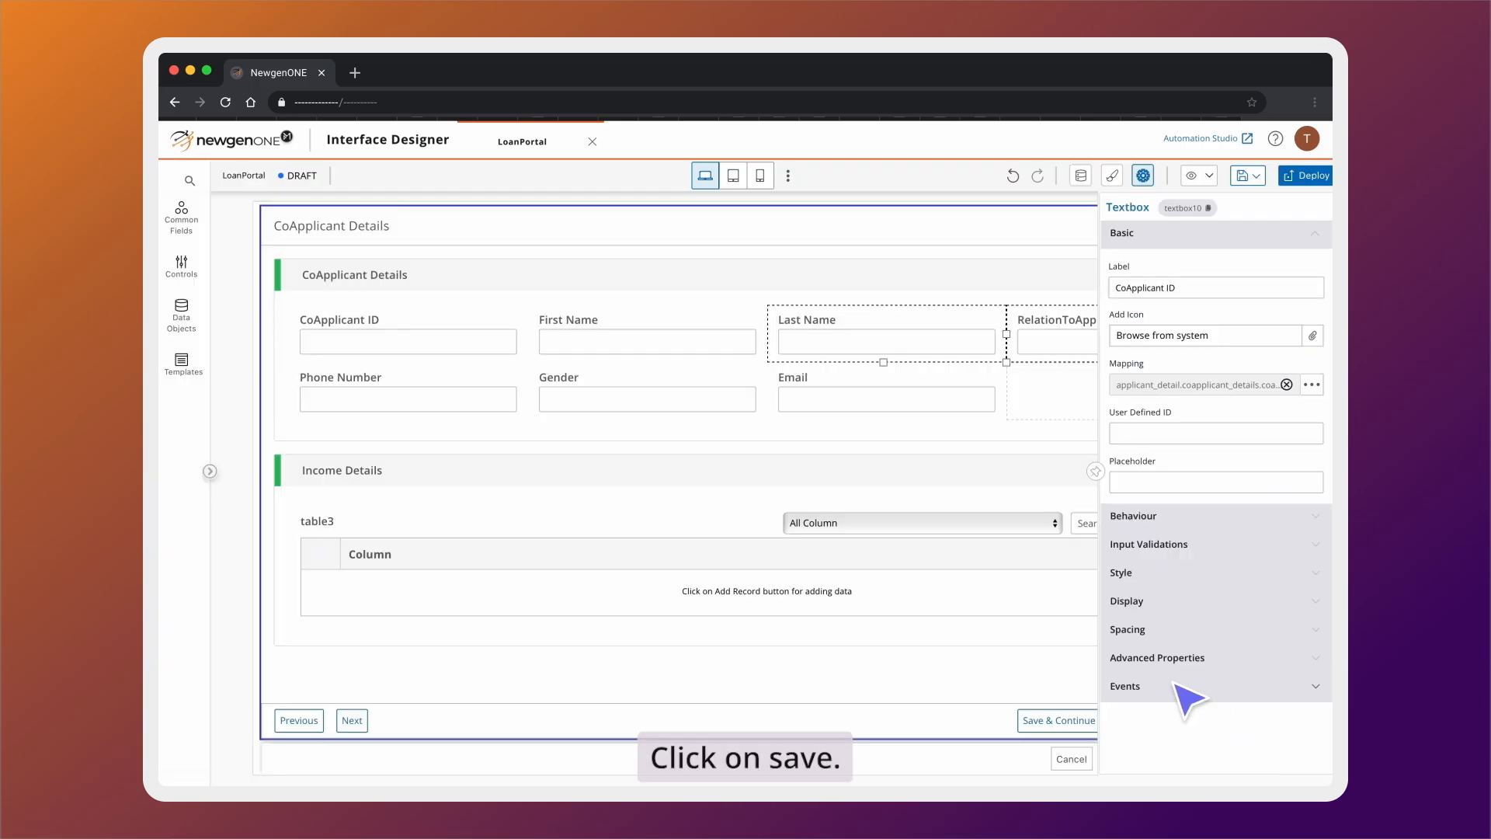
# Map the First Name text box to first_name in coapplicant_details and save the mapping
pyautogui.click(620, 326)
pyautogui.click(633, 339)
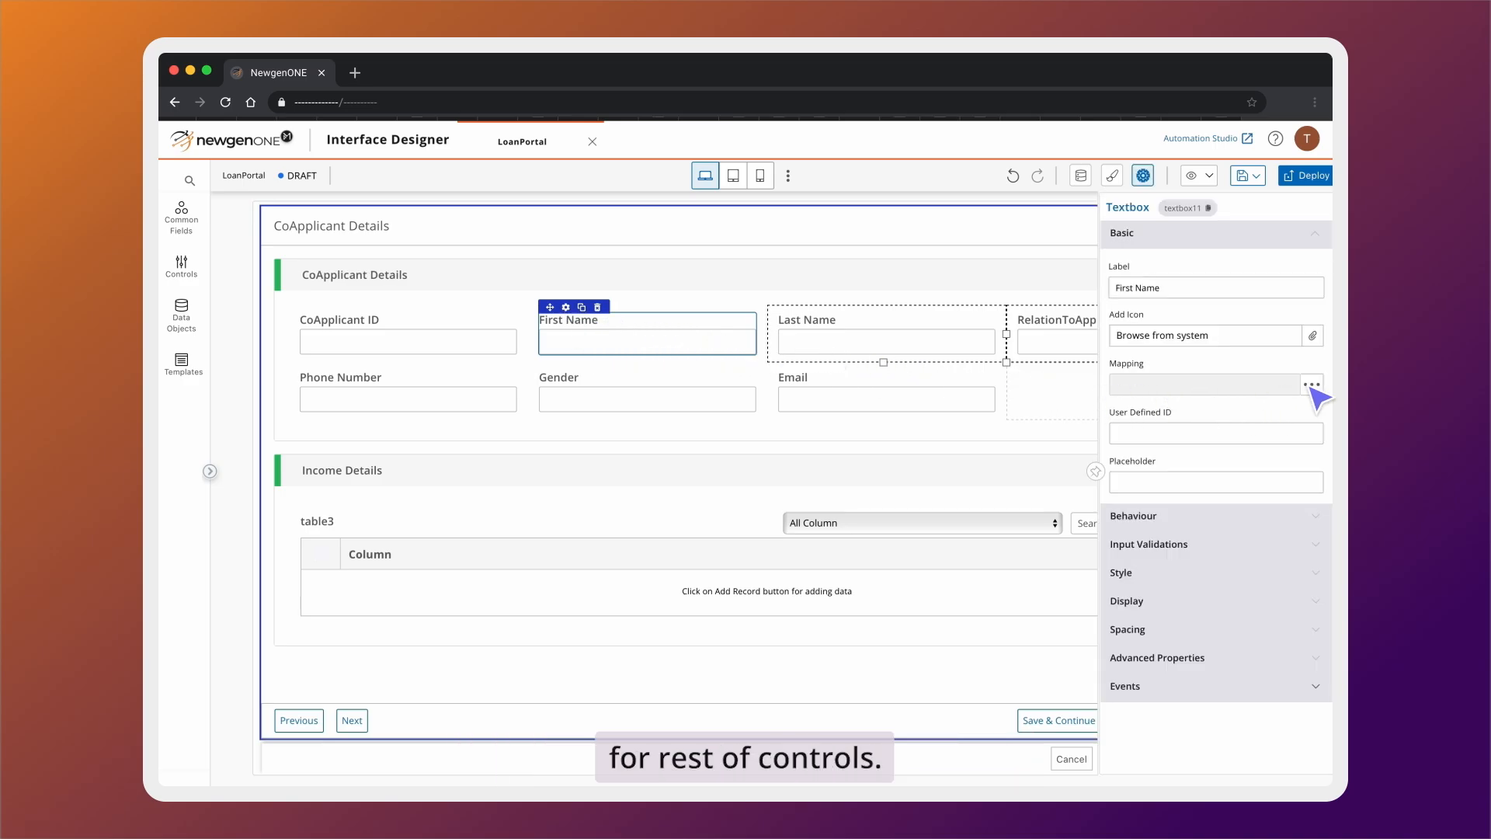
pyautogui.click(1311, 388)
pyautogui.click(1282, 266)
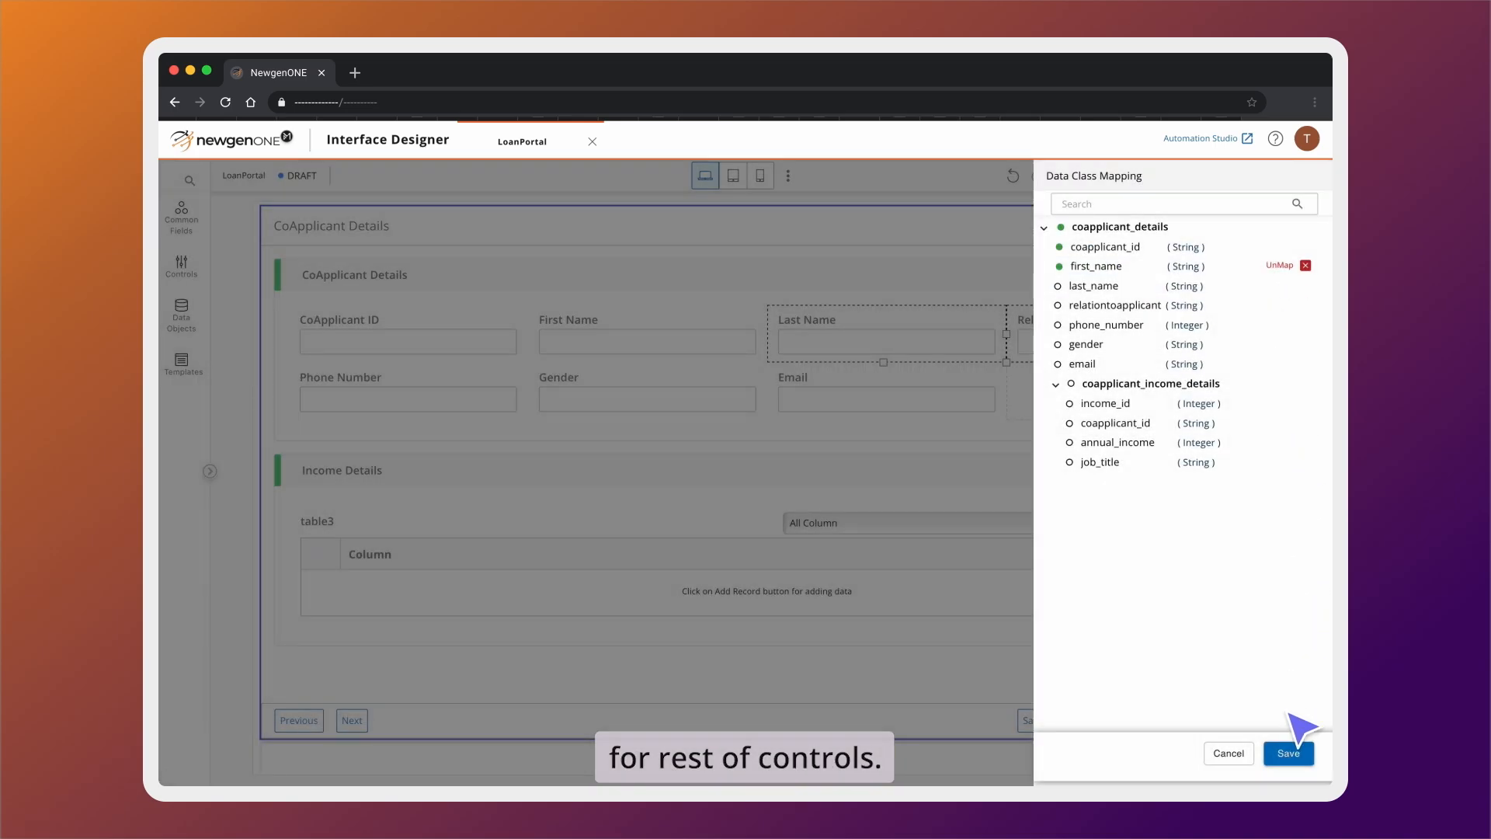
pyautogui.click(1289, 751)
# Map the Last Name text box to last_name in coapplicant_details and save the mapping
pyautogui.click(872, 333)
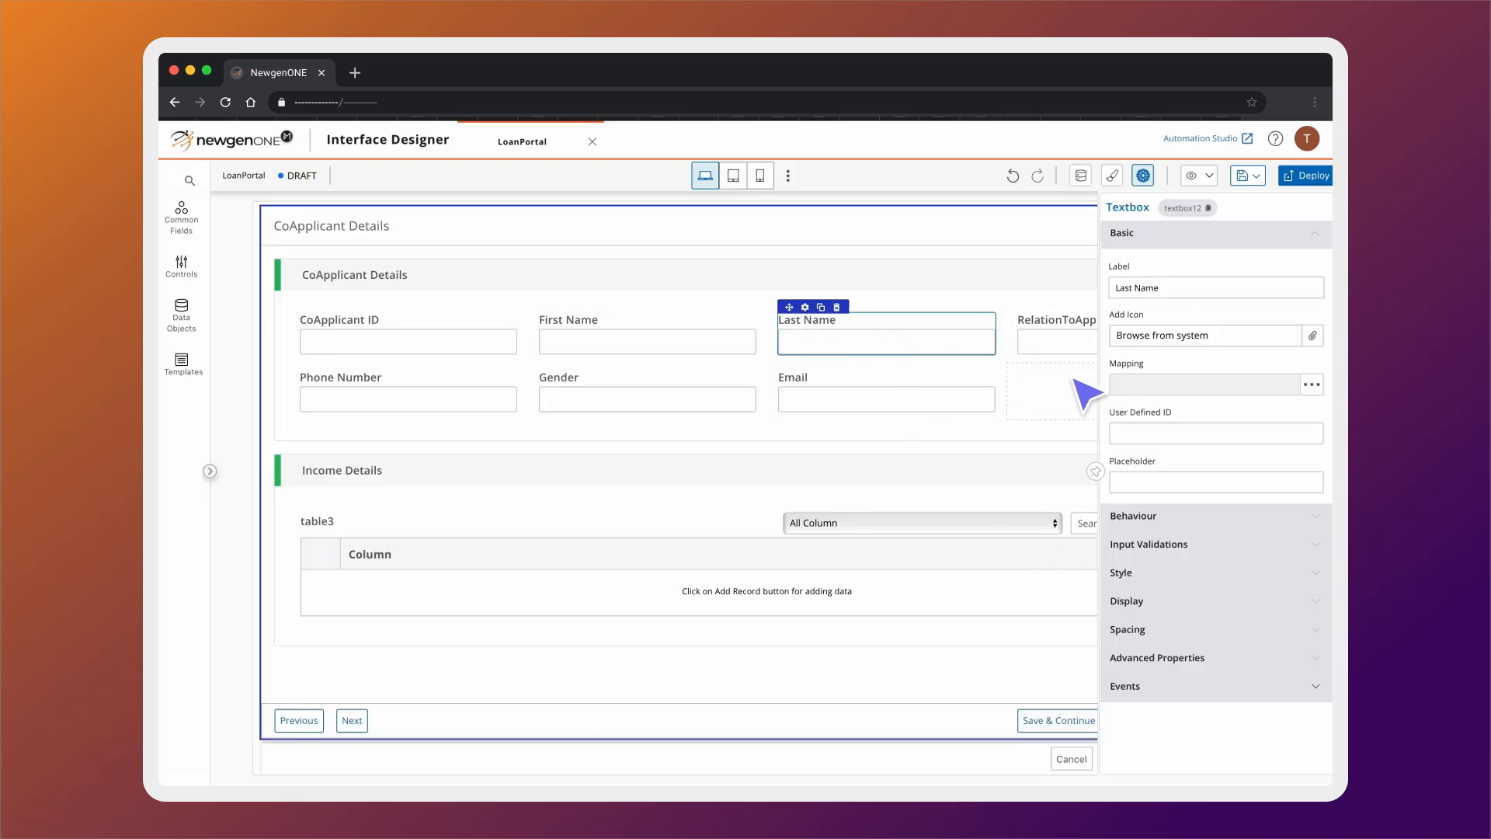
pyautogui.click(1311, 384)
pyautogui.click(1281, 286)
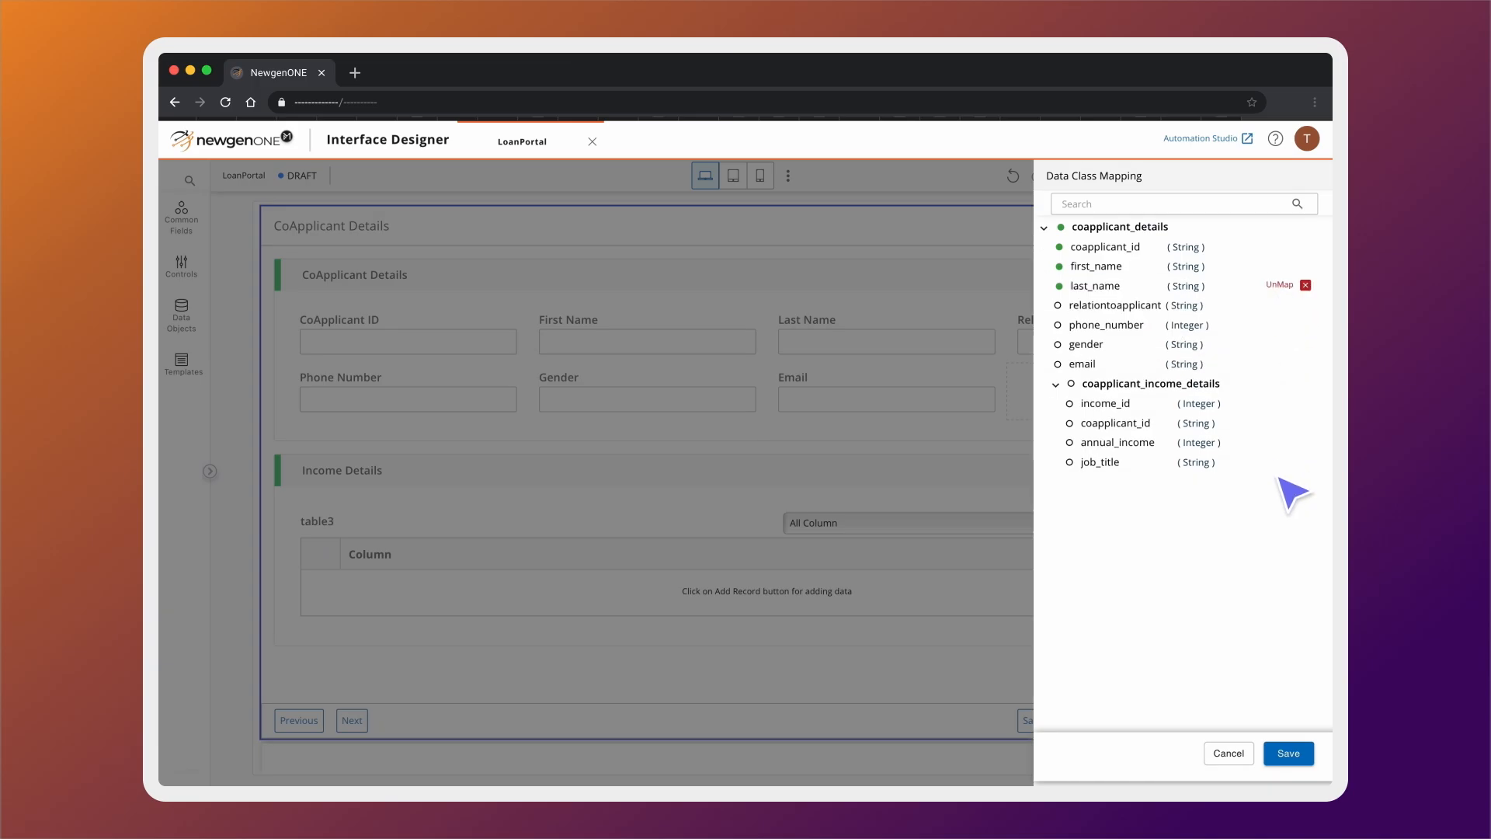
pyautogui.click(1289, 752)
# Map the RelationToApplicant text box to relationtoapplicant in coapplicant_details and save the mapping
pyautogui.click(1043, 330)
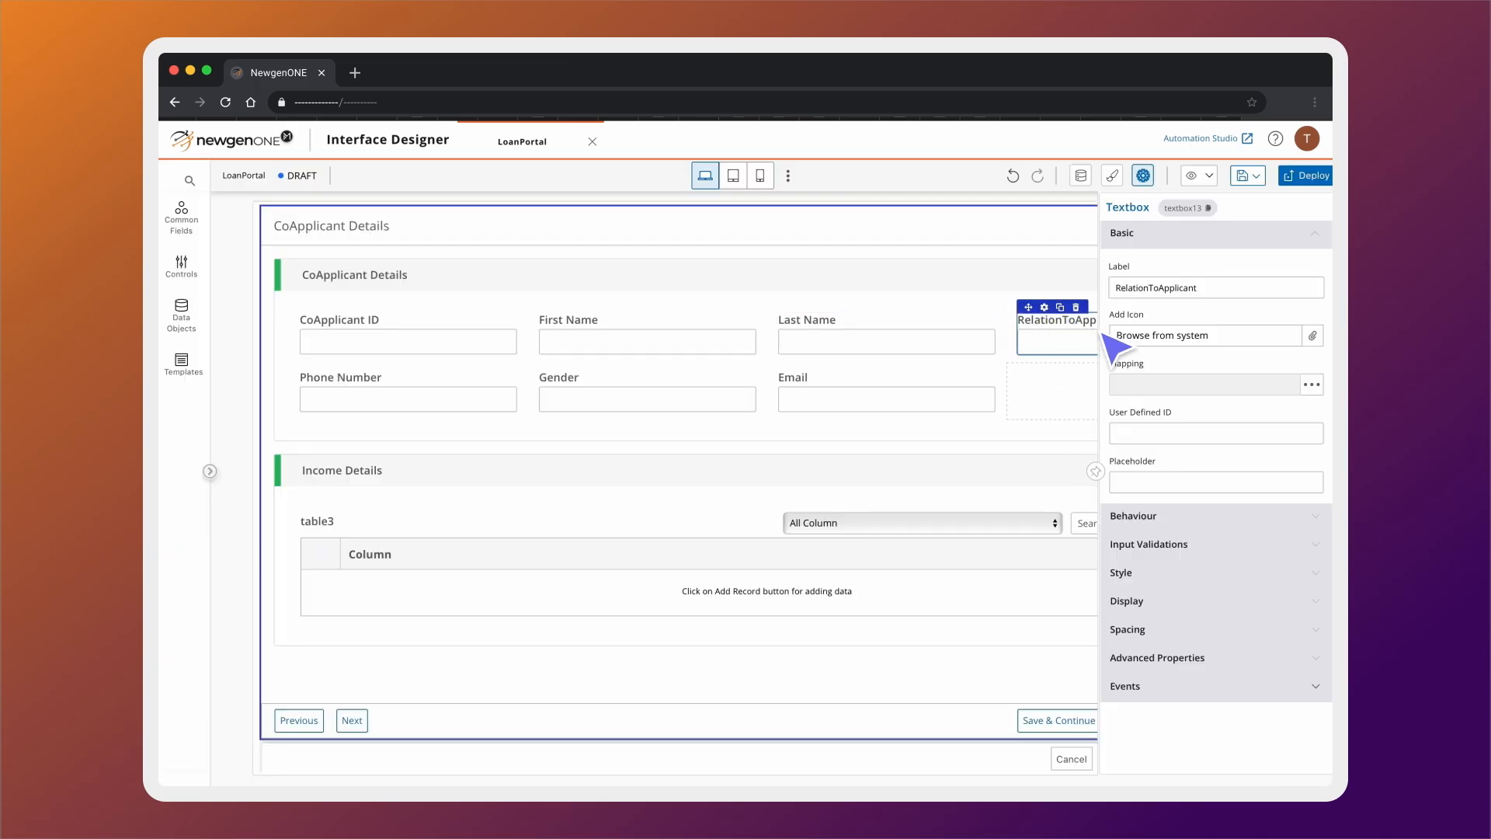
pyautogui.click(1311, 385)
pyautogui.click(1281, 307)
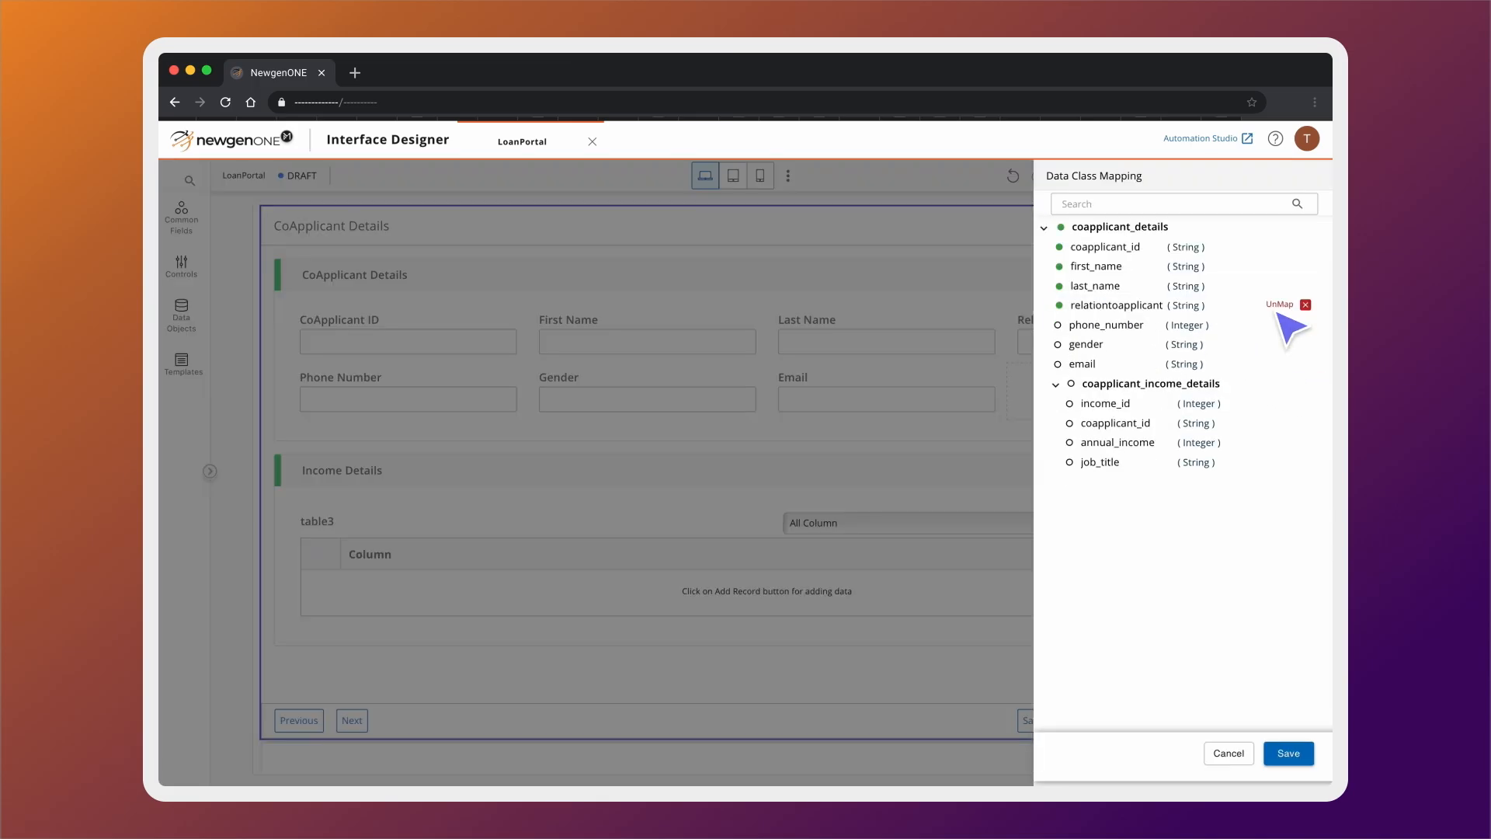
pyautogui.click(1288, 753)
# Map the Phone Number text box to phone_number in coapplicant_details and save the mapping
pyautogui.click(331, 371)
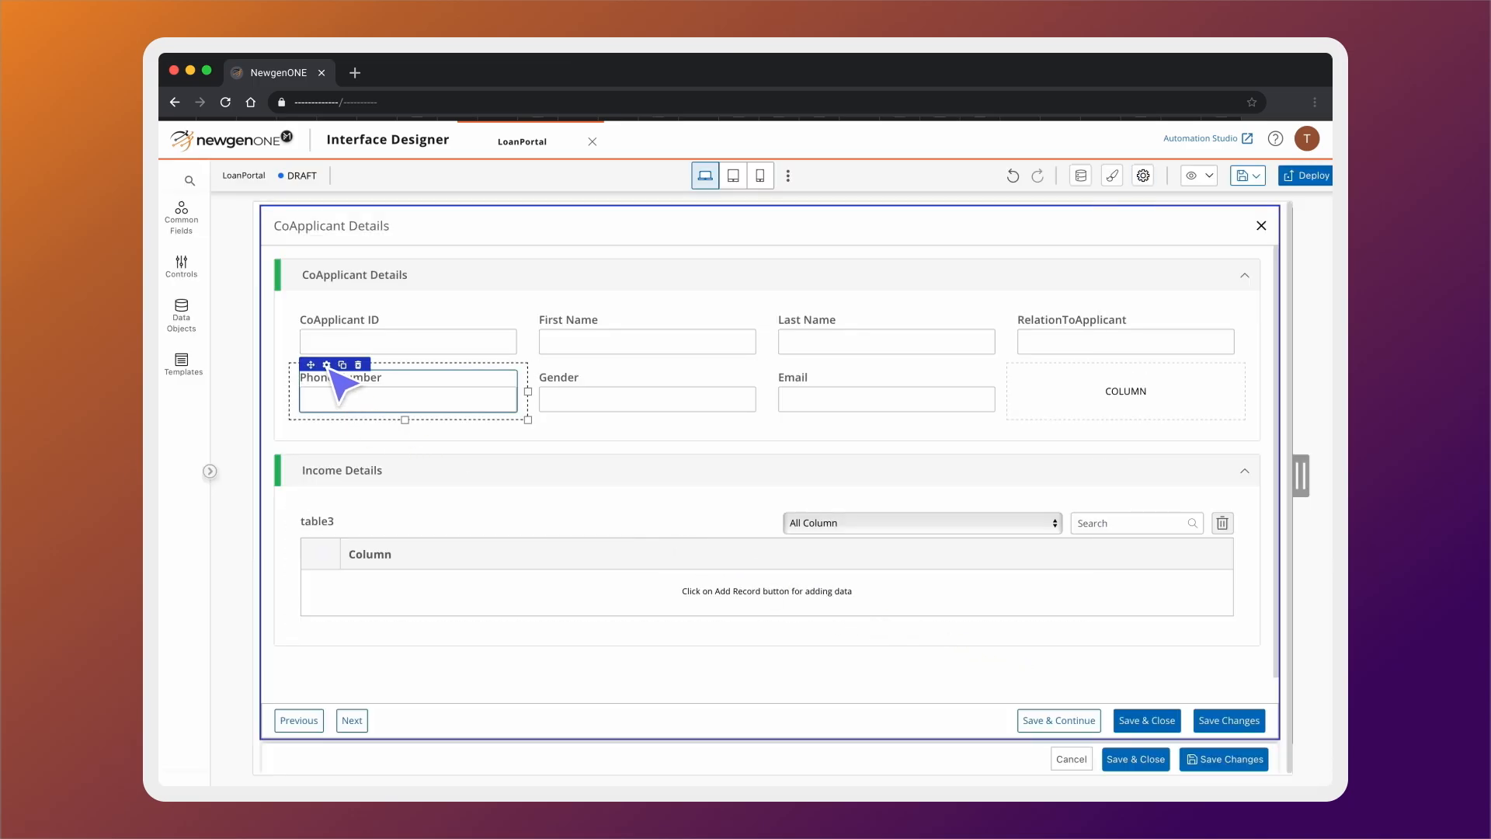
pyautogui.click(1314, 389)
pyautogui.moveTo(1157, 342)
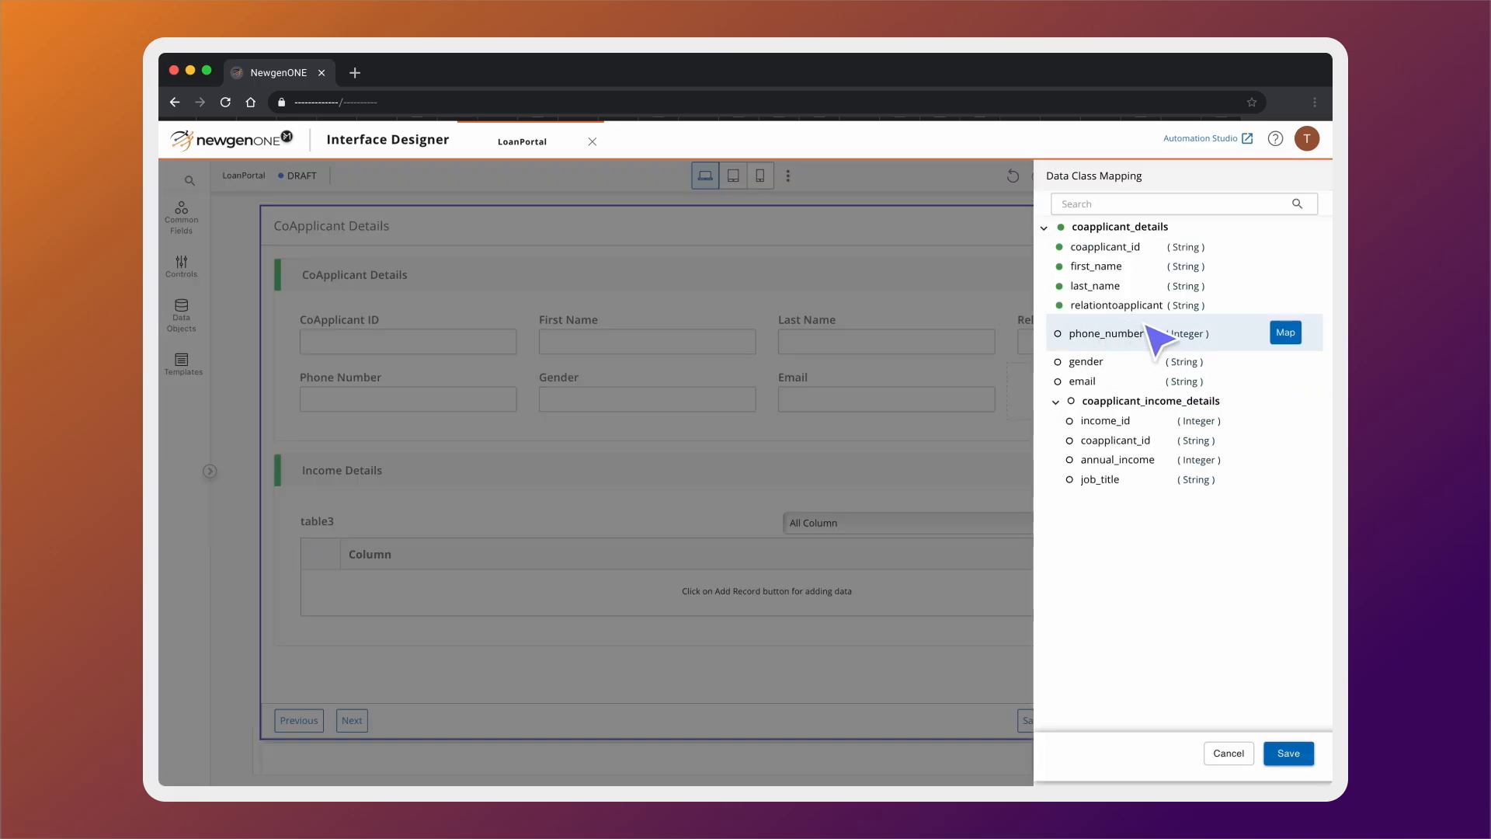
pyautogui.click(1285, 333)
pyautogui.click(1289, 753)
# Map the Gender text box to gender in coapplicant_details and save the mapping
pyautogui.click(602, 395)
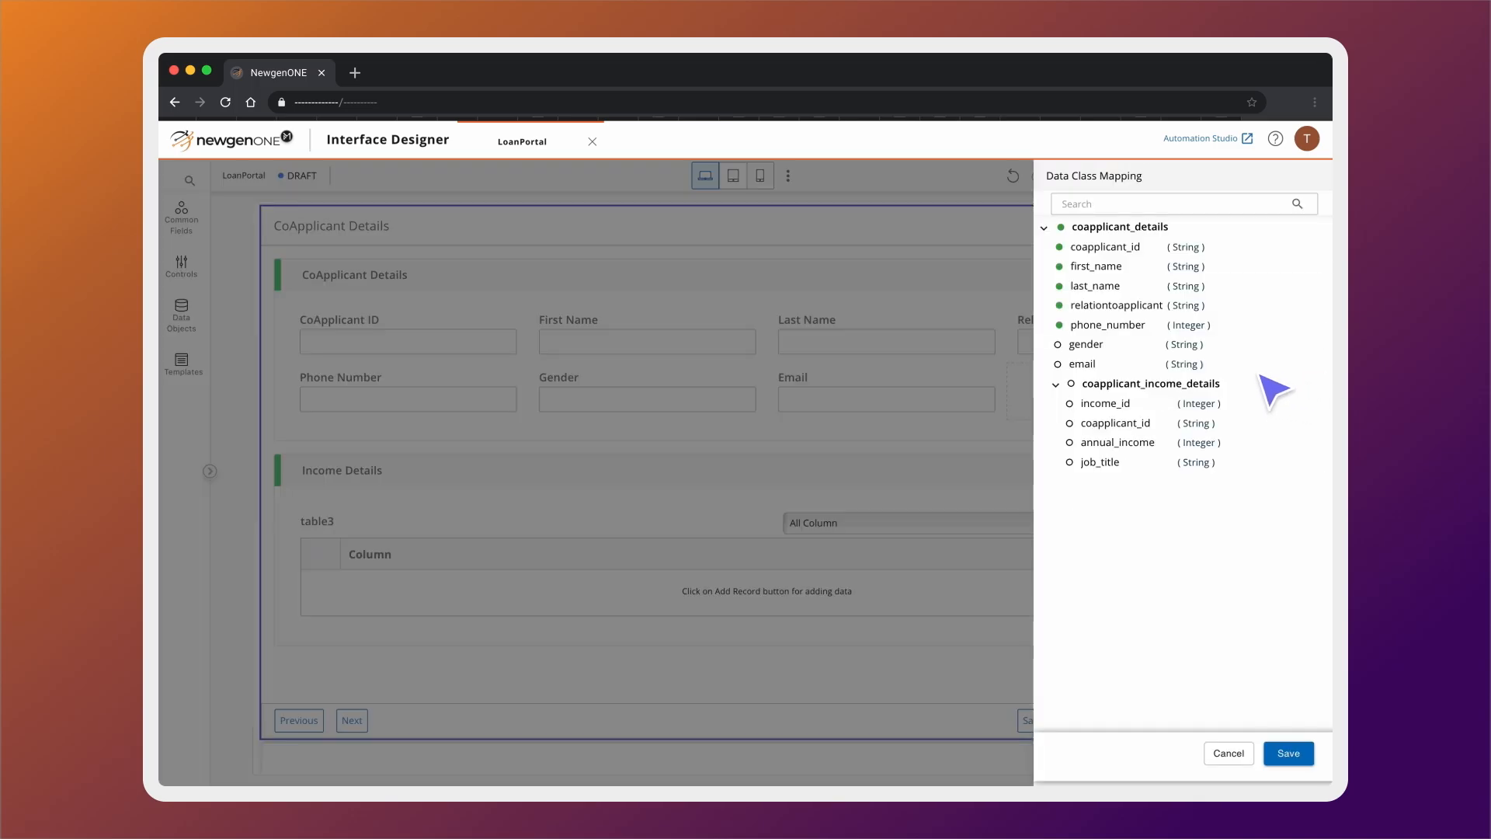
pyautogui.click(1091, 344)
pyautogui.click(1288, 754)
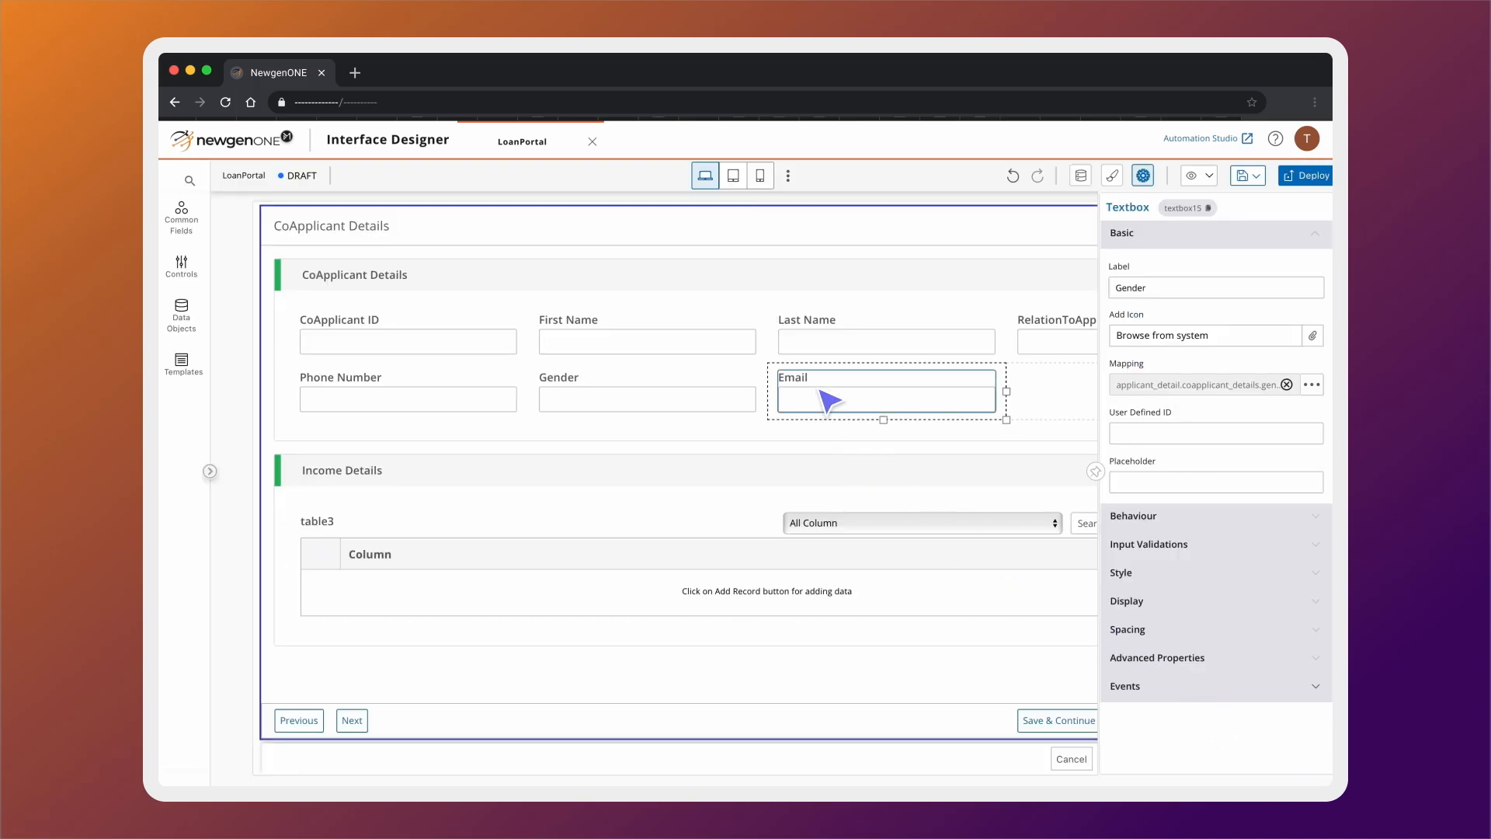
# Map the Email text box to email in coapplicant_details and save the mapping
pyautogui.click(872, 390)
pyautogui.click(1311, 386)
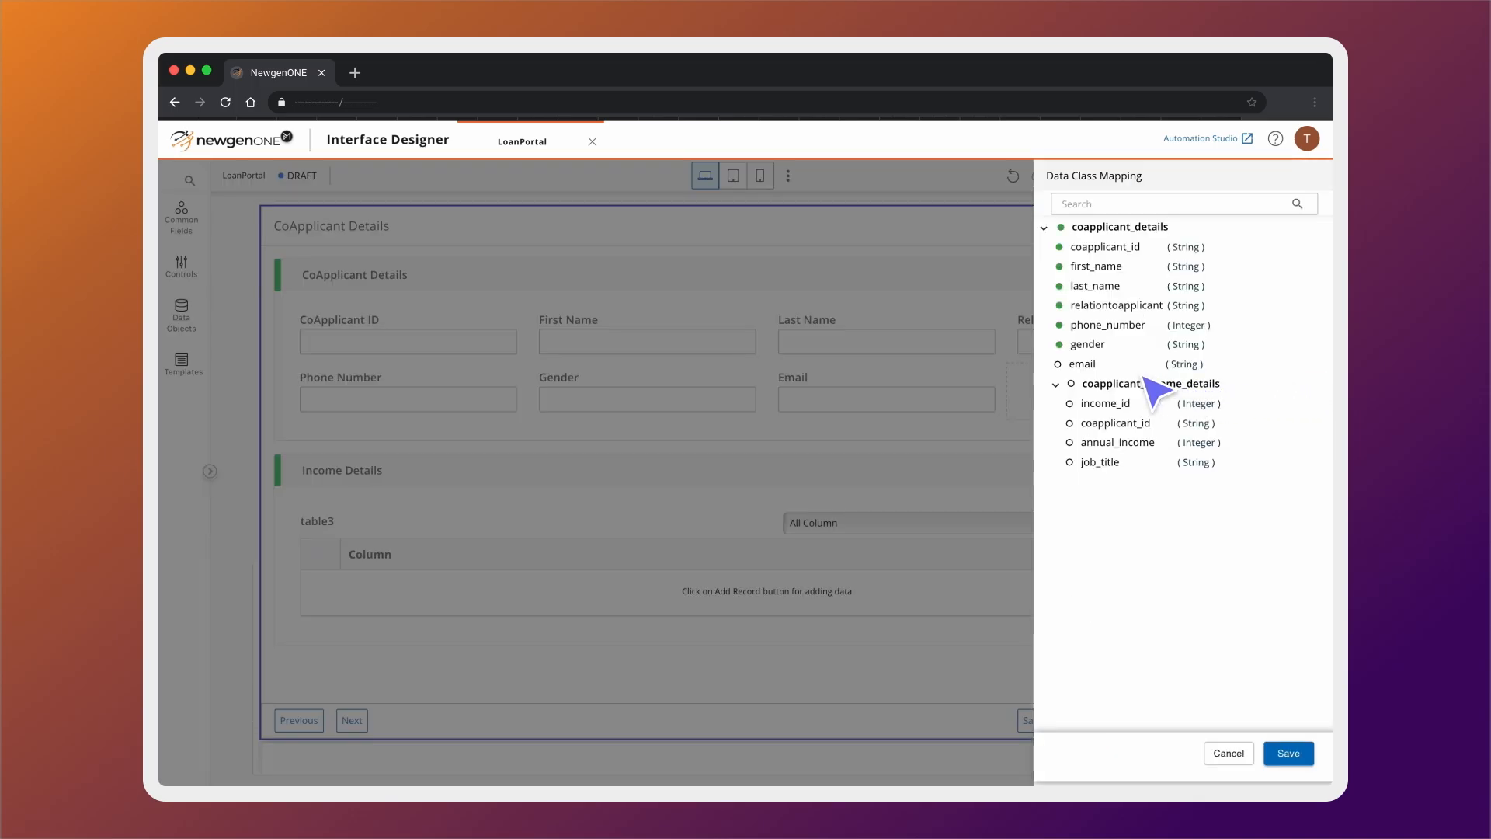
pyautogui.click(1281, 376)
pyautogui.click(1287, 752)
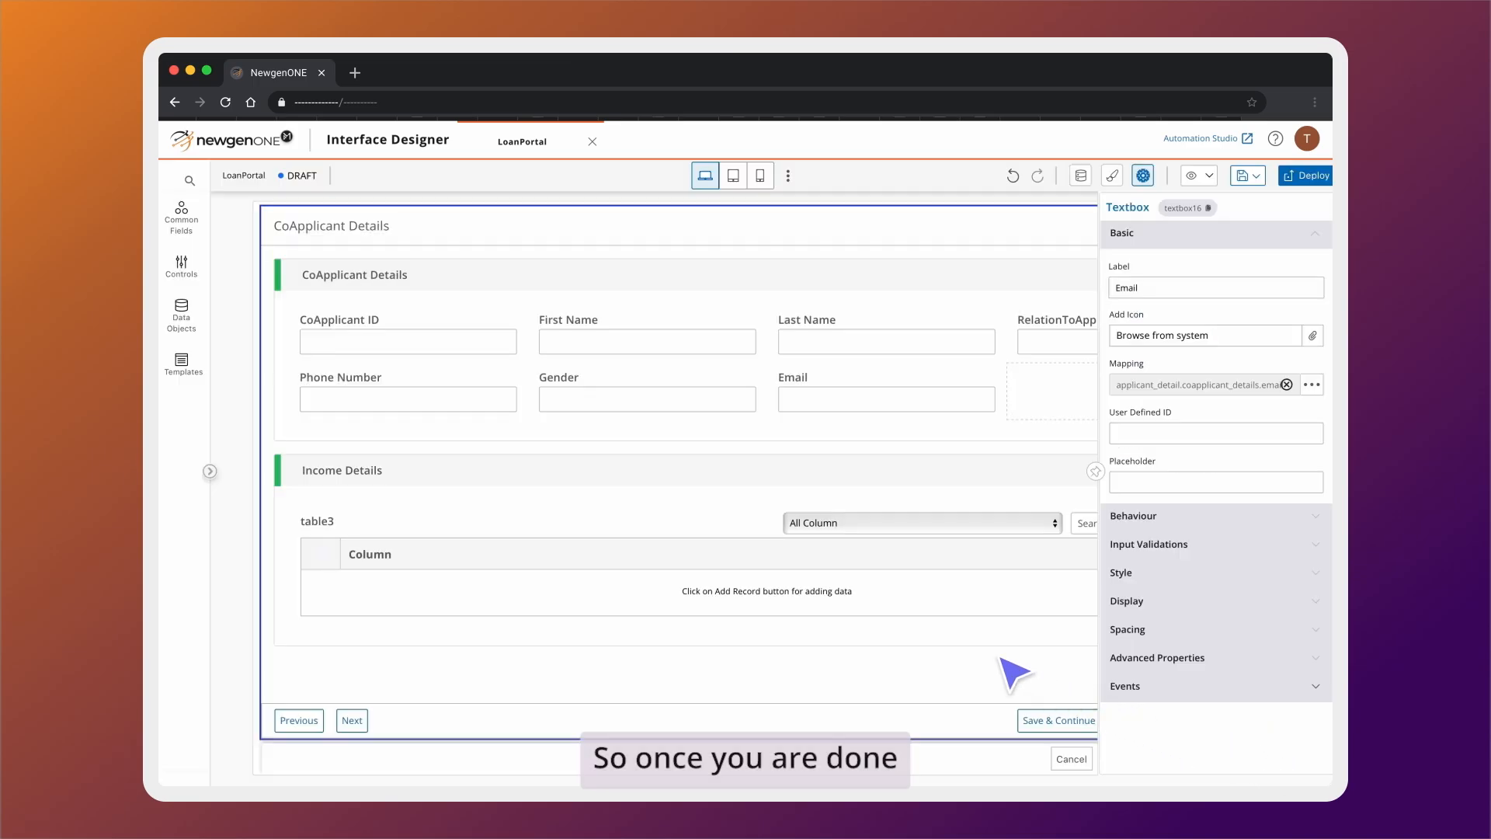
# Map the table in the Income Details section to the coapplicant_income_details data object and save the mapping
pyautogui.click(767, 512)
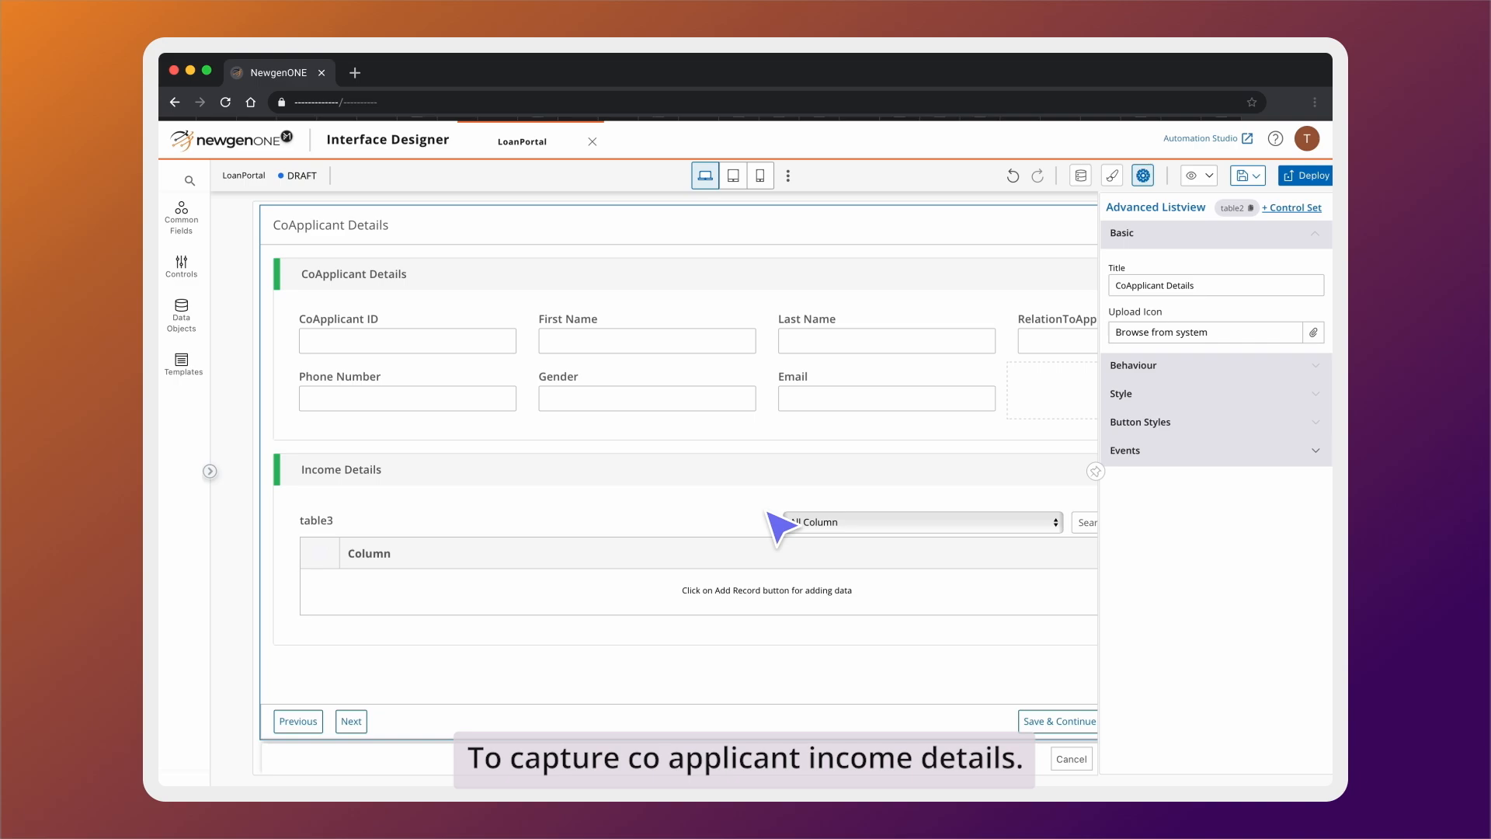
pyautogui.click(333, 517)
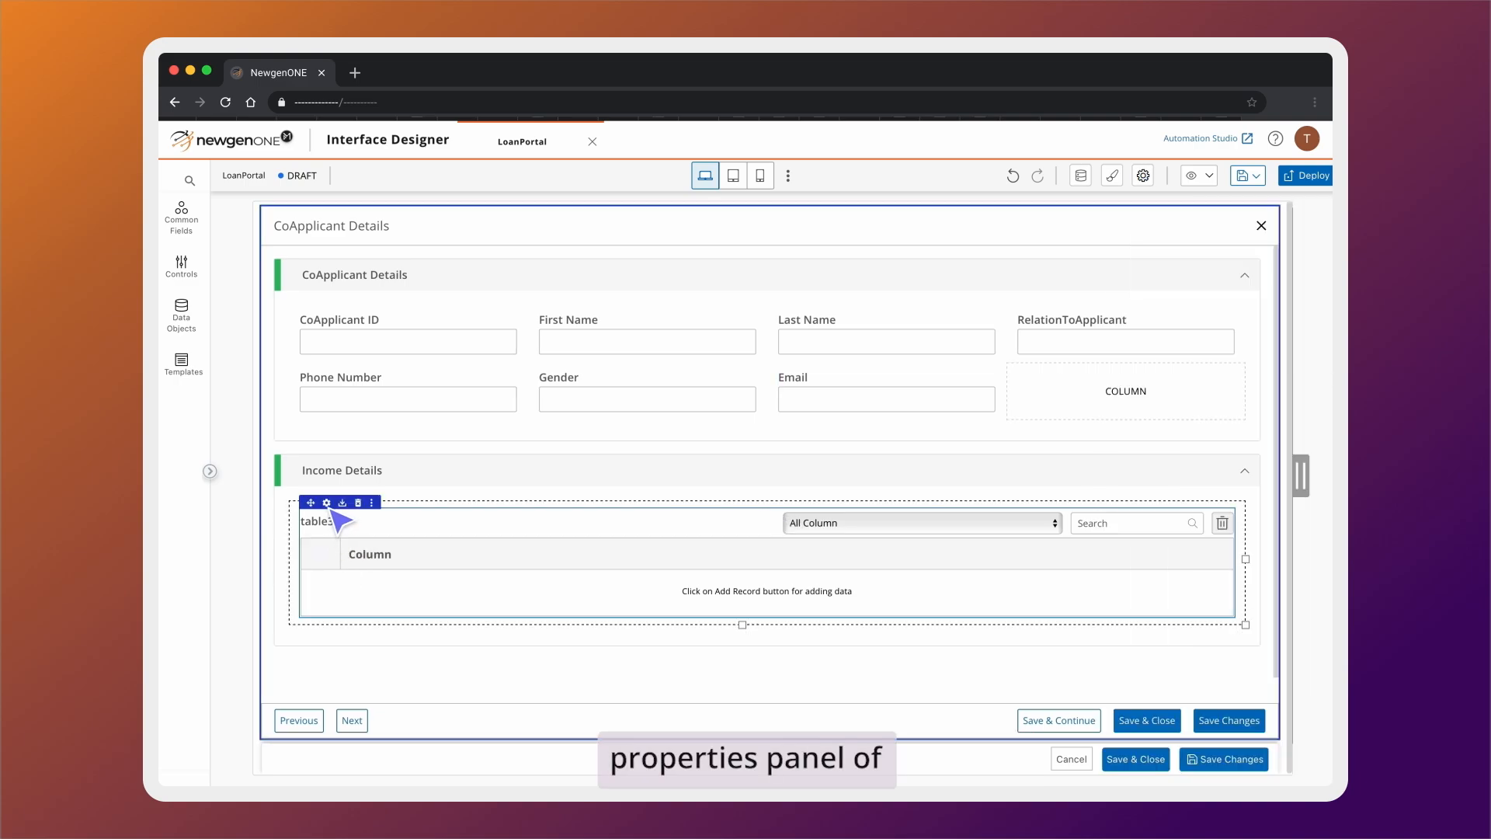
pyautogui.click(327, 503)
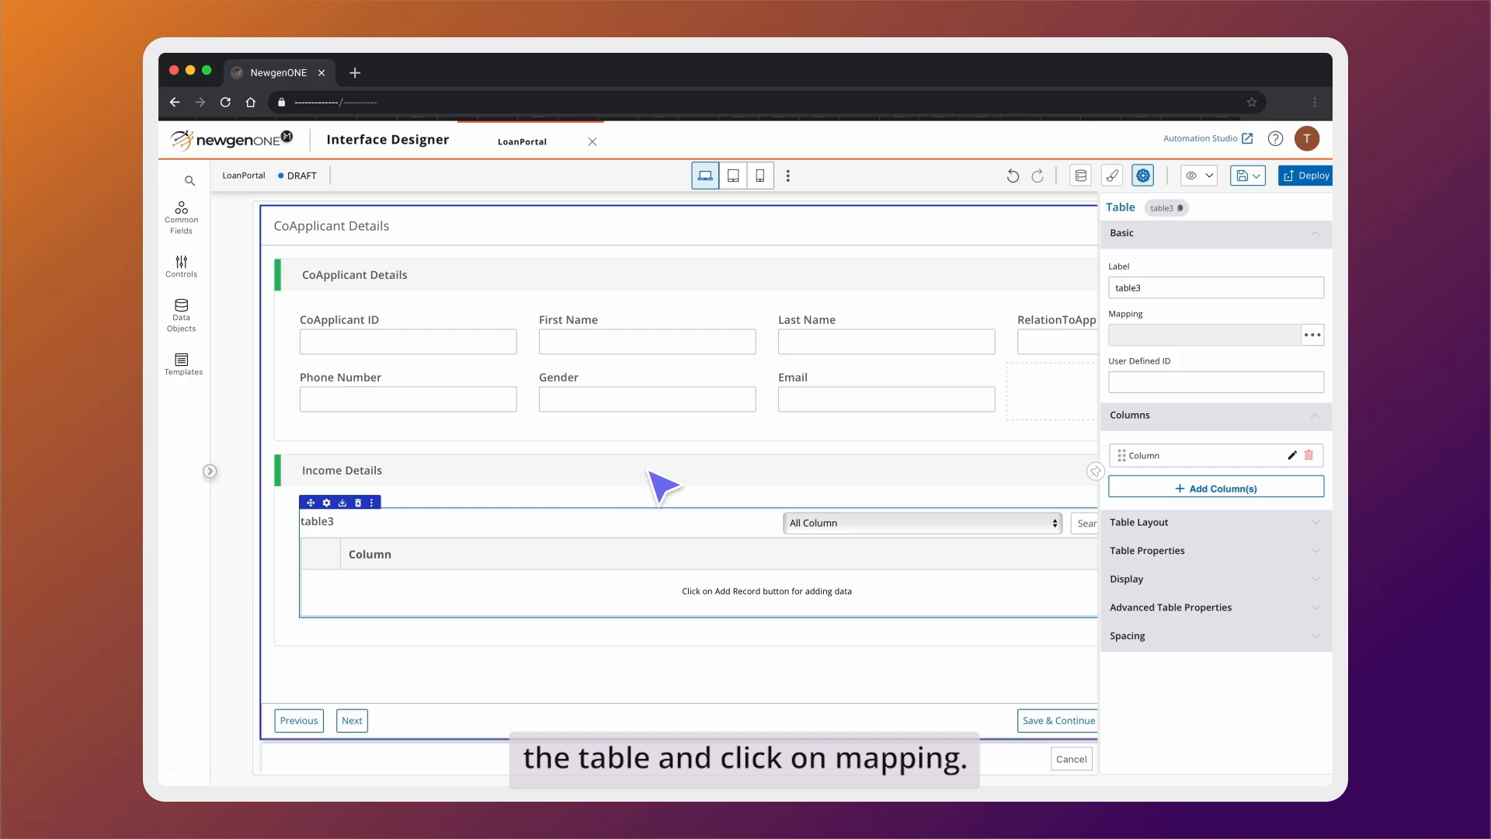
pyautogui.click(1312, 334)
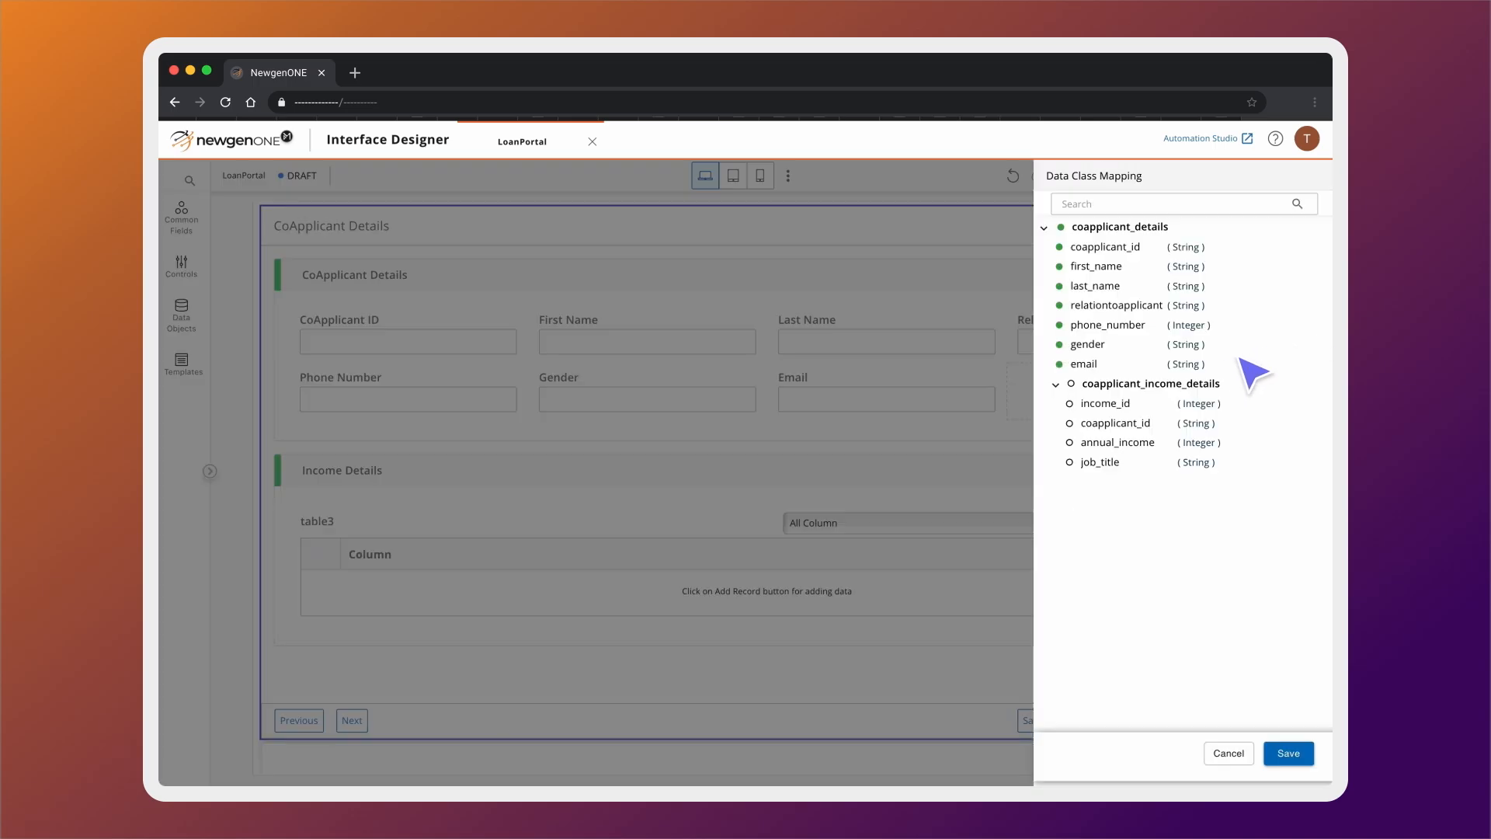
pyautogui.click(1105, 389)
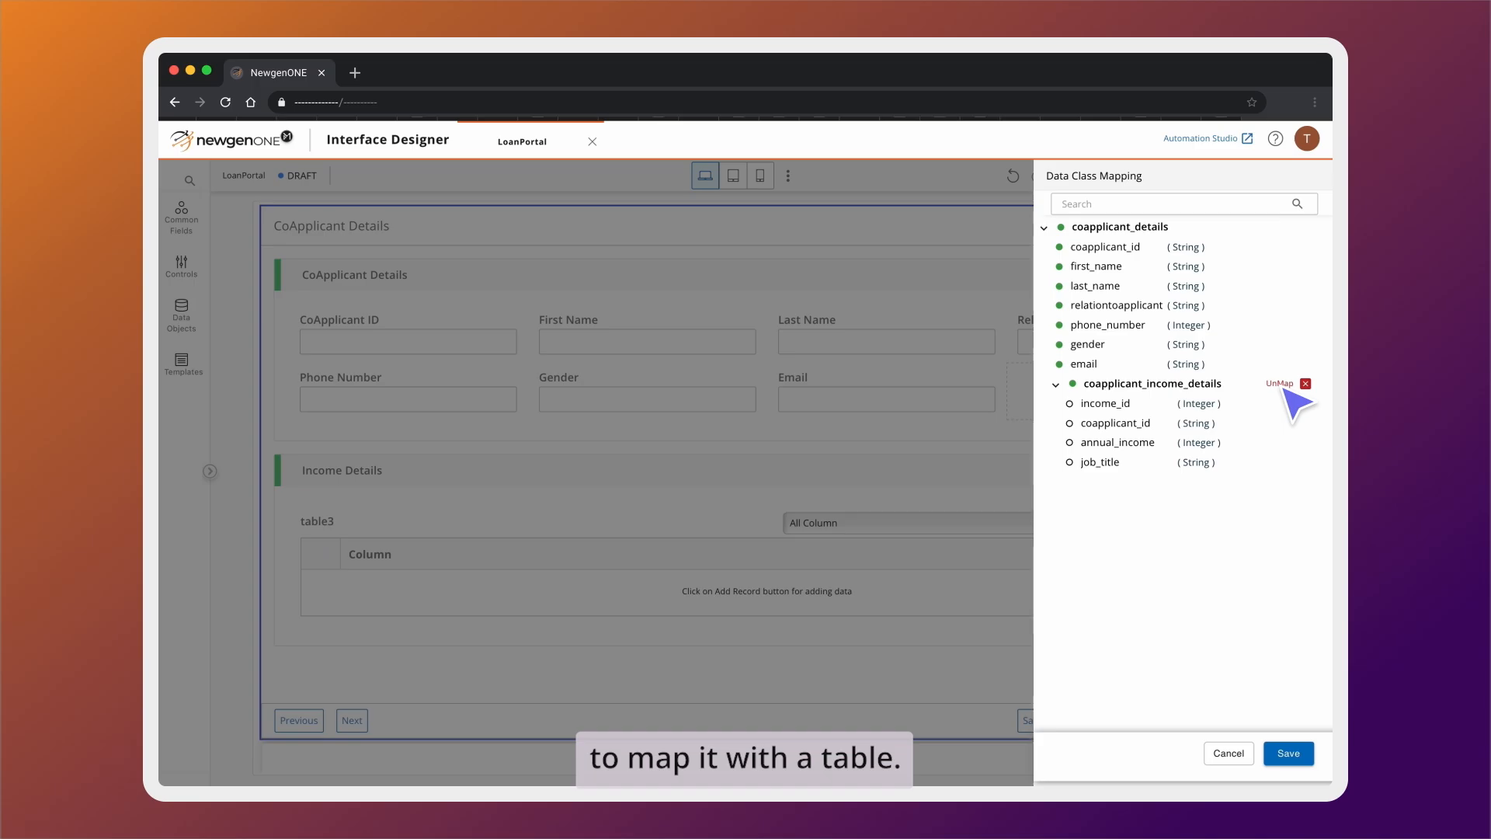
pyautogui.click(1288, 753)
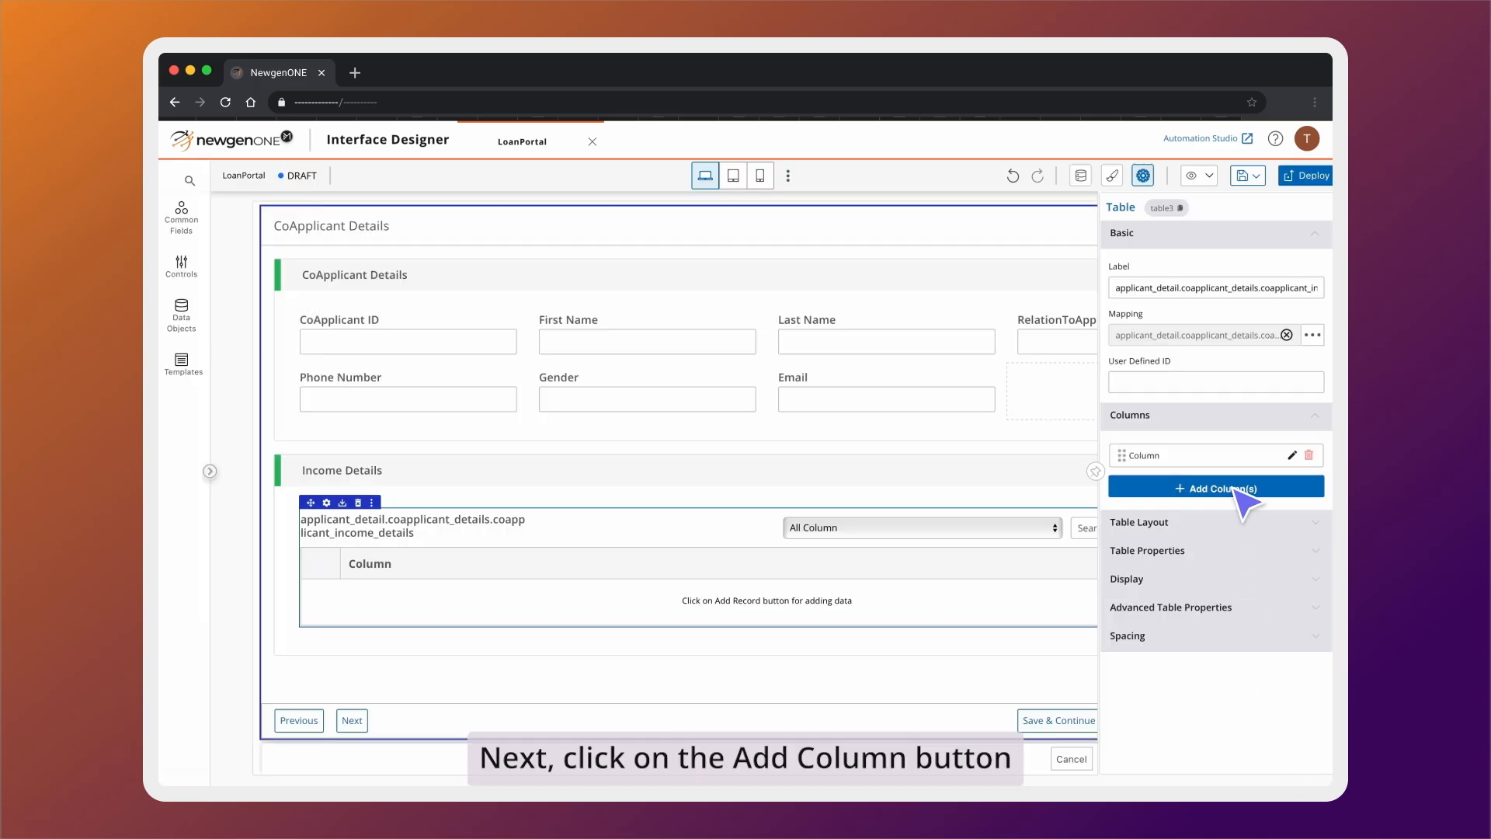
# Add a text box column named Income ID to the income table, associated with the income_id field
pyautogui.click(1241, 497)
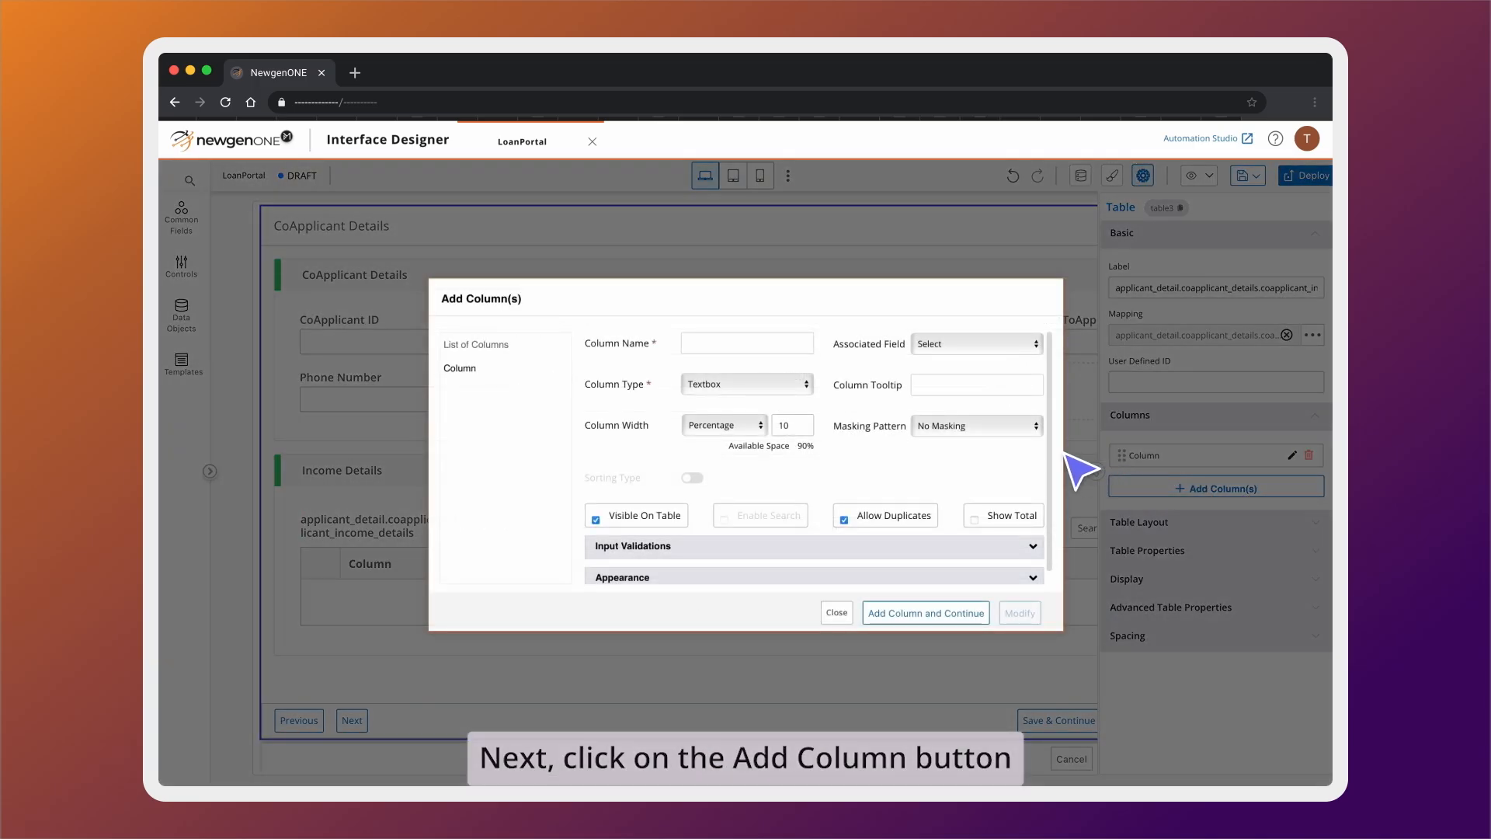
pyautogui.click(733, 358)
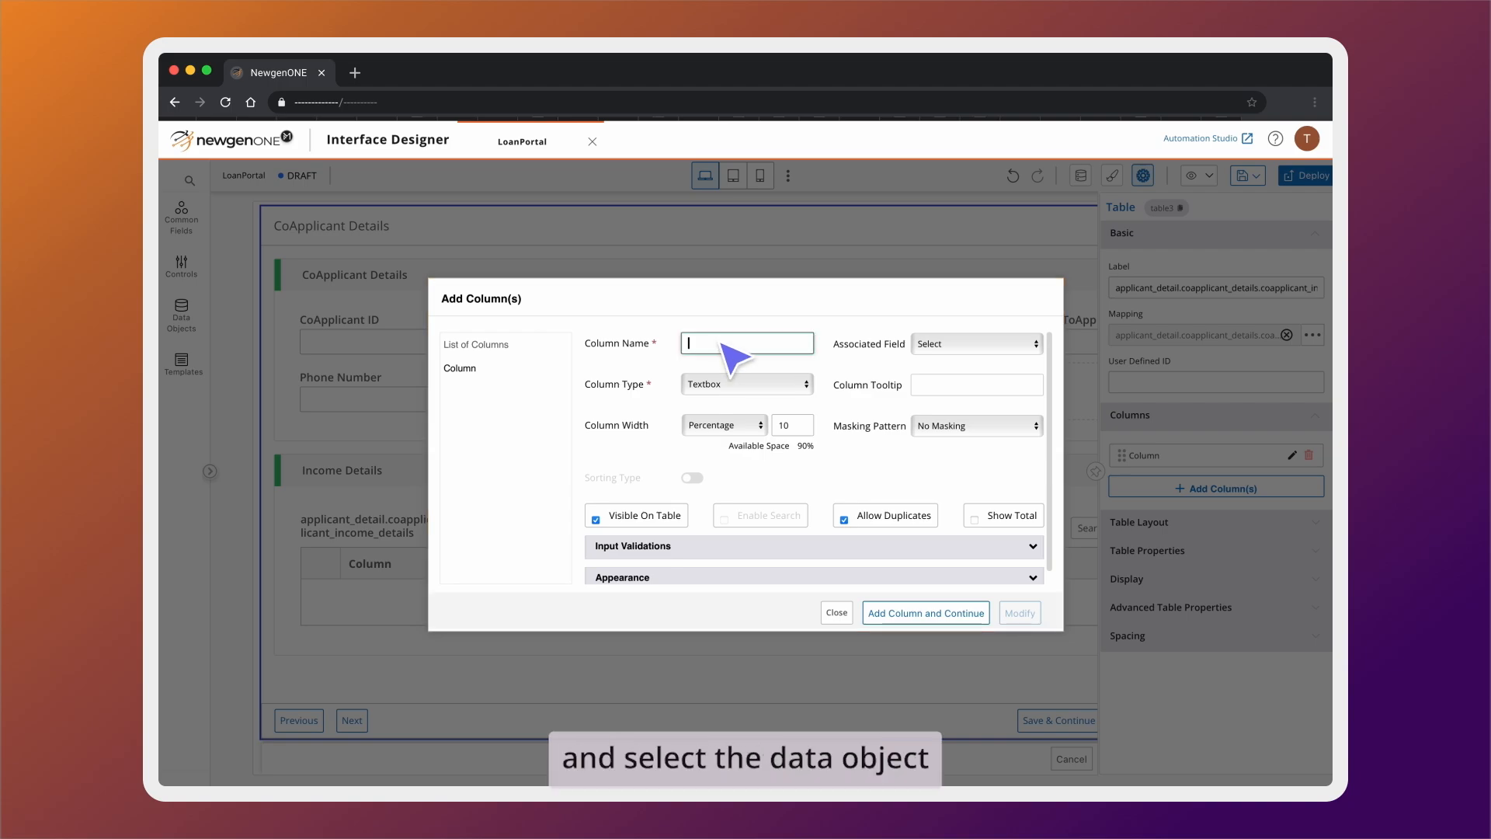
pyautogui.write('Income ID')
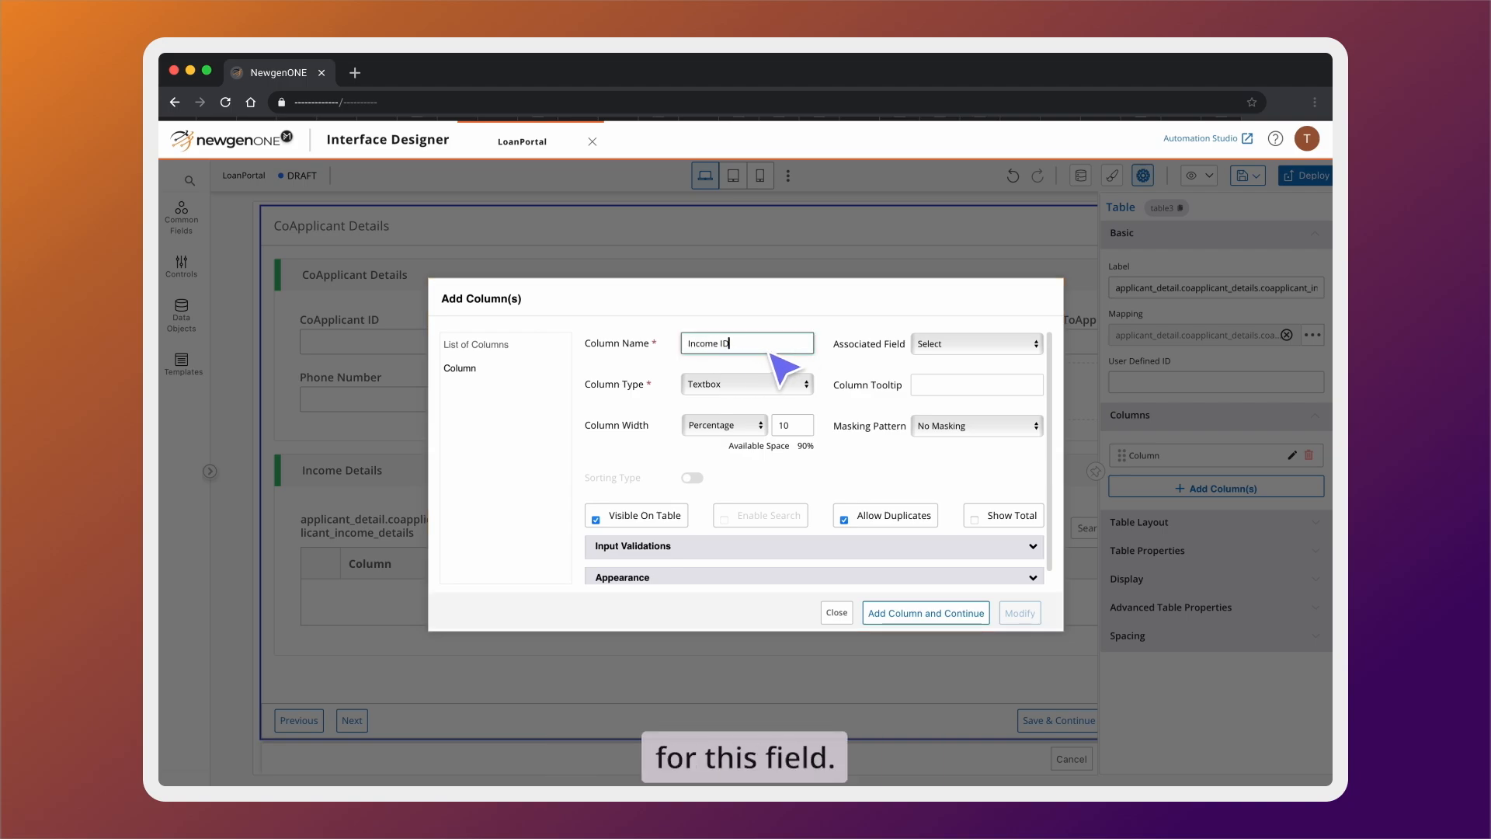
pyautogui.click(944, 344)
pyautogui.click(983, 358)
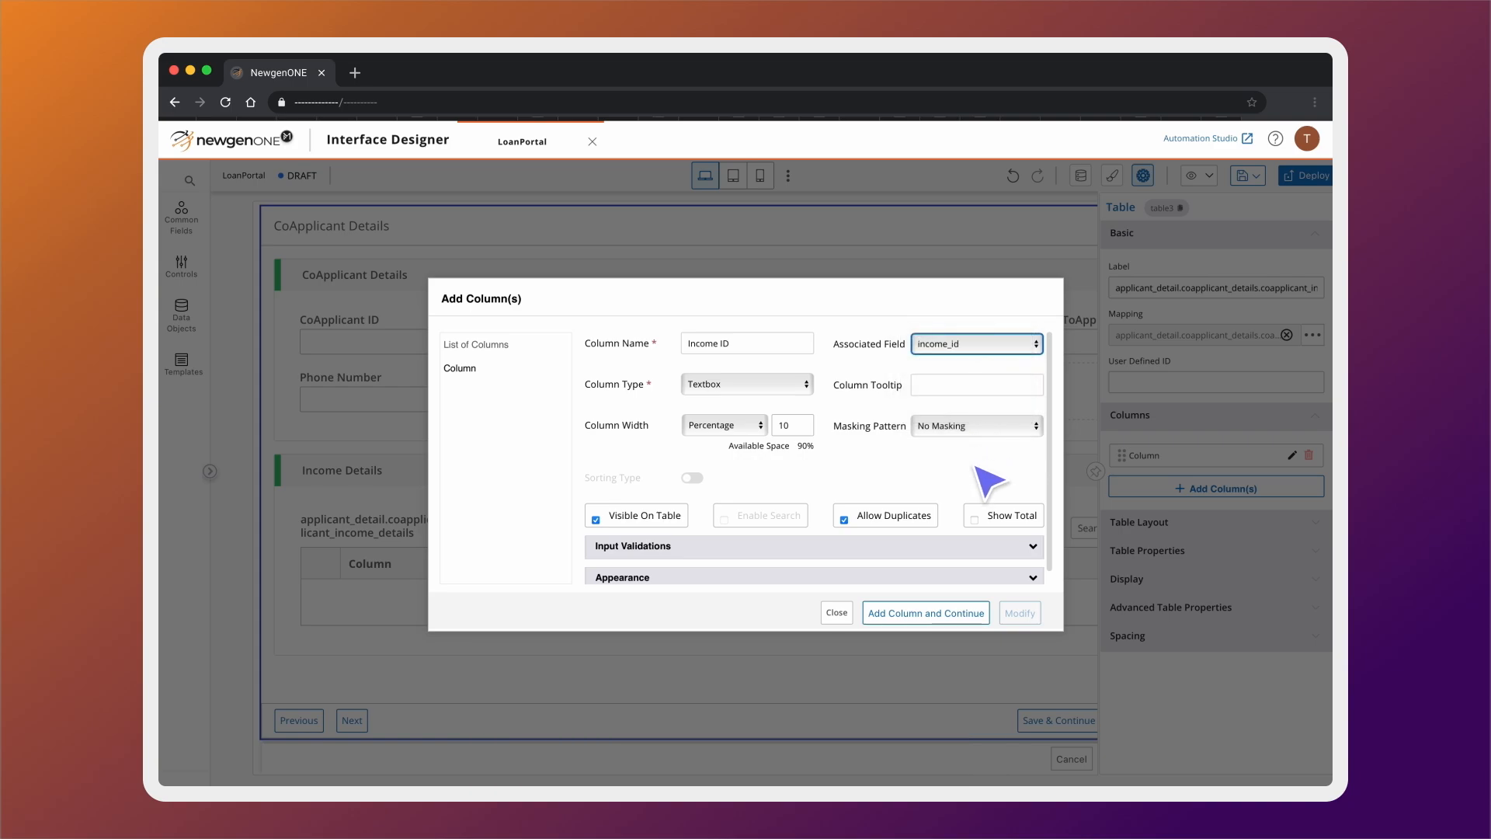
pyautogui.click(923, 611)
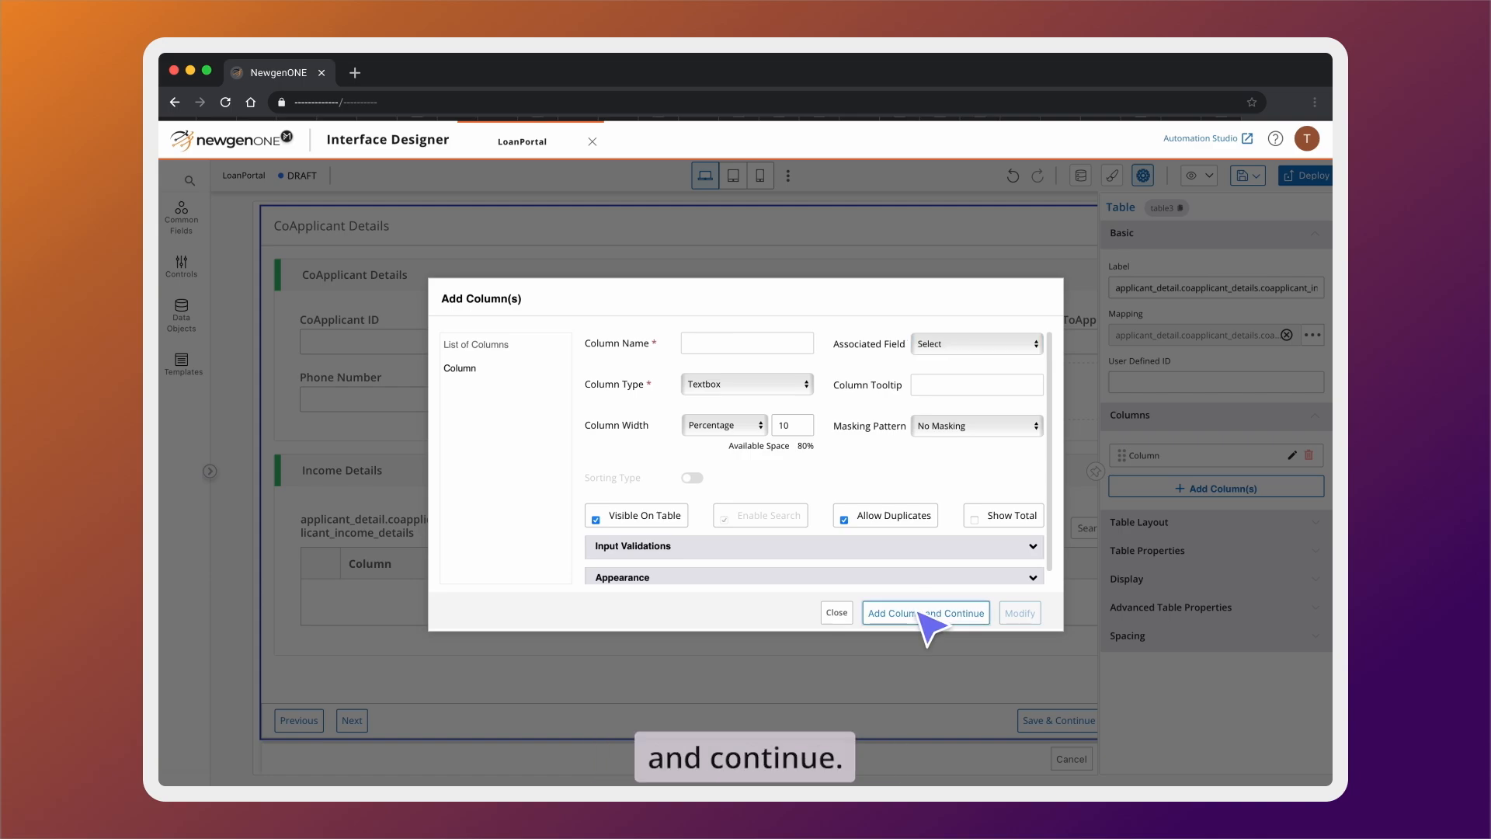
# Add a text box column named CoApplicant ID to the income table, associated with the co-applicant ID field
pyautogui.click(761, 341)
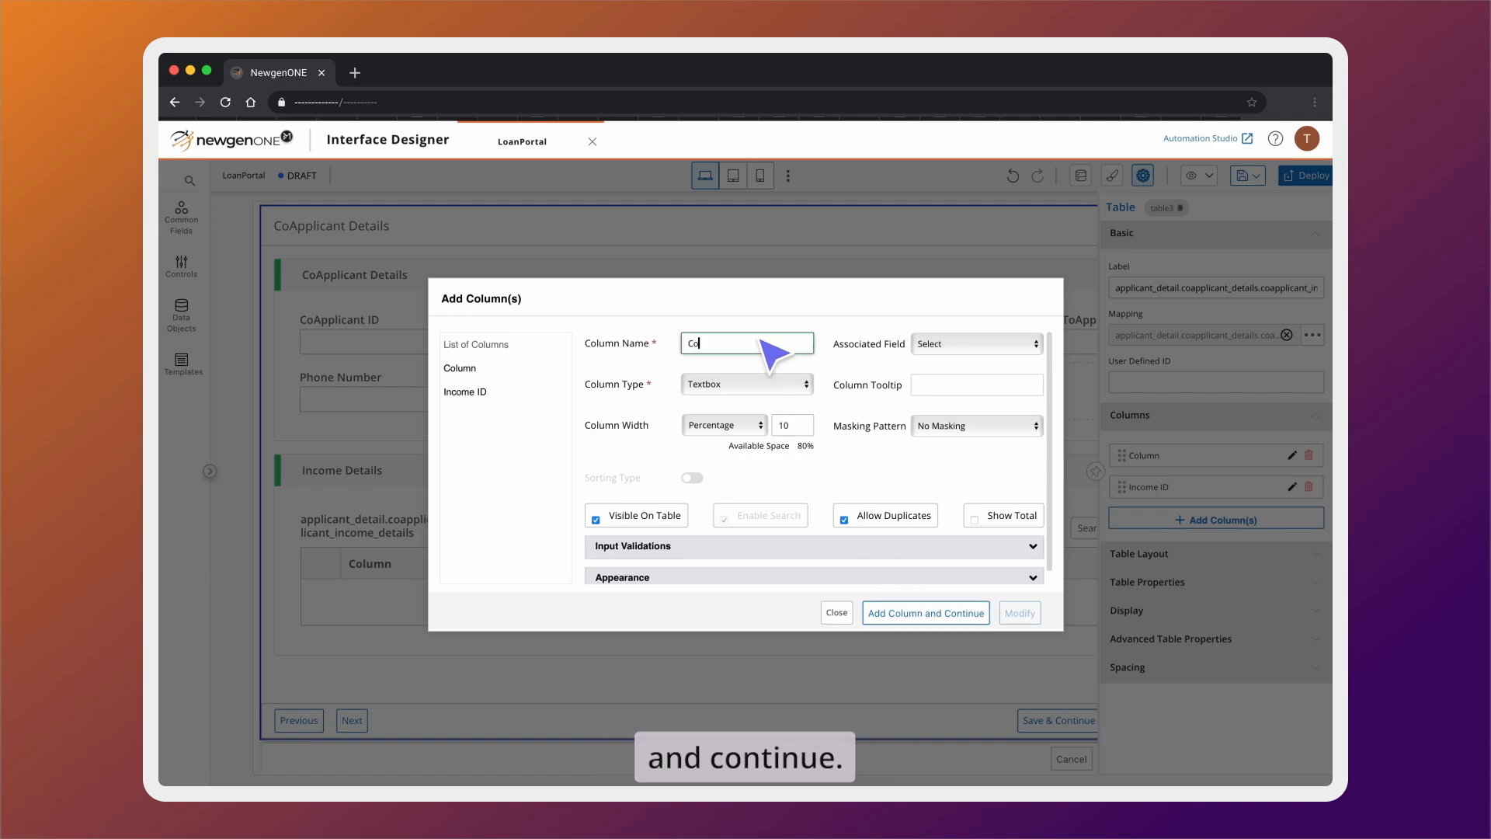
pyautogui.write('CoApplicant ID')
pyautogui.click(963, 344)
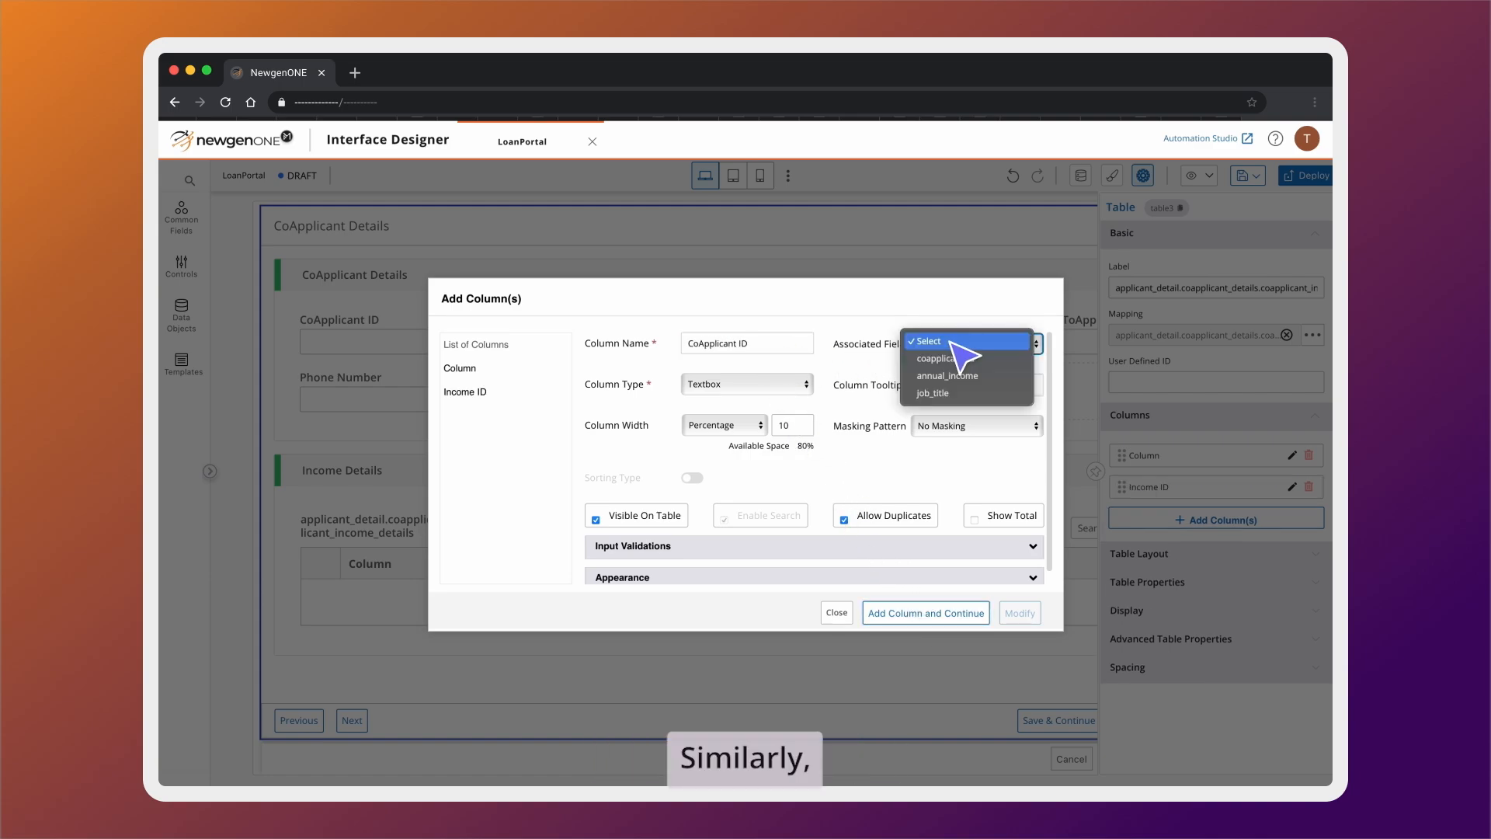
pyautogui.click(955, 378)
pyautogui.click(924, 613)
# Add a text box column named Annual Income to the income table, associated with the annual_income field
pyautogui.click(742, 346)
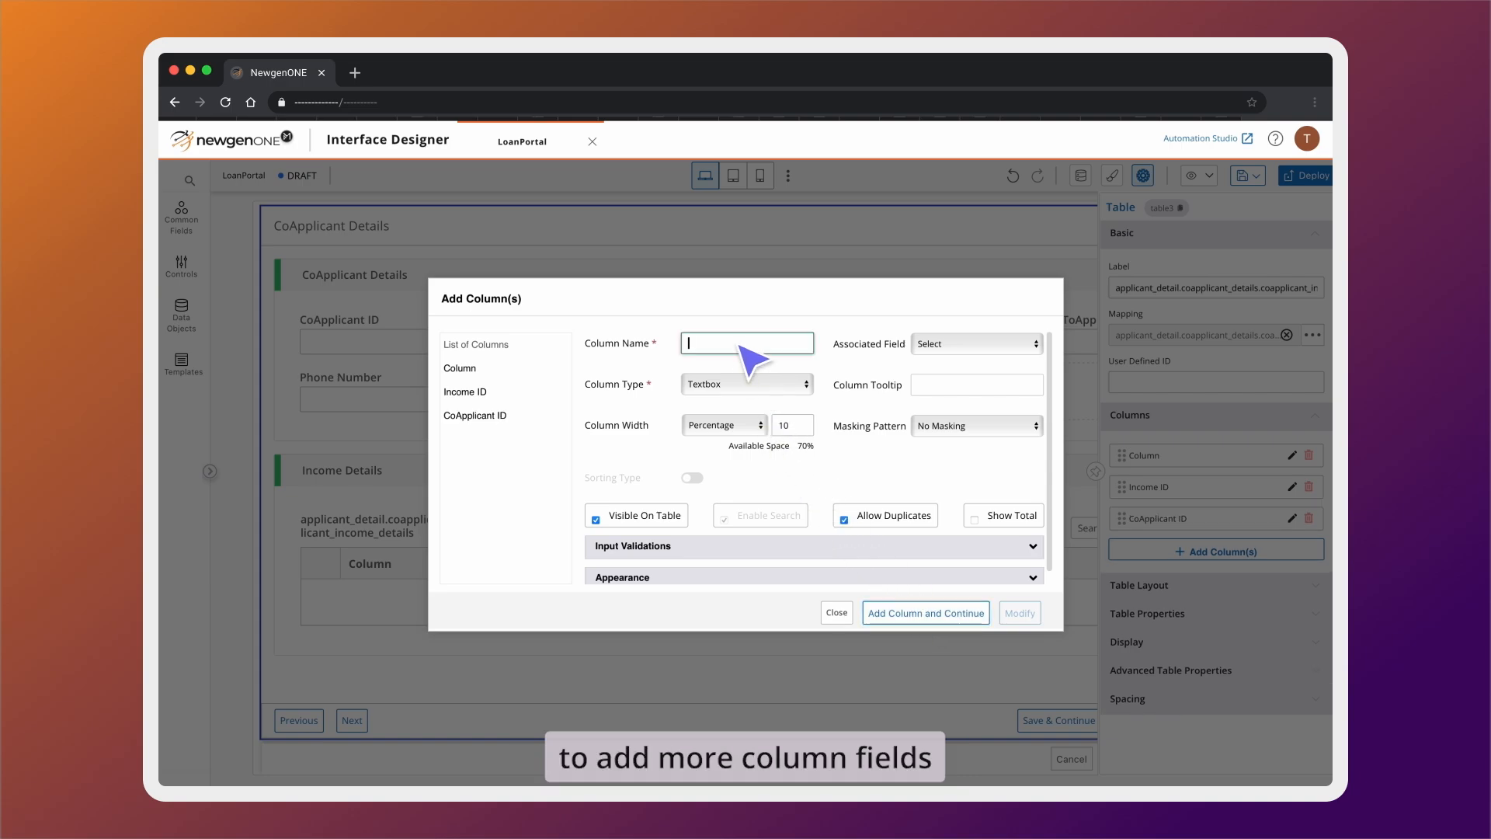
pyautogui.write('Annual Income')
pyautogui.click(1022, 346)
pyautogui.click(970, 378)
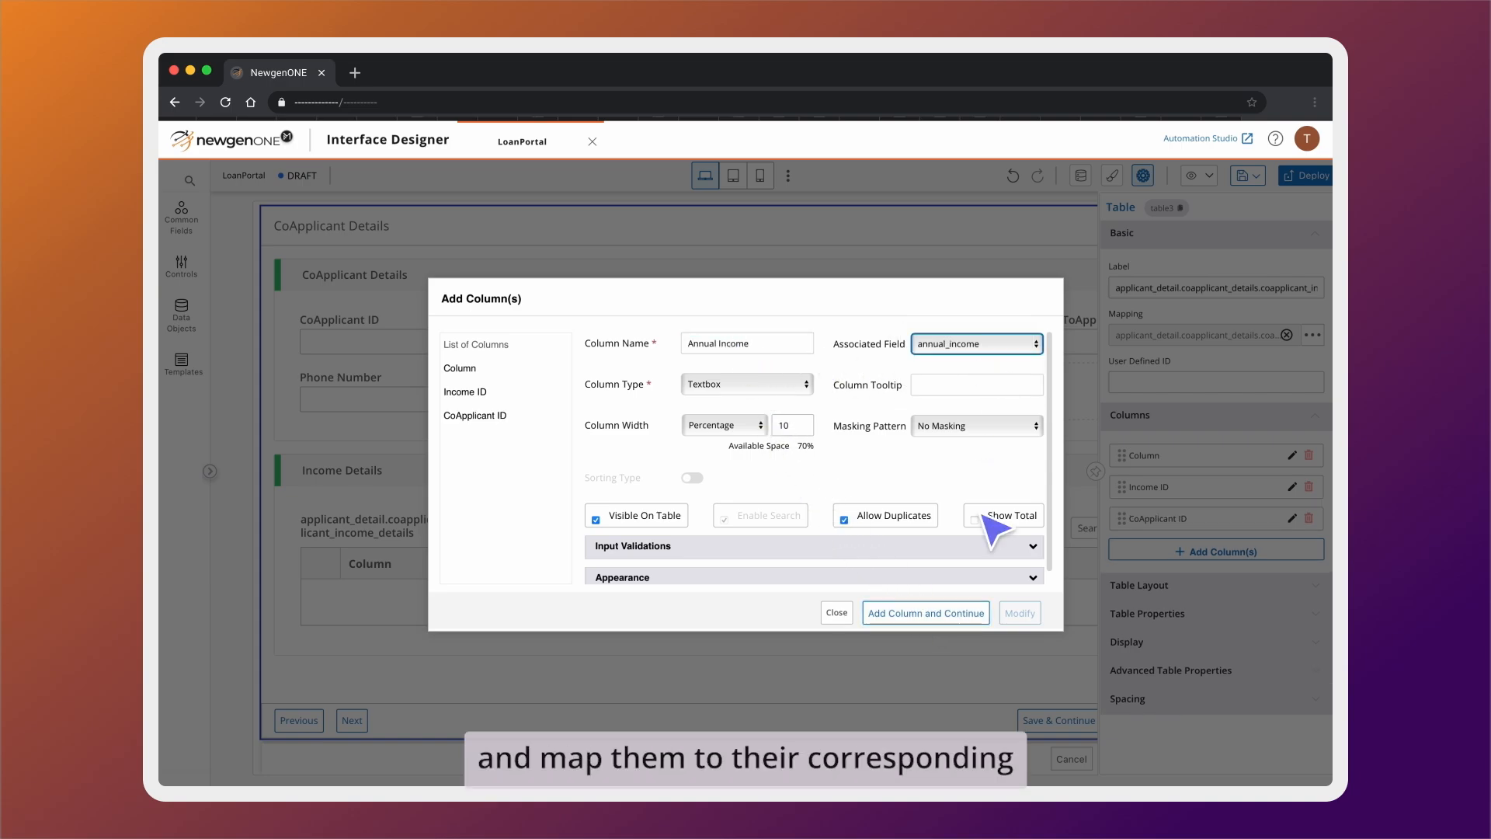
pyautogui.click(924, 613)
# Add a text box column named Job Title to the income table, associated with job_title, and finish adding columns
pyautogui.click(717, 346)
pyautogui.write('Job Title')
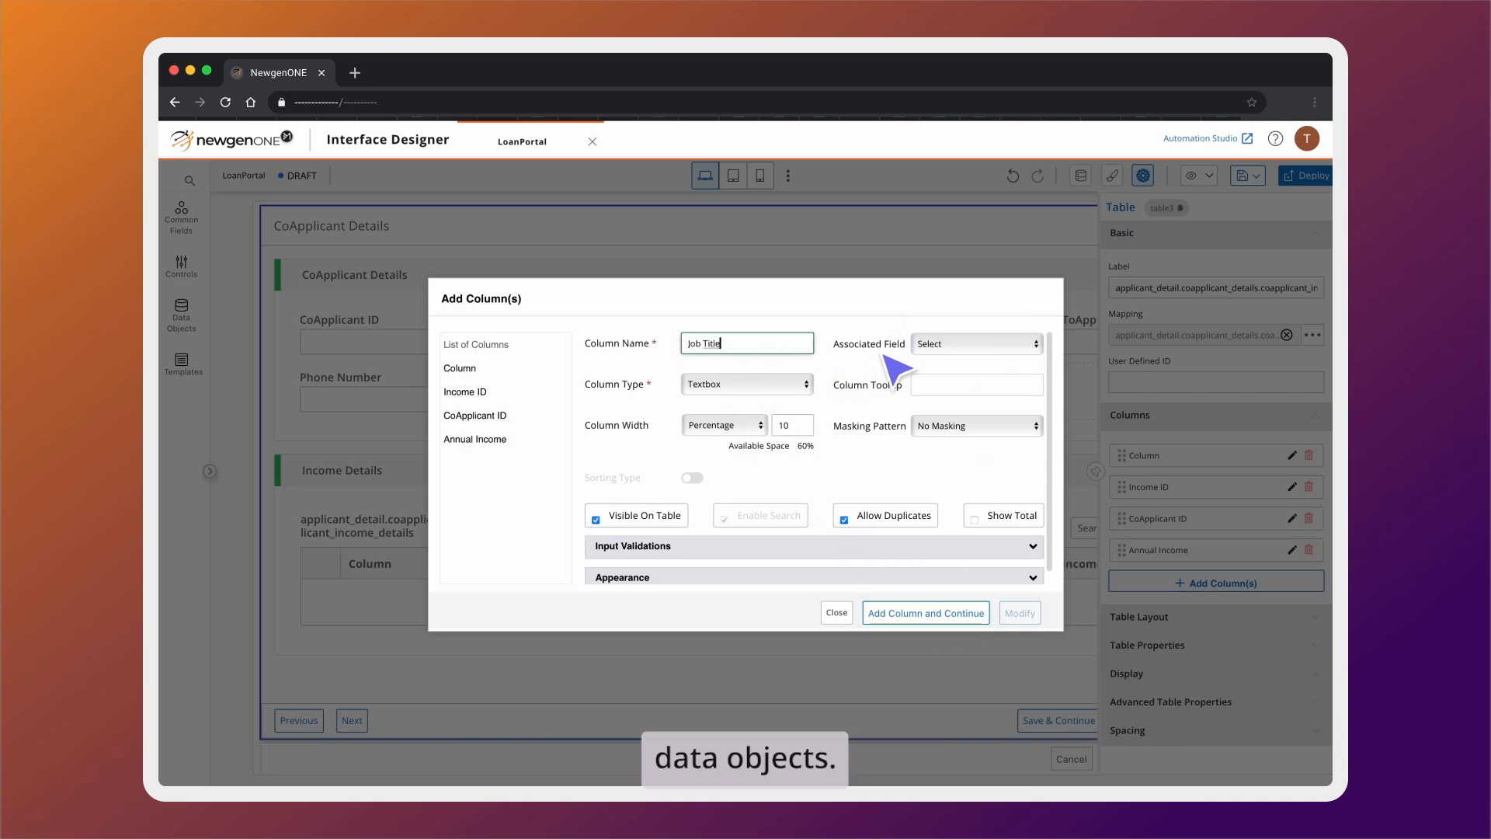
pyautogui.click(975, 344)
pyautogui.click(976, 361)
pyautogui.click(924, 613)
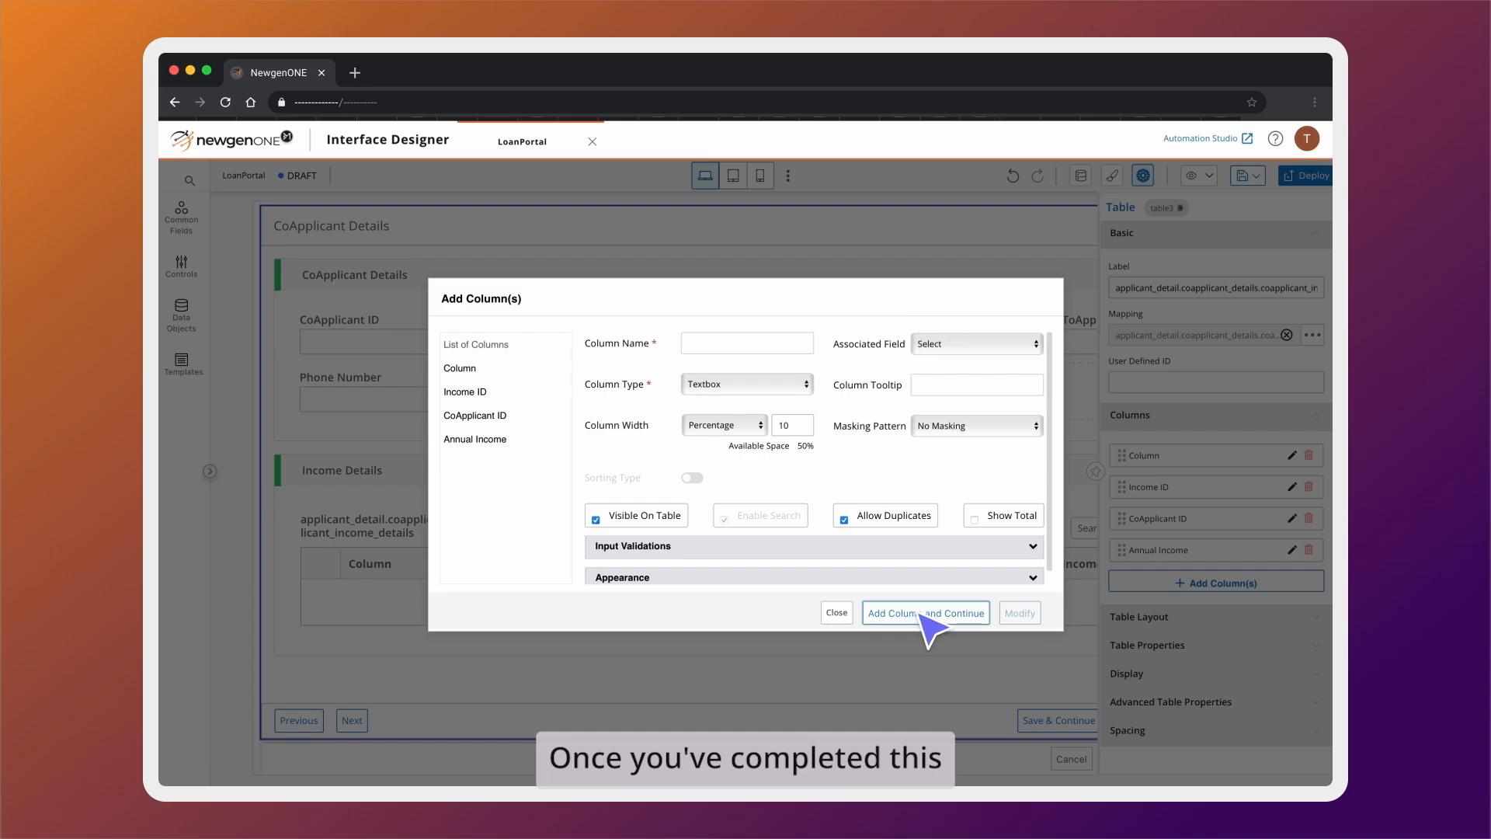
pyautogui.click(837, 614)
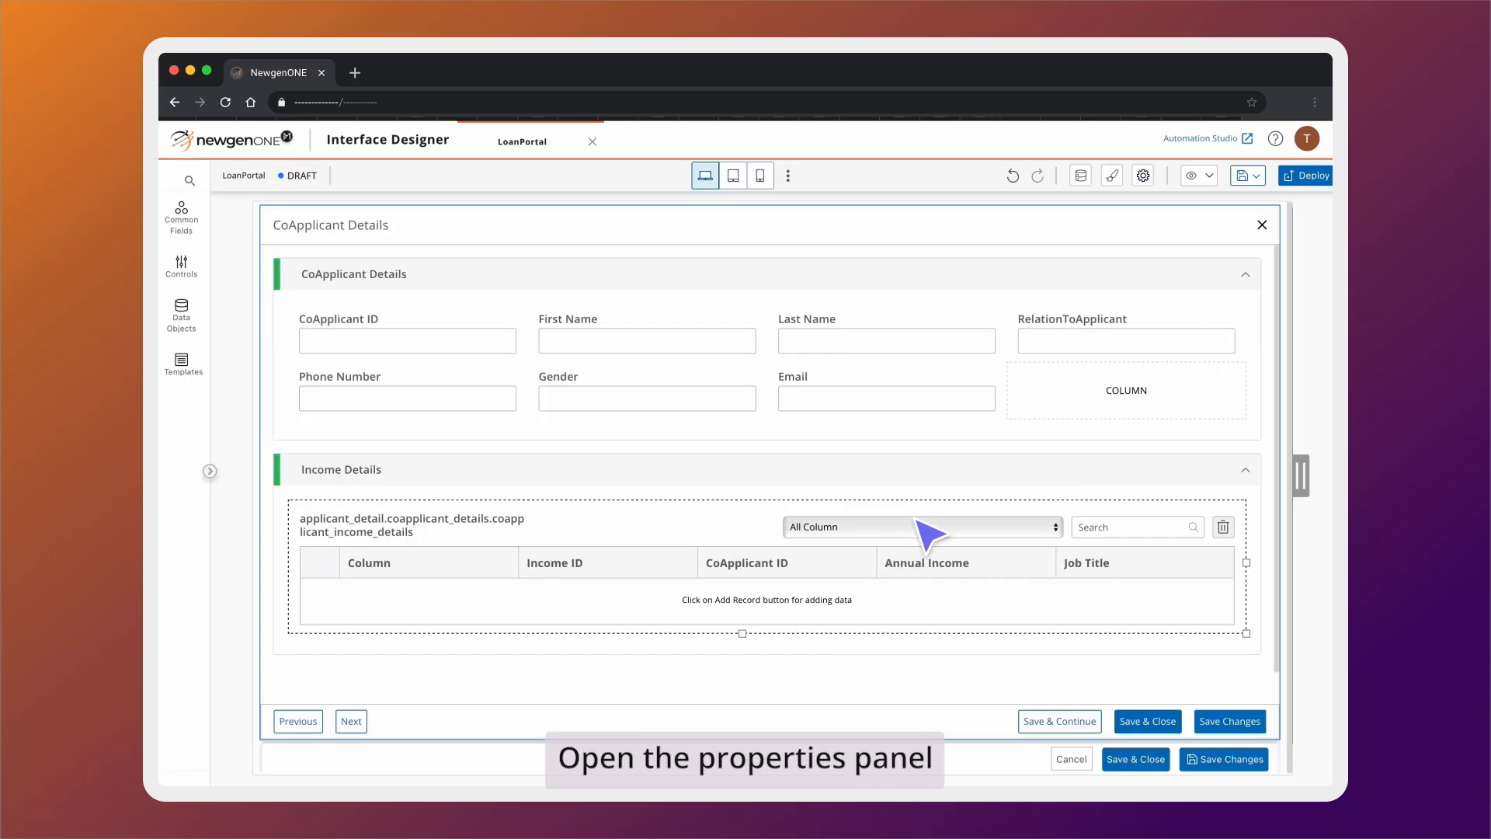
# Review the CoApplicant Details subform's style and button style settings, and save and close the subform
pyautogui.click(1143, 175)
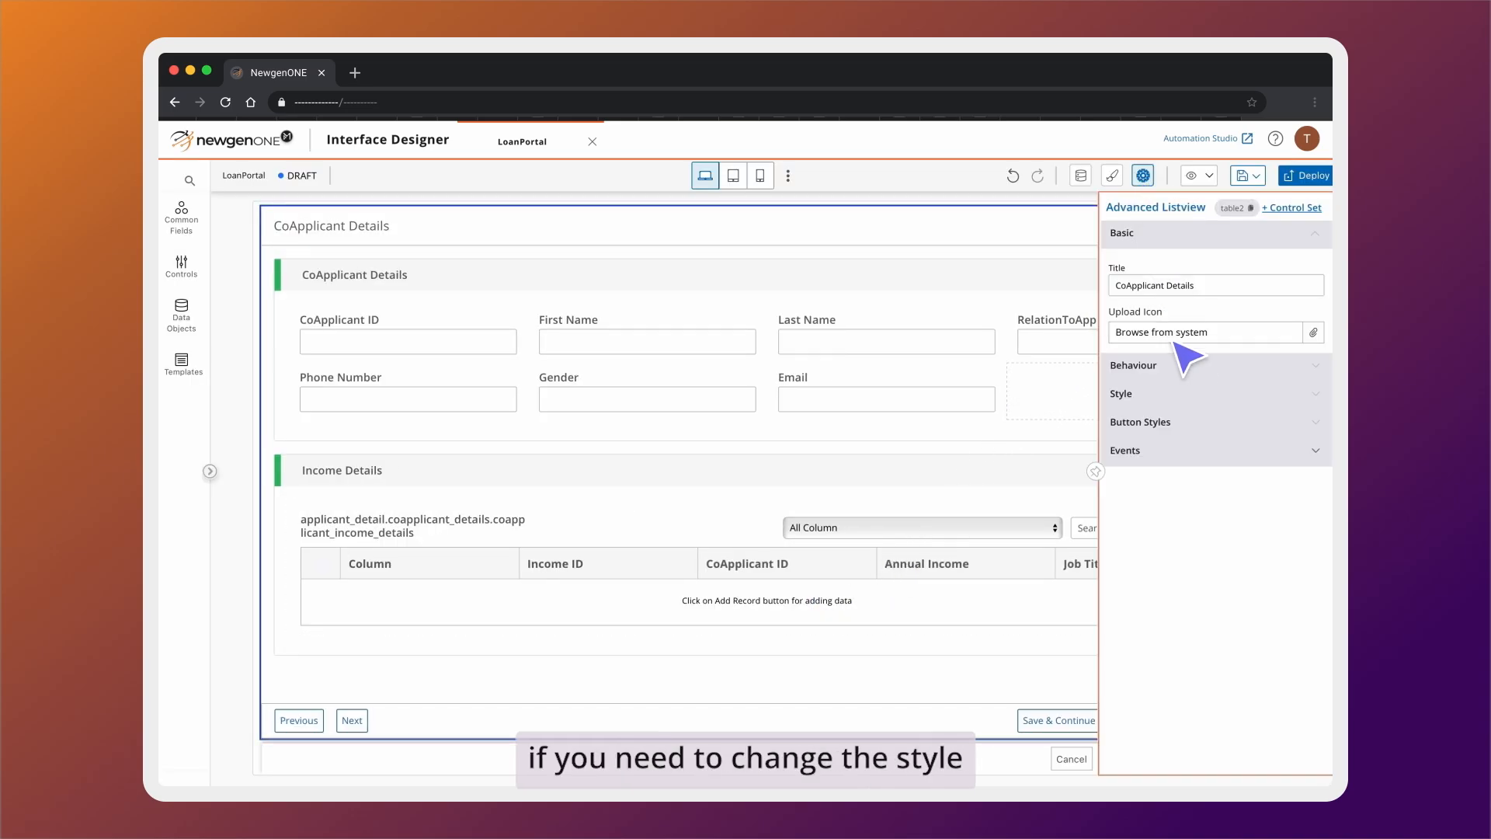
pyautogui.click(1195, 392)
pyautogui.scroll(-2, 1229, 652)
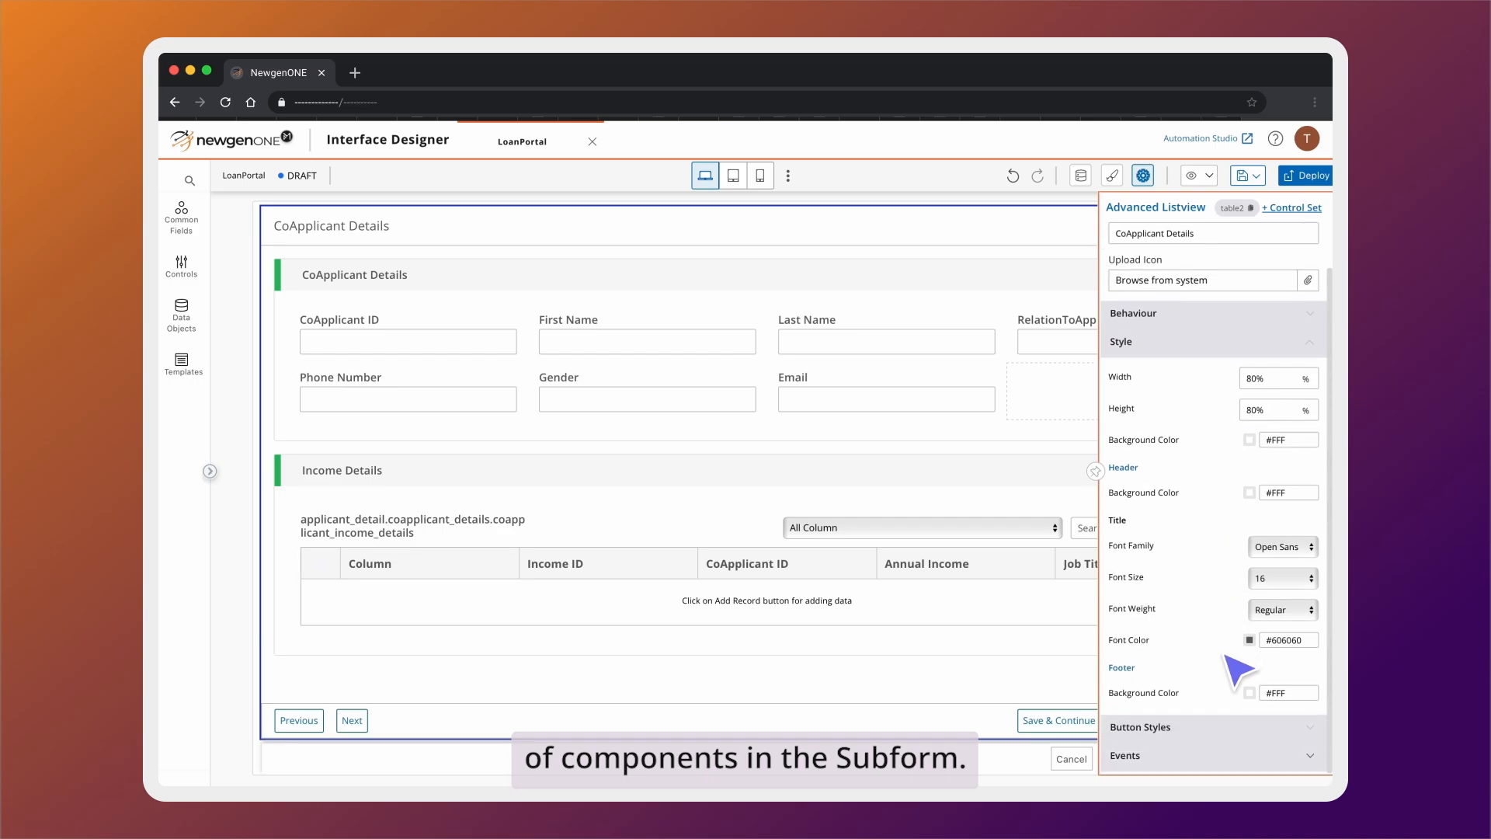
pyautogui.click(1228, 730)
pyautogui.scroll(-5, 1192, 708)
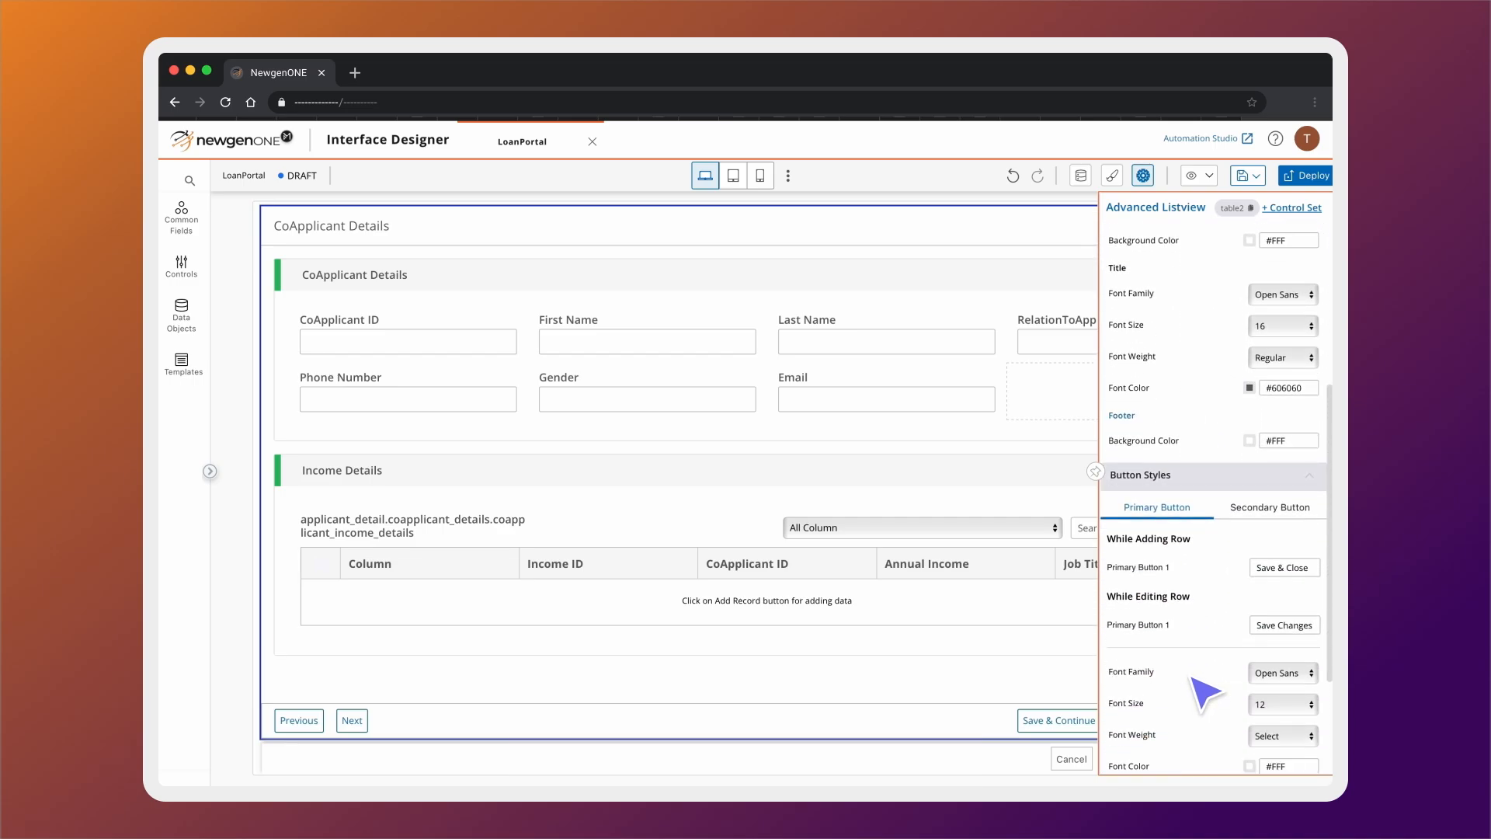
pyautogui.click(858, 667)
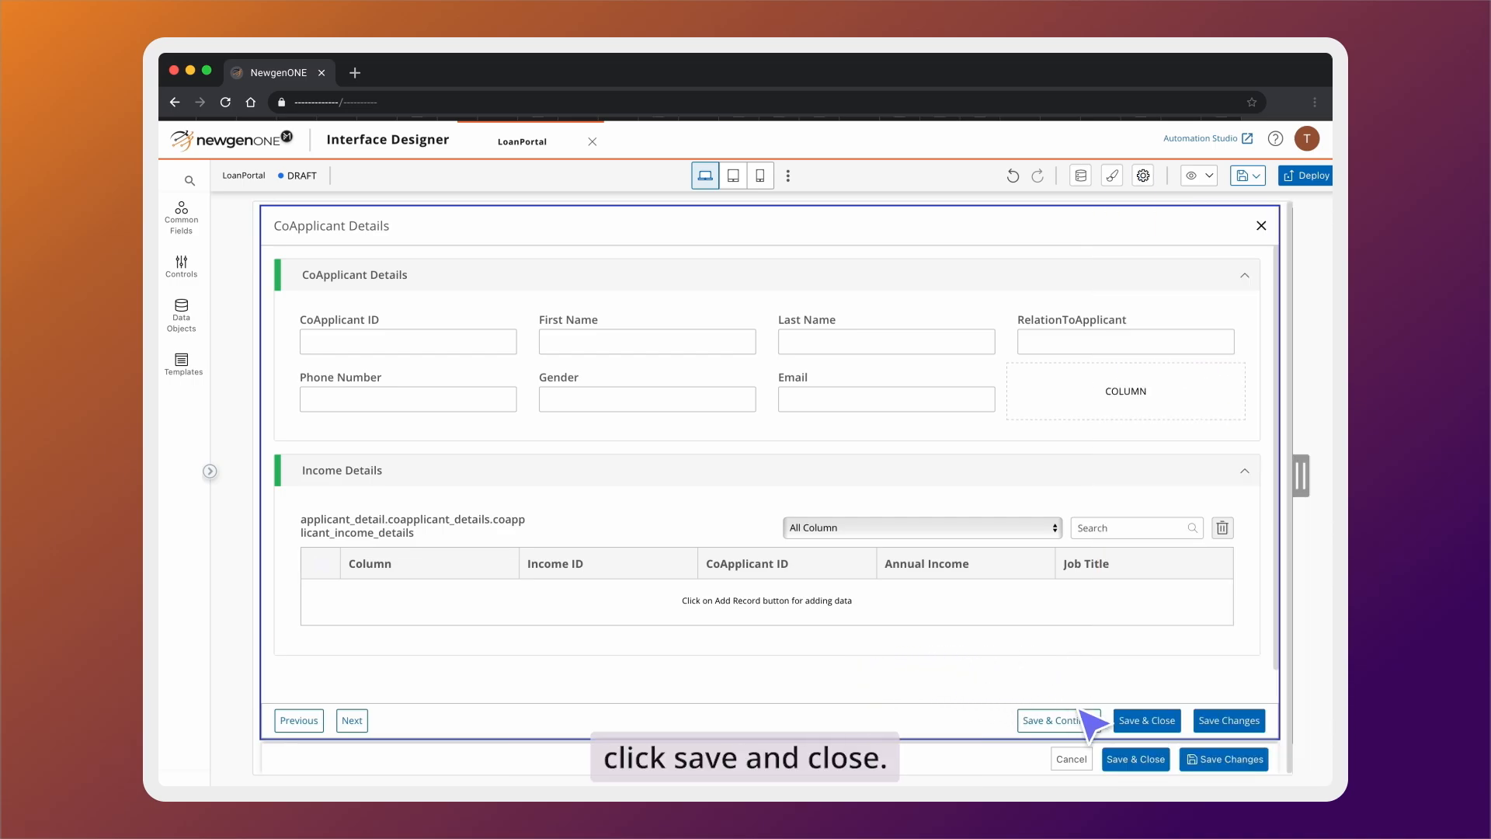
pyautogui.click(1135, 720)
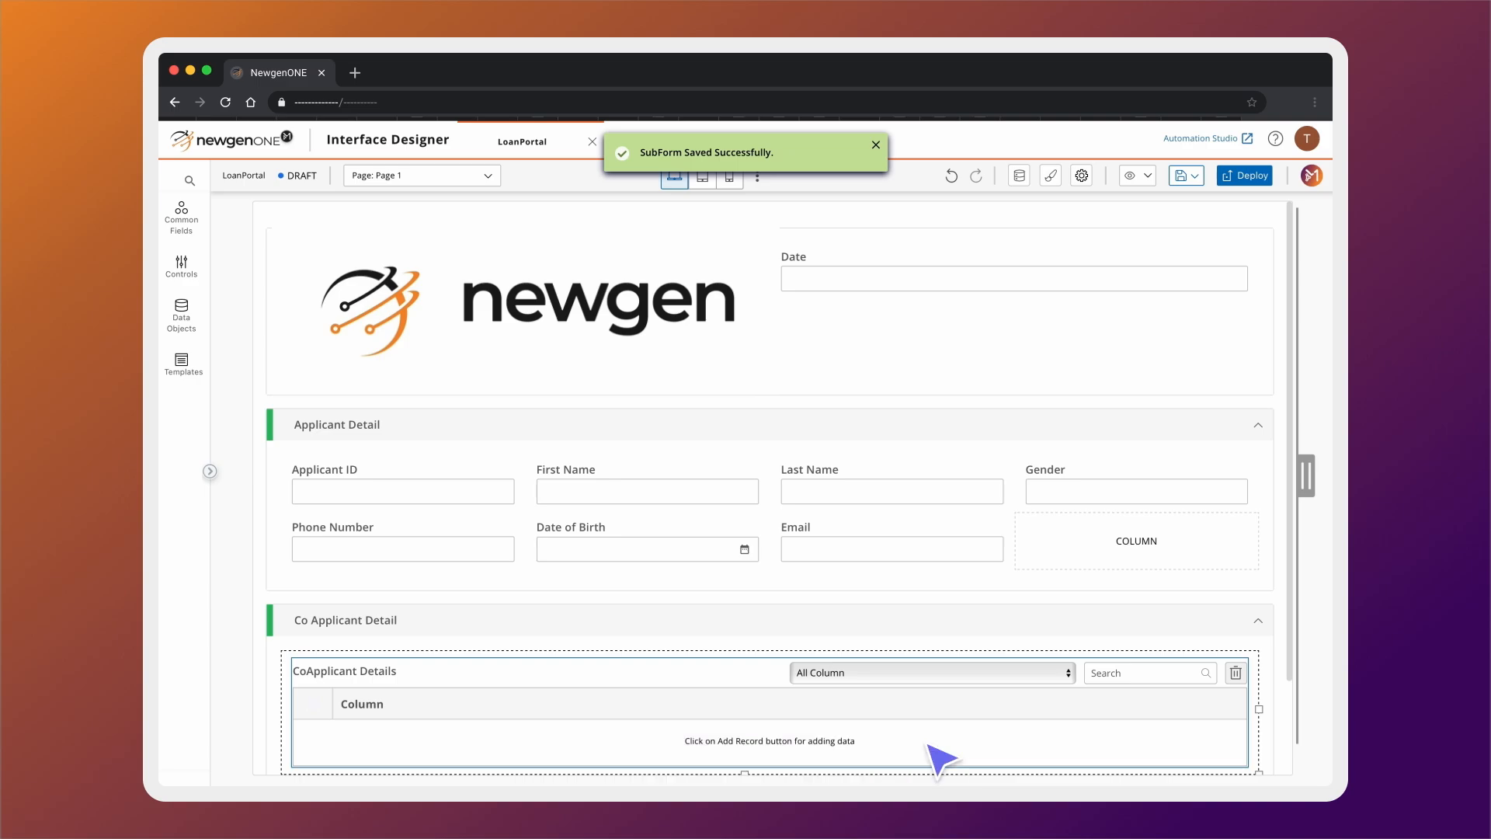
# Add a text box column named CoApplicant ID to the CoApplicant Details list view, associated with applicant_detail.coapplicant_details.coapplicant_id
pyautogui.click(318, 653)
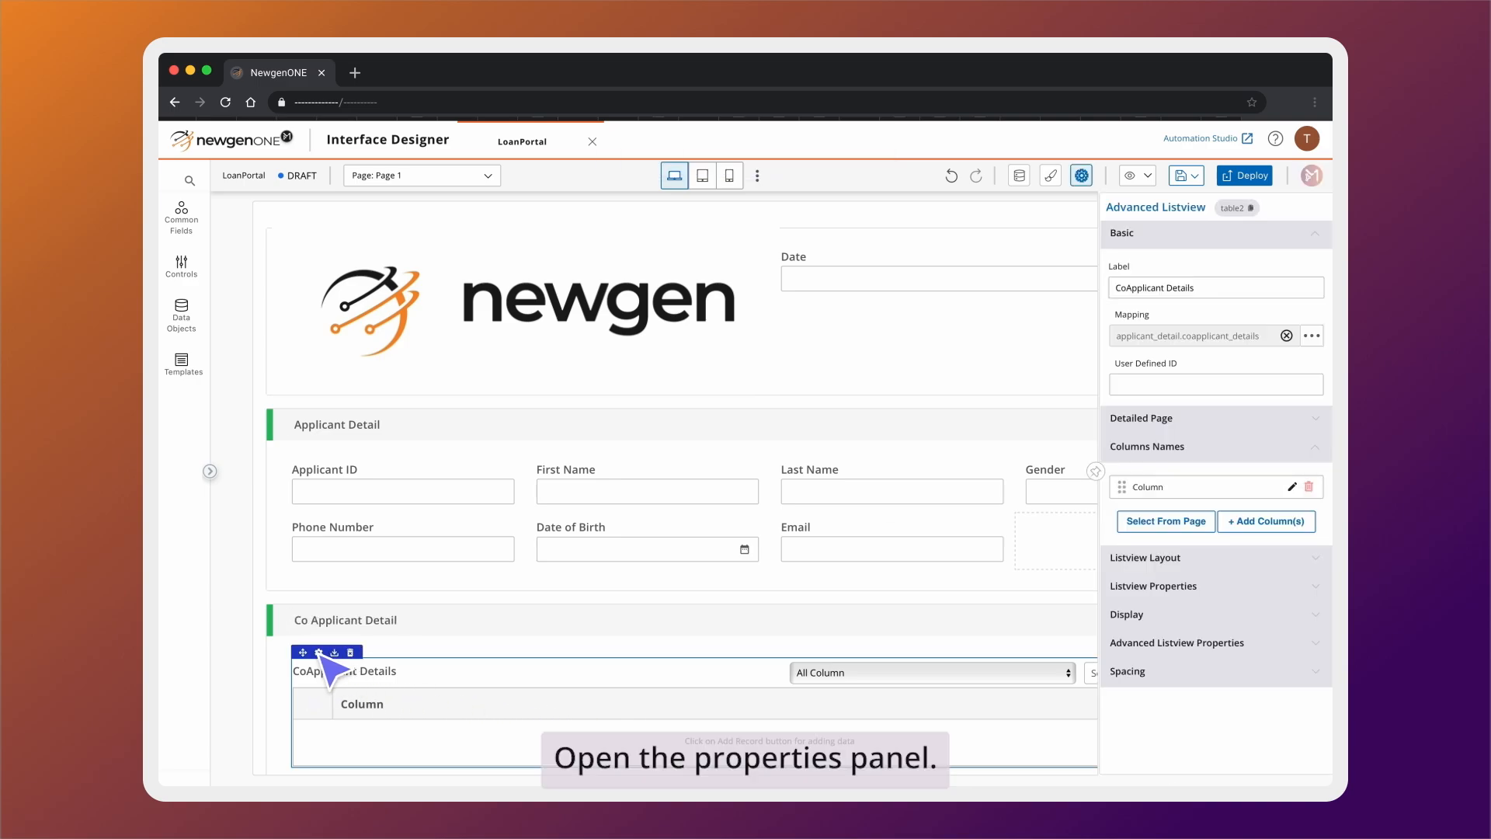
pyautogui.click(1266, 521)
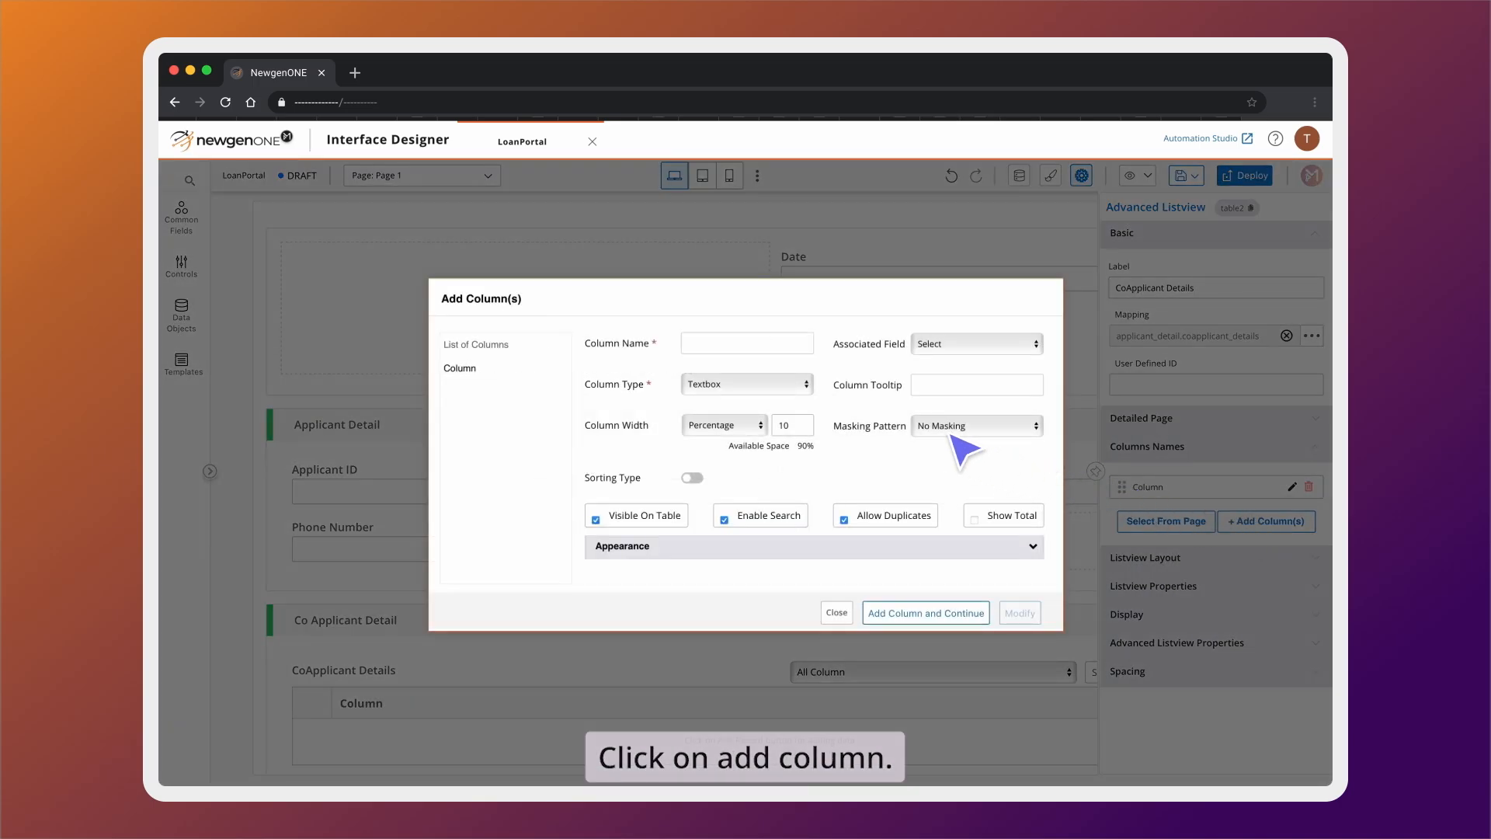
pyautogui.click(755, 348)
pyautogui.write('CoApplica')
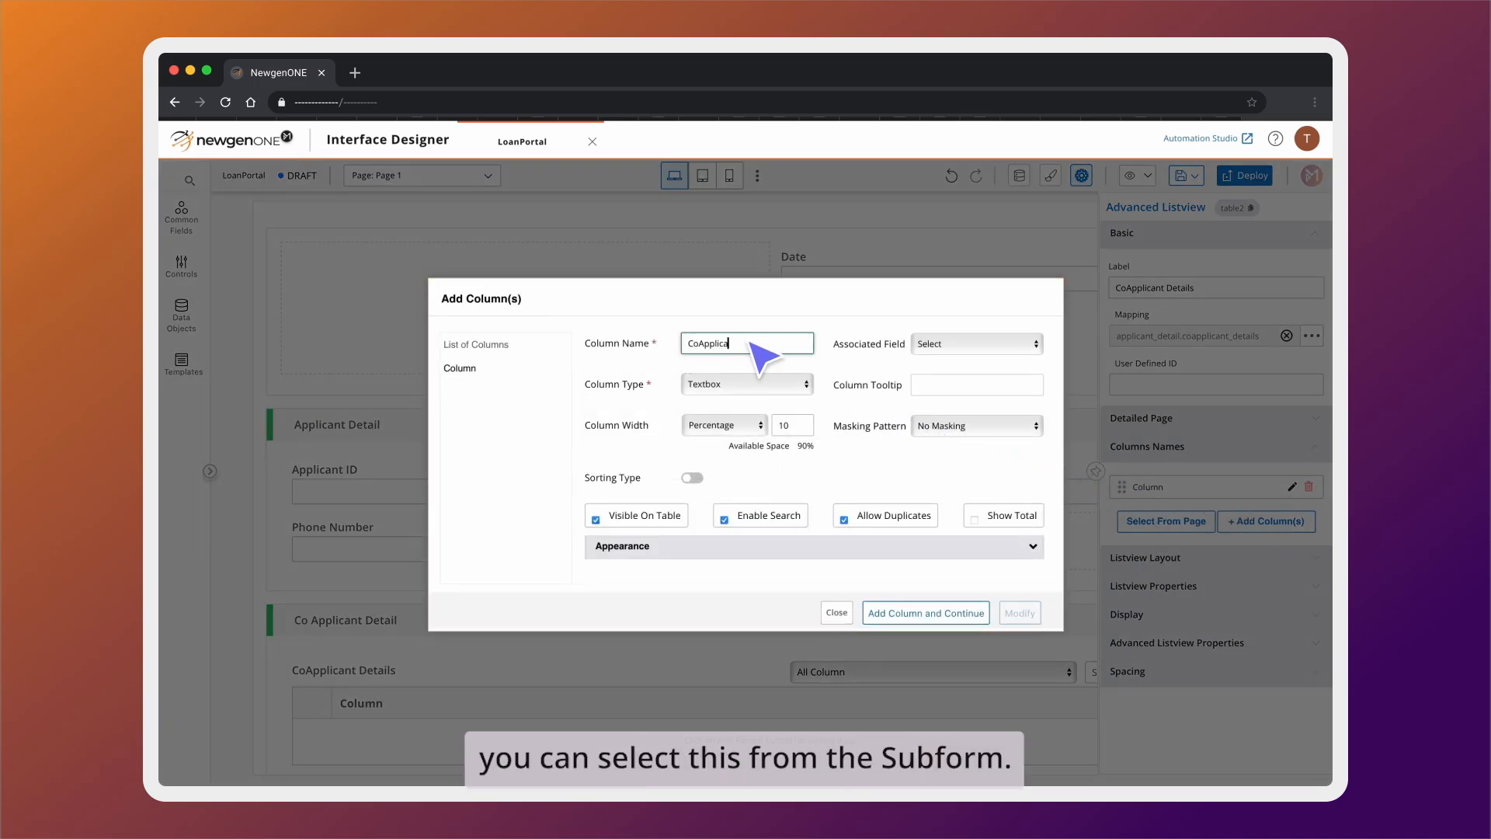
pyautogui.write('nt ID')
pyautogui.click(980, 343)
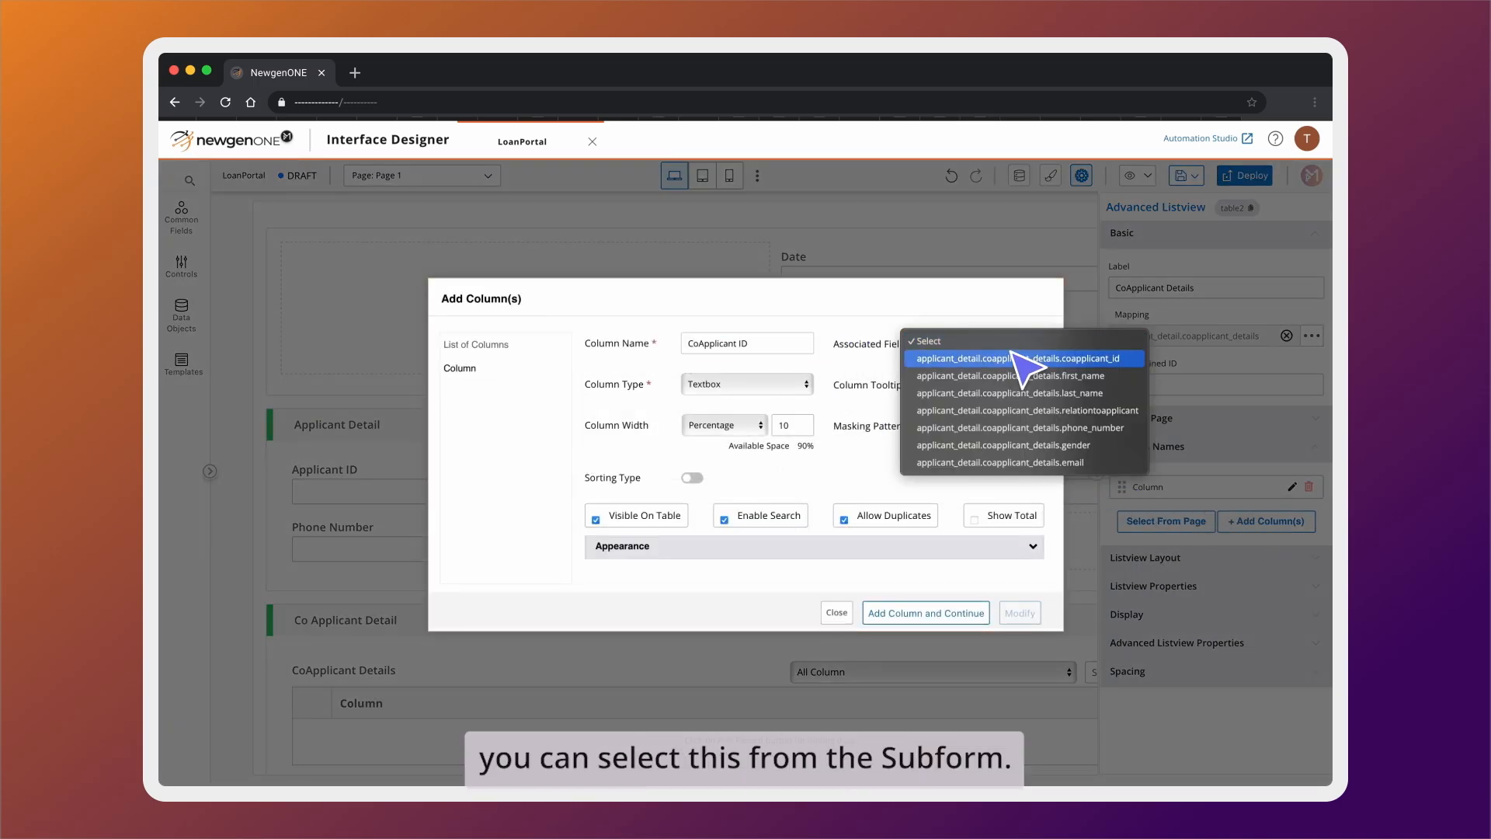
pyautogui.click(1022, 358)
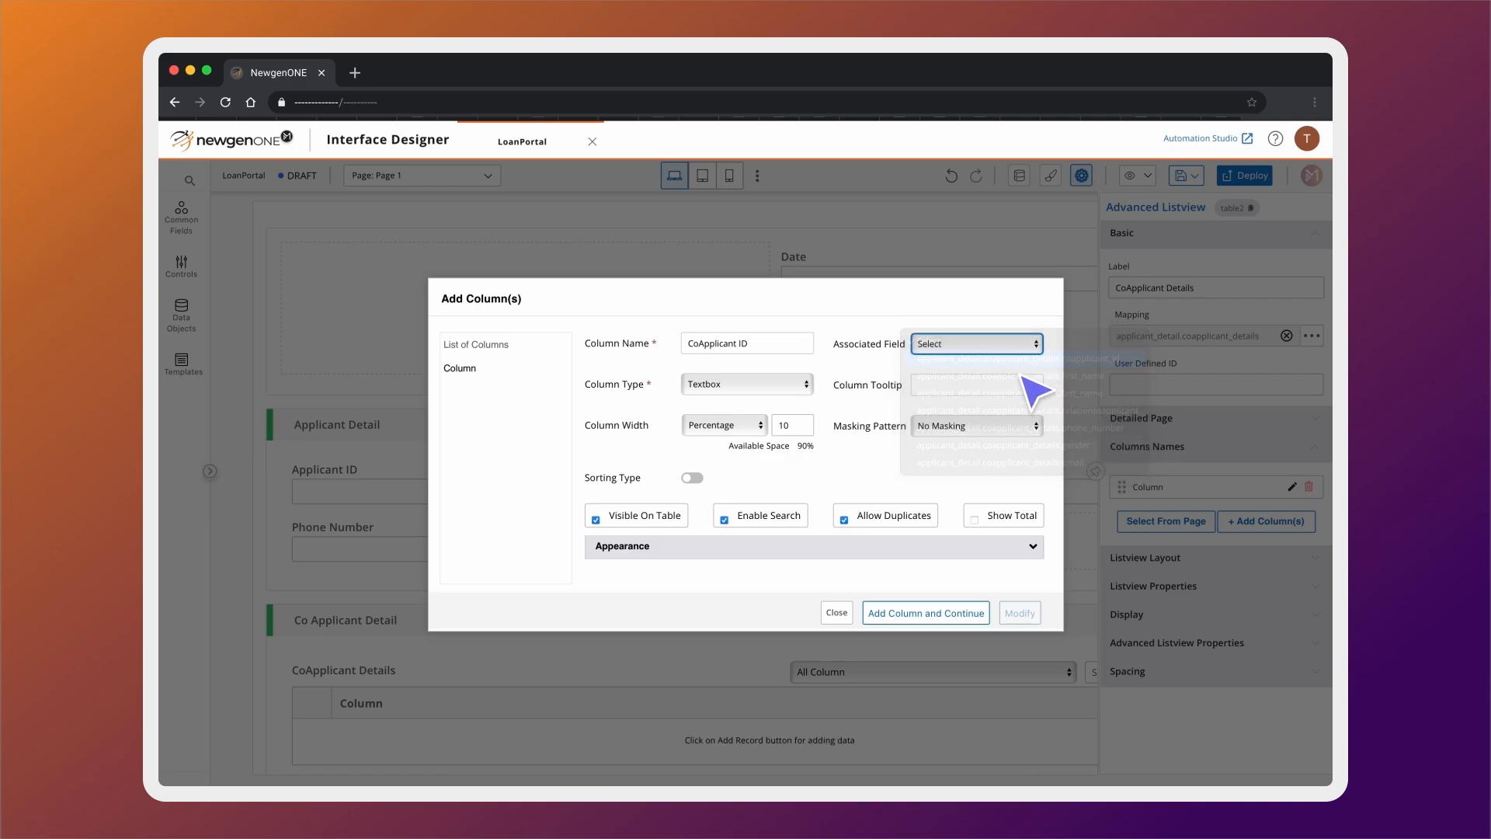
pyautogui.click(951, 613)
# Add a text box column named First Name to the CoApplicant Details list view, associated with applicant_detail.coapplicant_details.first_name
pyautogui.click(738, 346)
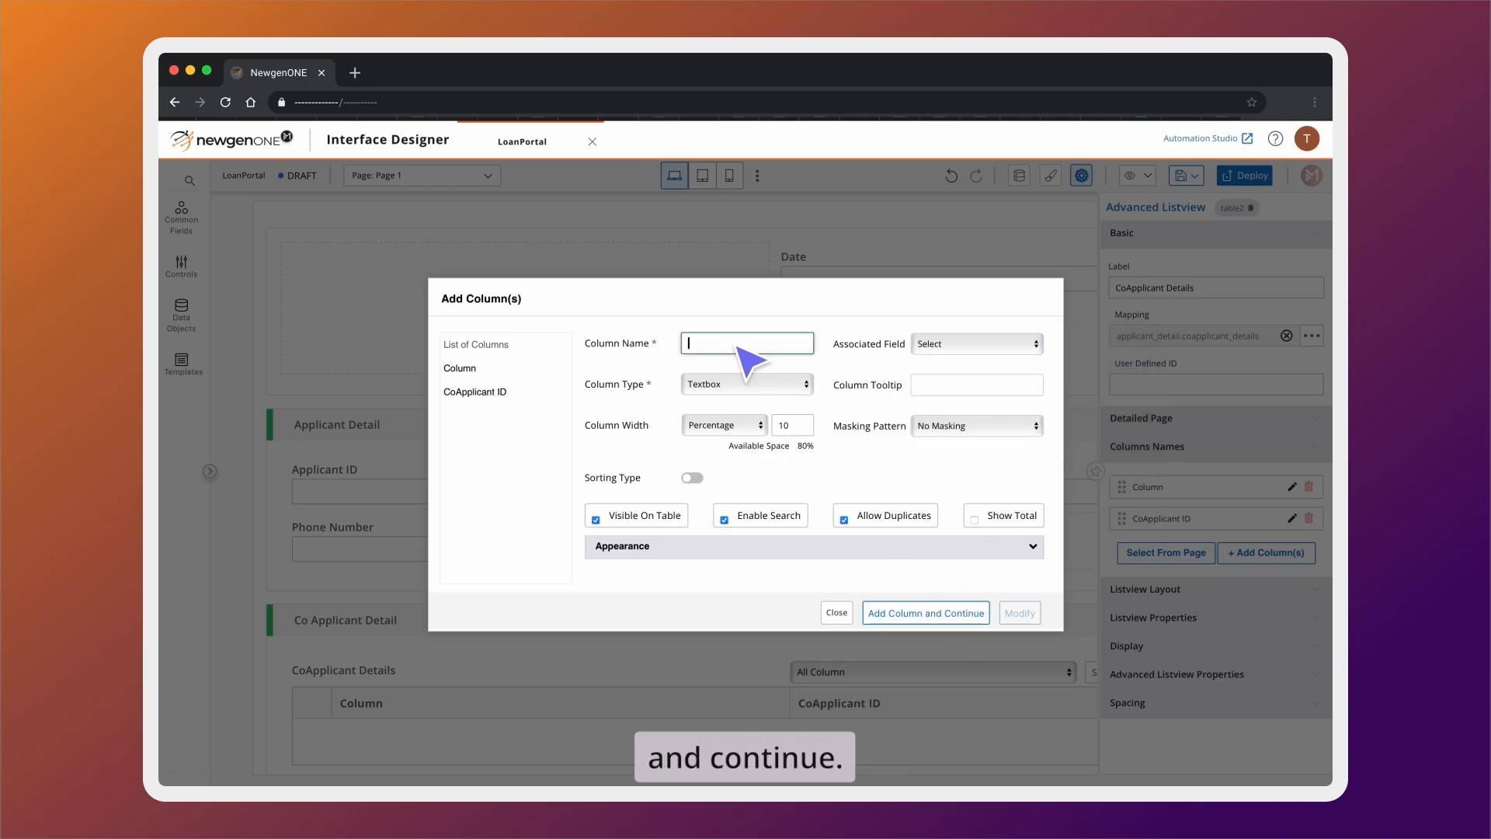
pyautogui.click(975, 343)
pyautogui.click(982, 357)
pyautogui.click(916, 614)
# Add a text box column named Last Name to the CoApplicant Details list view, associated with applicant_detail.coapplicant_details.last_name
pyautogui.click(726, 345)
pyautogui.write('Last')
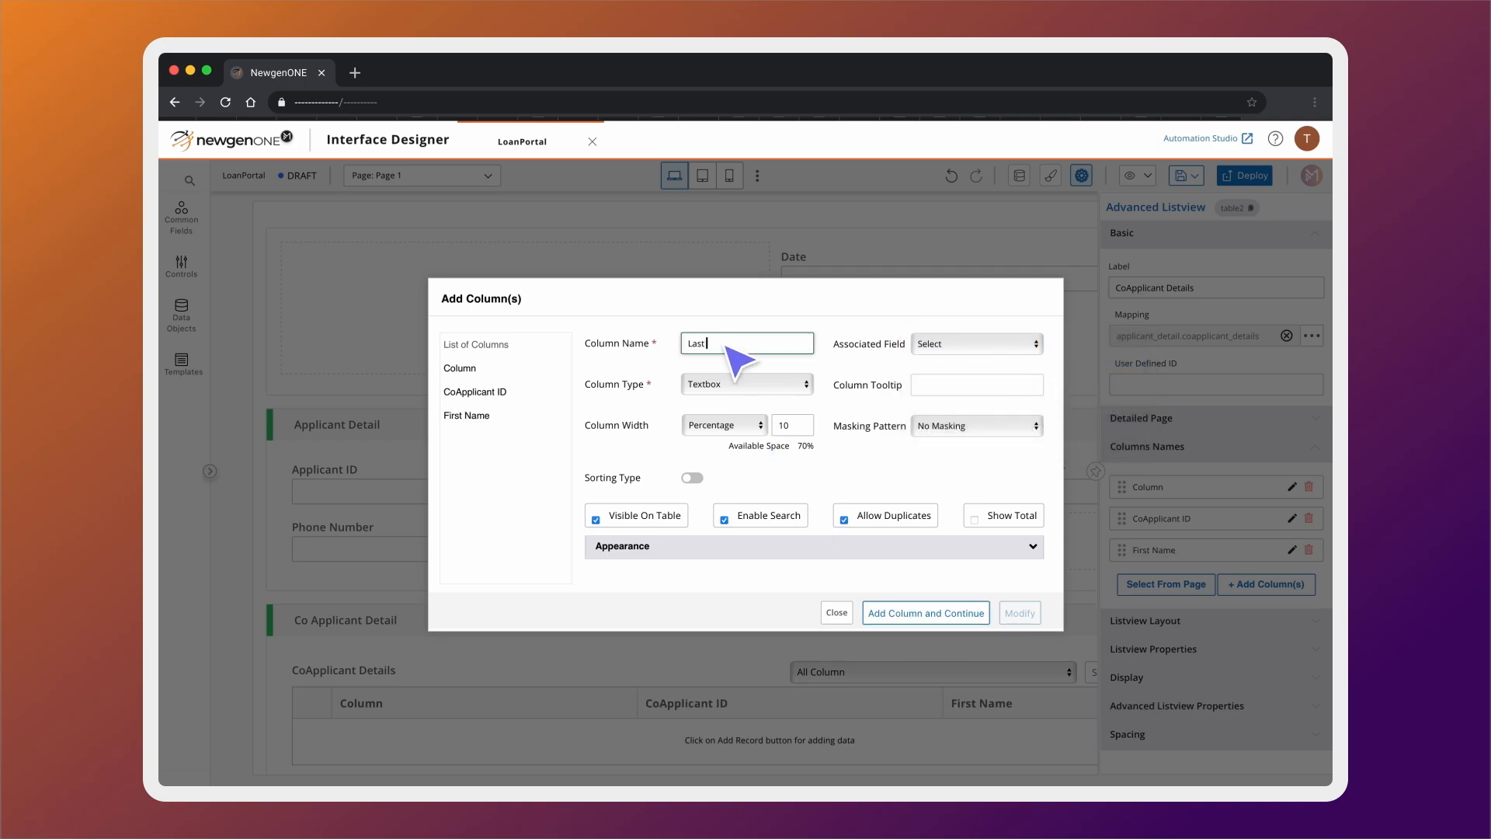
pyautogui.write(' Name')
pyautogui.click(1005, 346)
pyautogui.click(1031, 361)
pyautogui.click(970, 613)
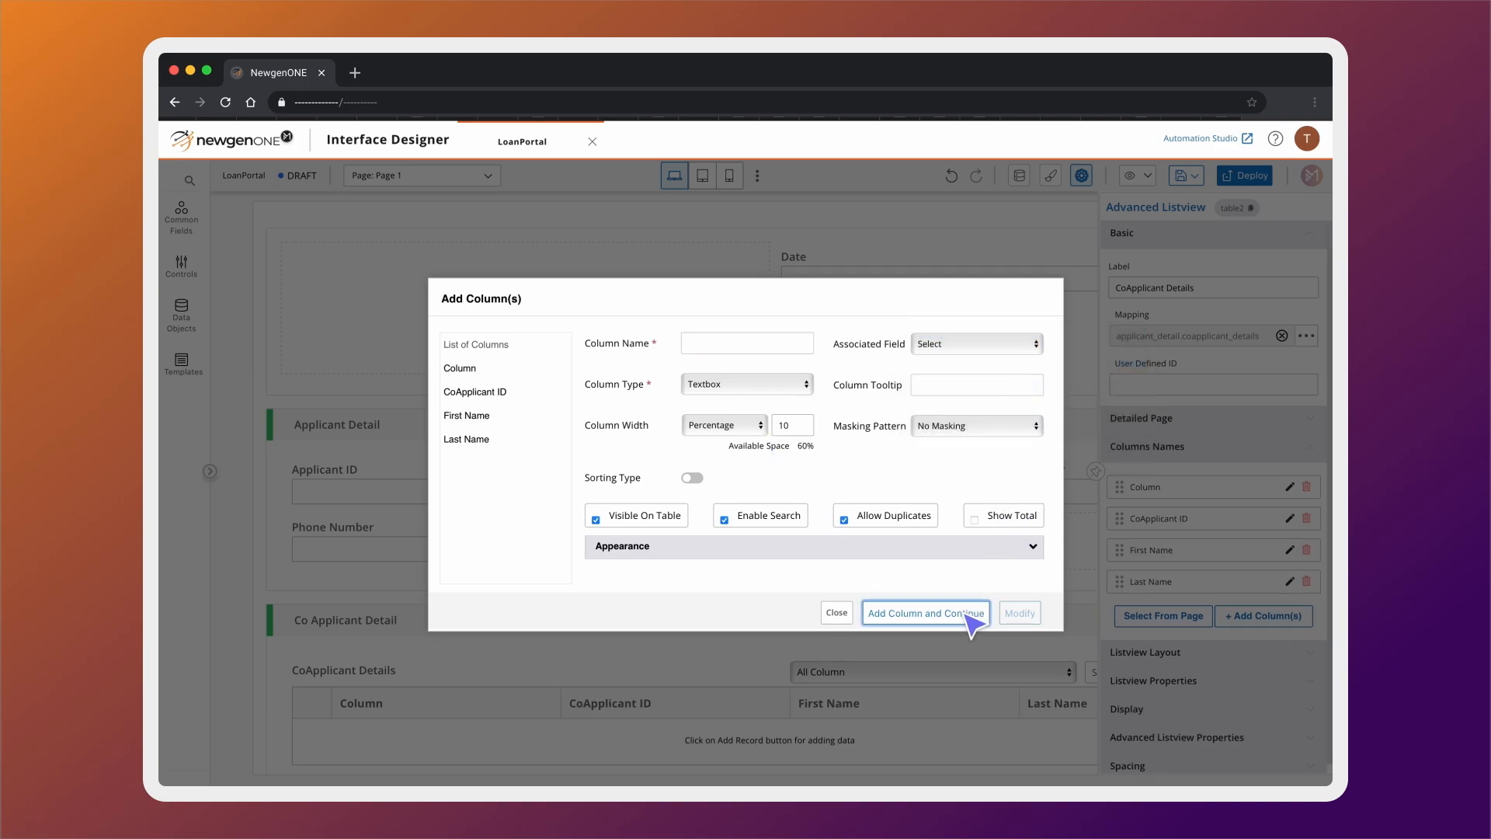
# Add a text box column named RelationToApplicant to the CoApplicant Details list view, associated with applicant_detail.coapplicant_details.relationtoapplicant
pyautogui.click(770, 351)
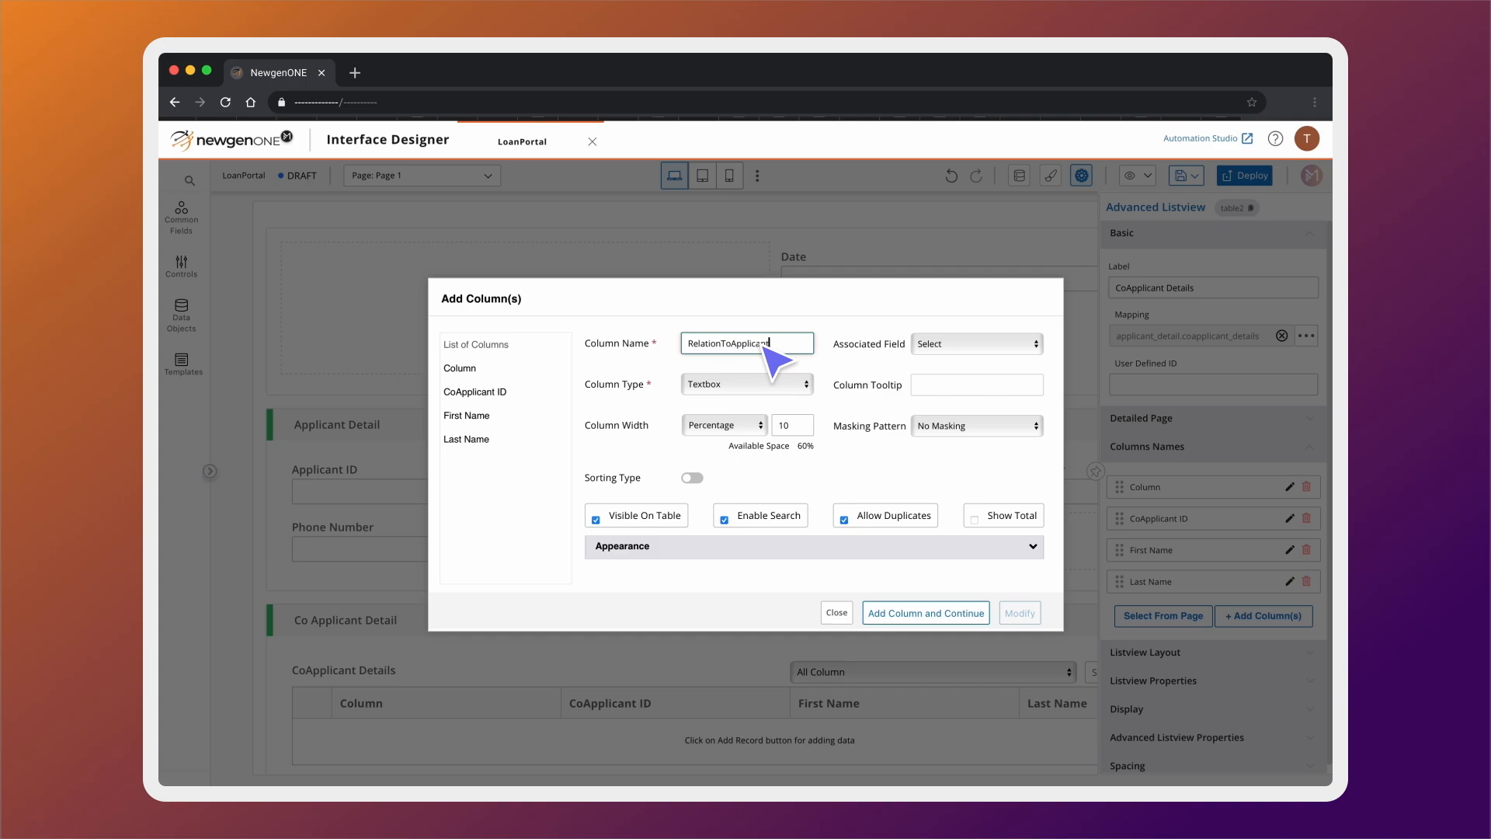
pyautogui.write('RelationToApplicant')
pyautogui.click(983, 346)
pyautogui.click(1000, 371)
pyautogui.click(958, 612)
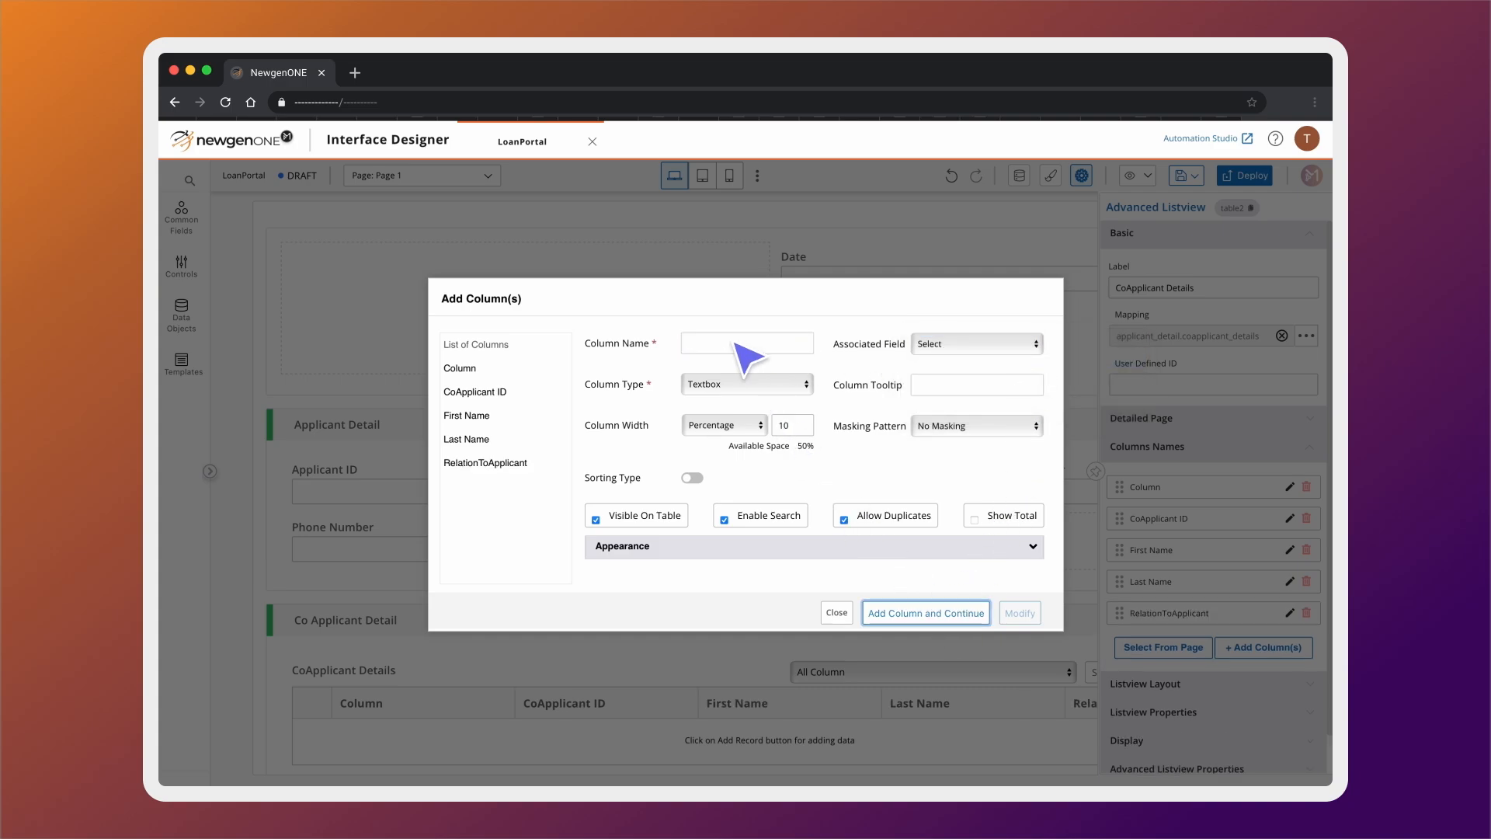
# Add a text box column named Phone Number to the CoApplicant Details list view, associated with applicant_detail.coapplicant_details.phone_number
pyautogui.click(733, 343)
pyautogui.write('Phone Number')
pyautogui.click(977, 344)
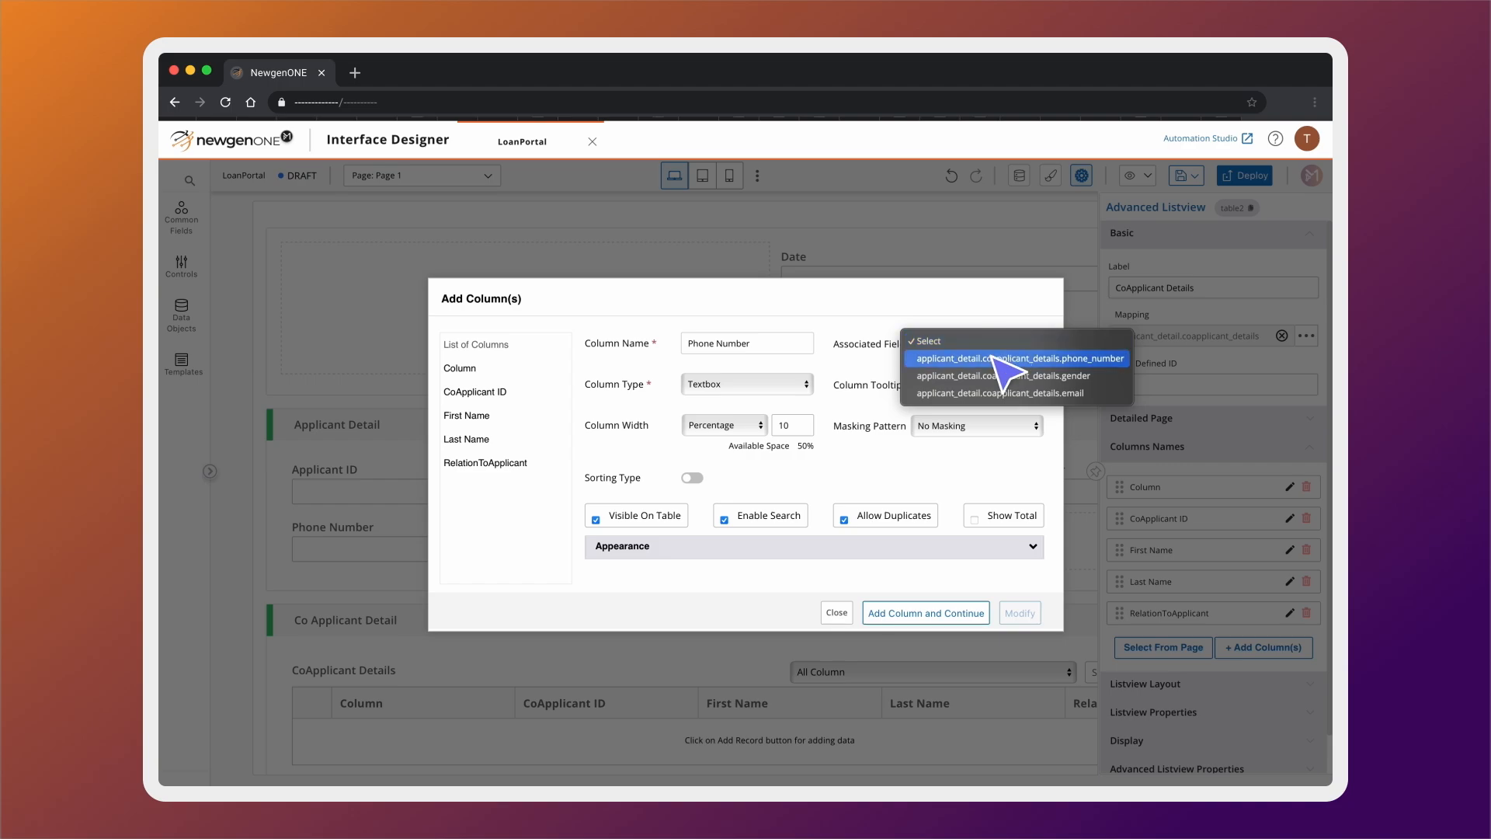
pyautogui.click(1001, 371)
pyautogui.click(915, 613)
# Add a text box column named Gender to the CoApplicant Details list view, associated with applicant_detail.coapplicant_details.gender
pyautogui.click(719, 350)
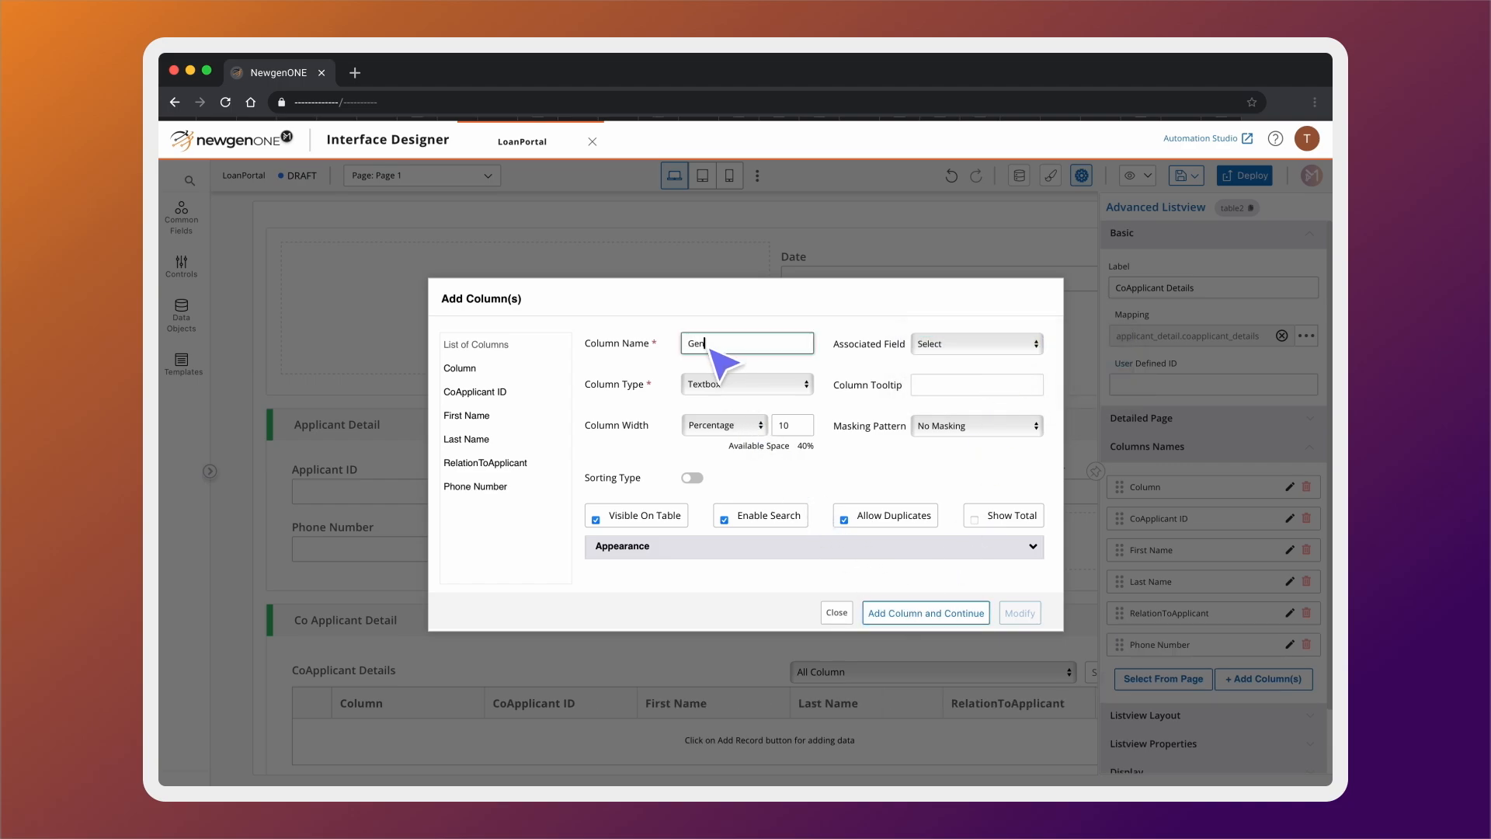
pyautogui.write('Gender')
pyautogui.click(977, 344)
pyautogui.click(980, 357)
pyautogui.click(963, 613)
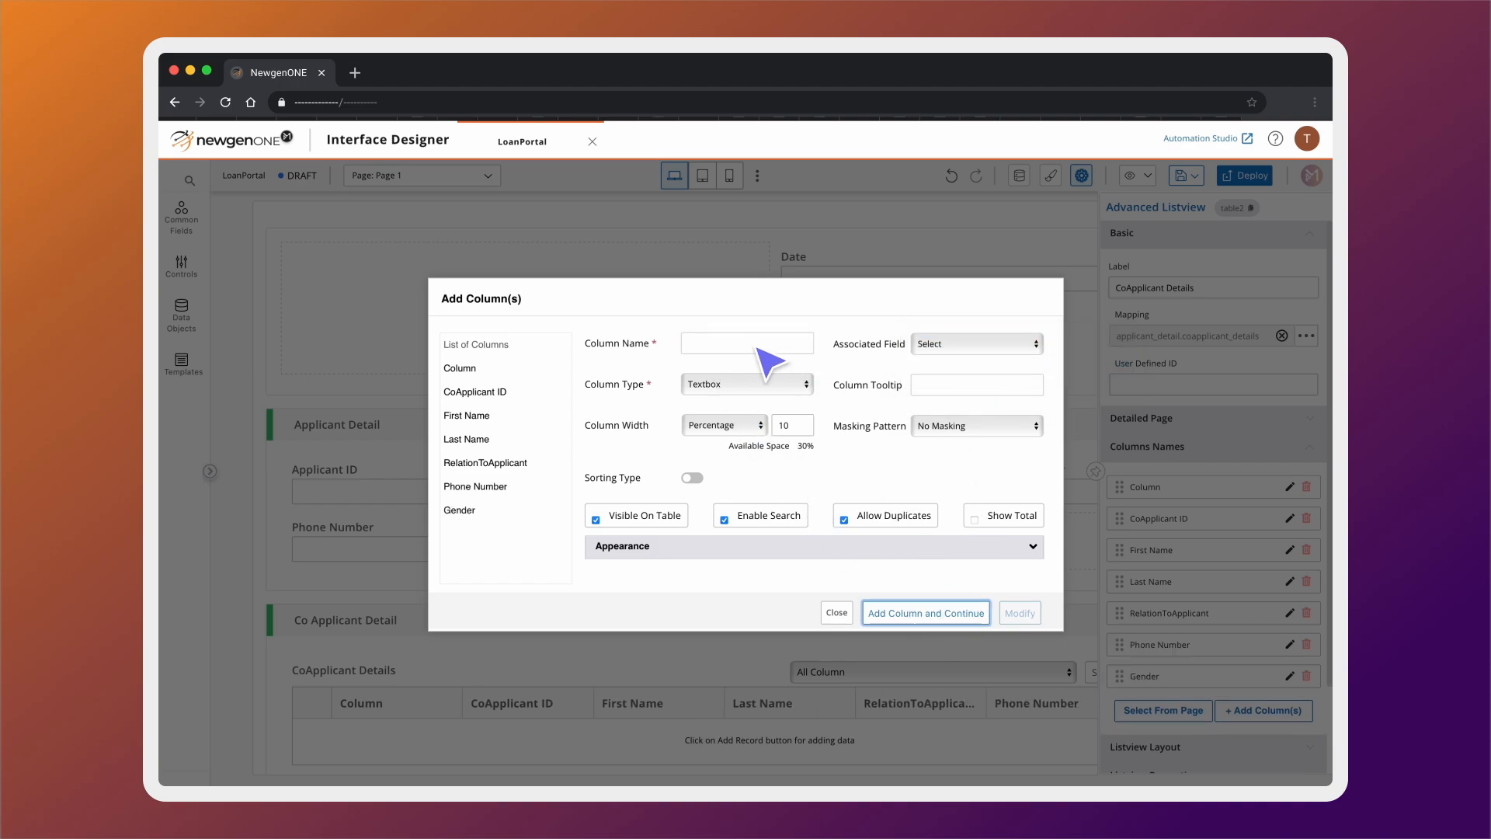
# Add a text box column named Email to the CoApplicant Details list view, associated with applicant_detail.coapplicant_details.email, and finish adding columns
pyautogui.click(738, 348)
pyautogui.write('Email')
pyautogui.click(977, 344)
pyautogui.click(980, 357)
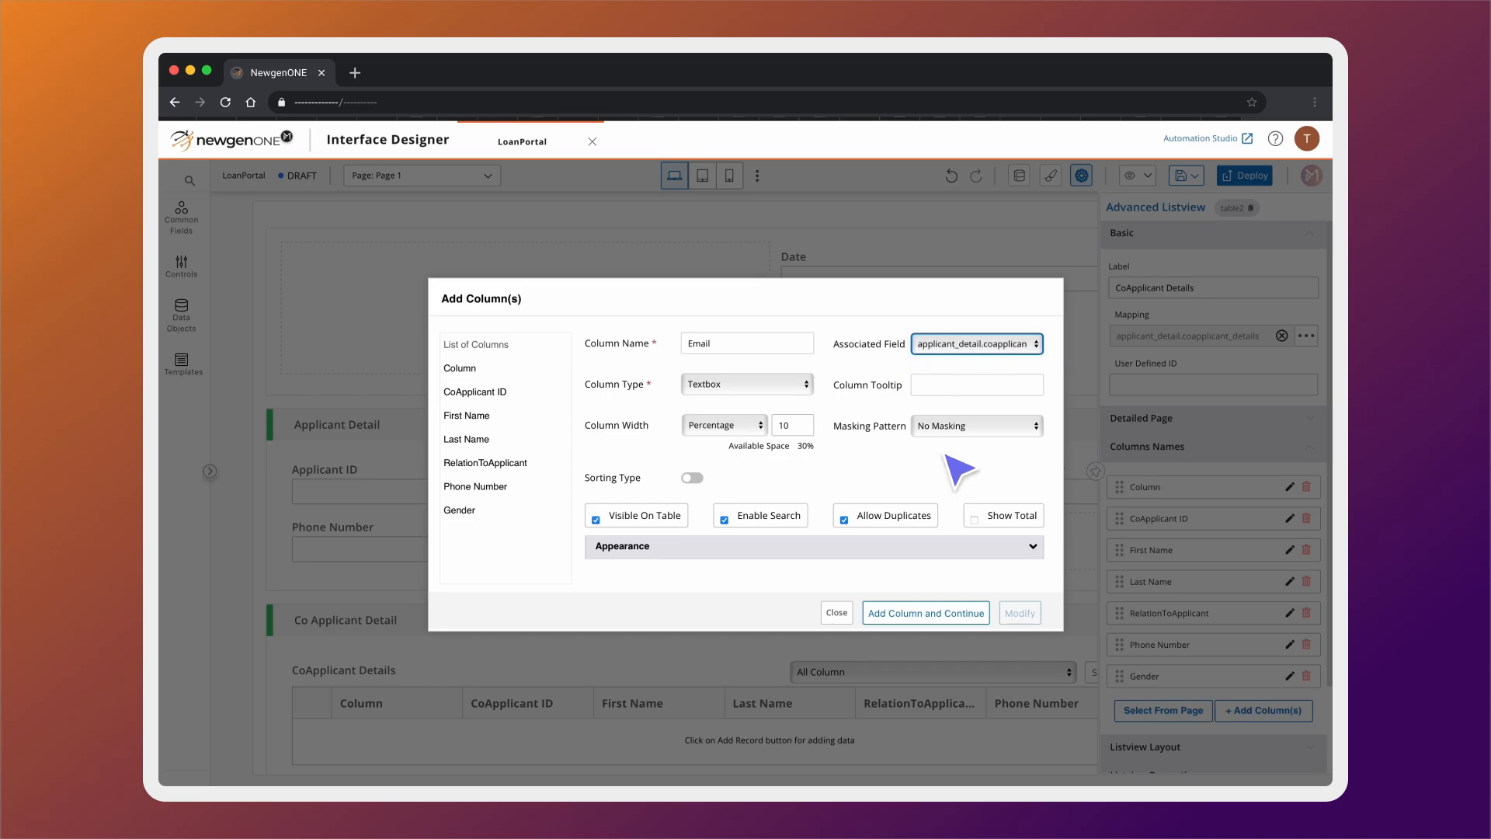
pyautogui.click(919, 612)
pyautogui.click(838, 613)
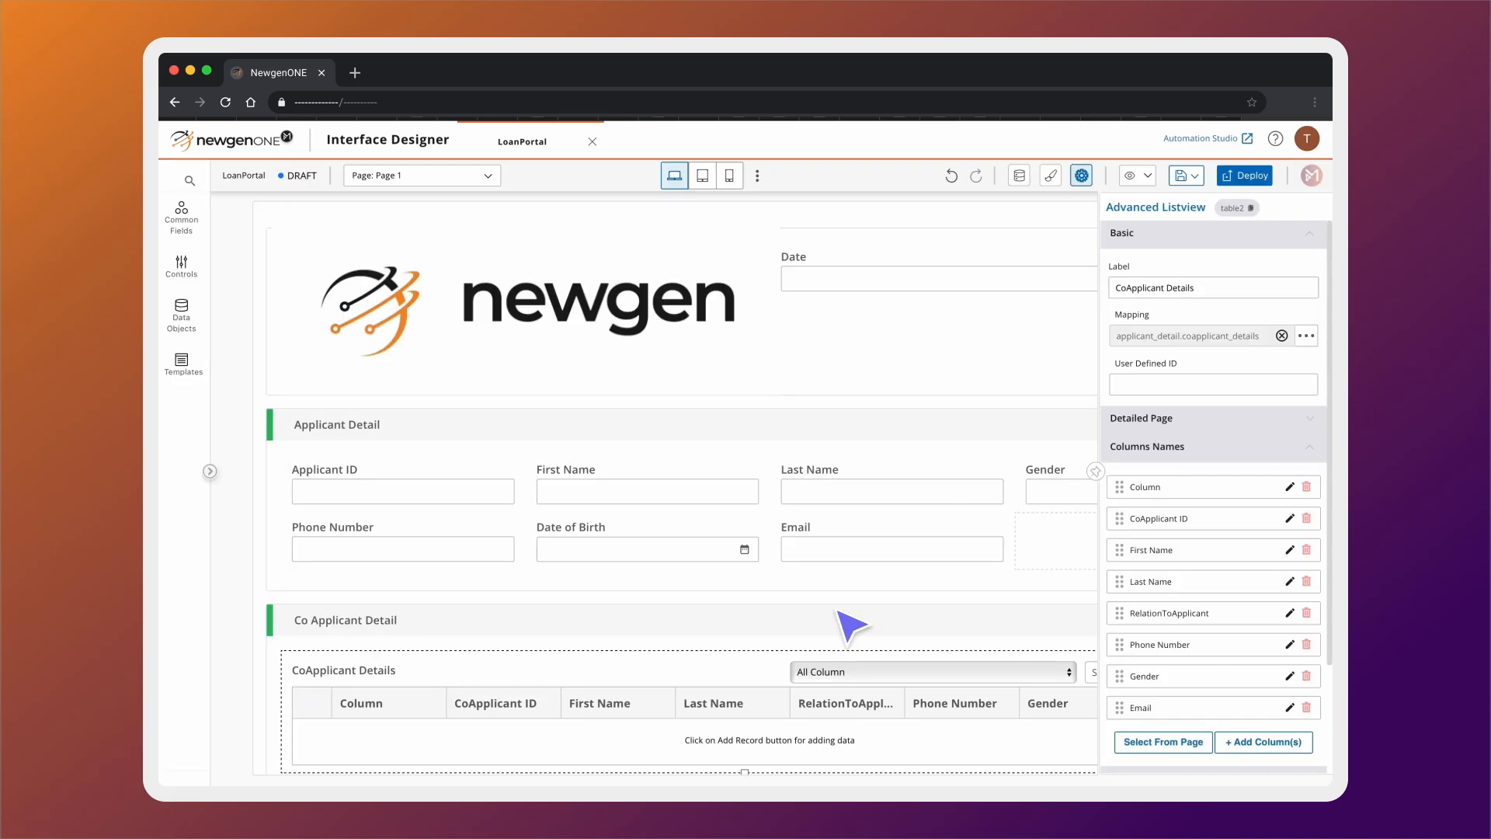